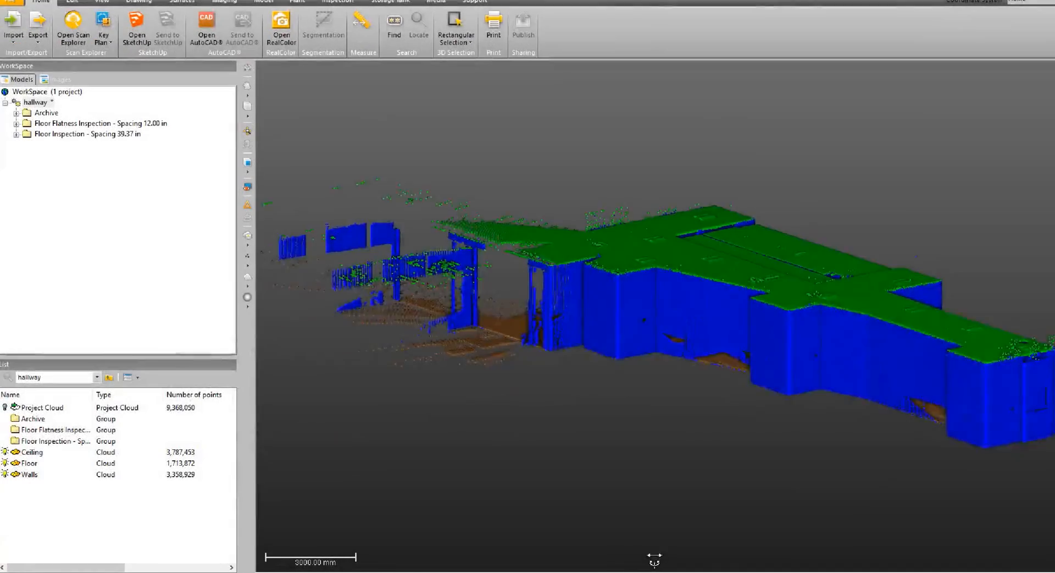
Hide the Ceiling and Floor clouds so that only the Walls cloud is displayed.
drag(652, 556, 660, 325)
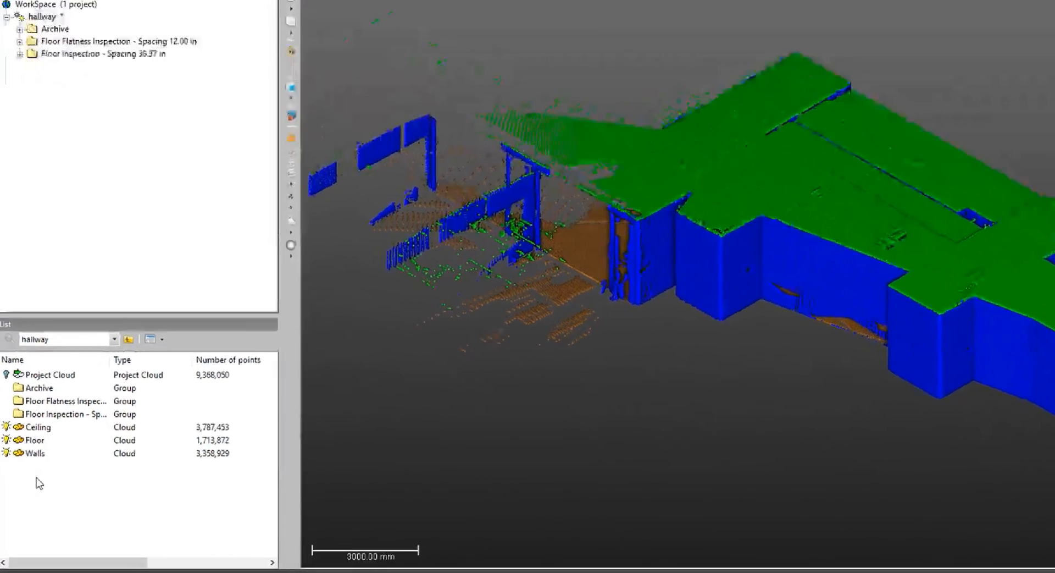
click(30, 474)
drag(72, 387, 79, 368)
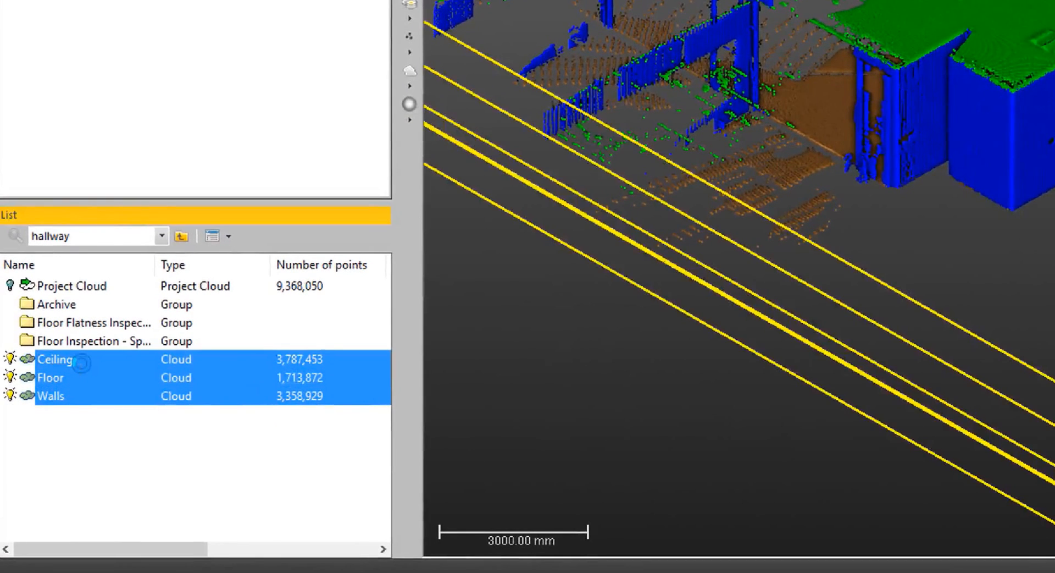
ctrl+click(73, 399)
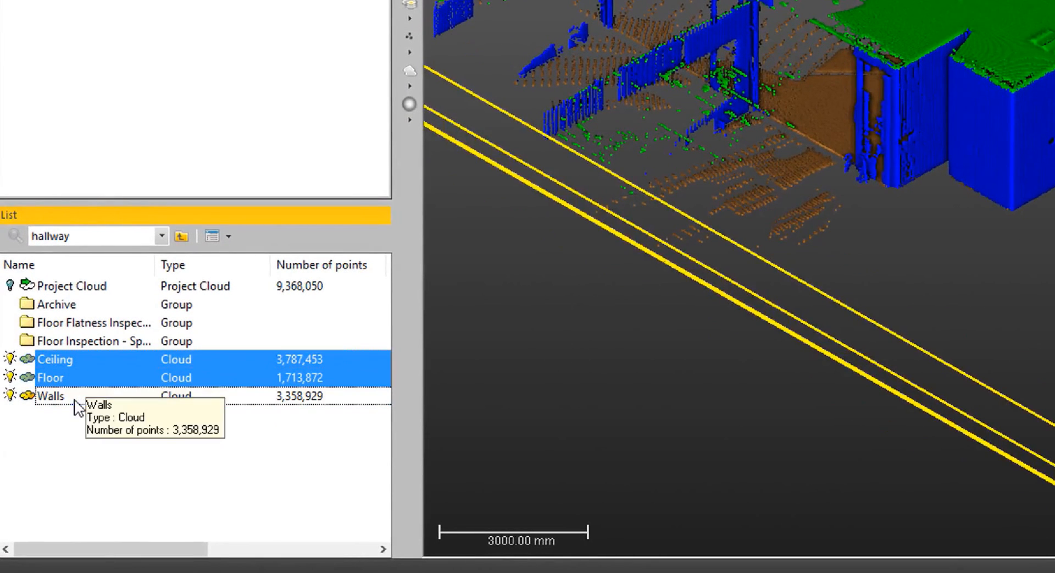
click(8, 374)
Display the scan station markers to identify the station facing the wide, flat end wall.
drag(651, 283, 548, 272)
middle_drag(685, 259, 654, 280)
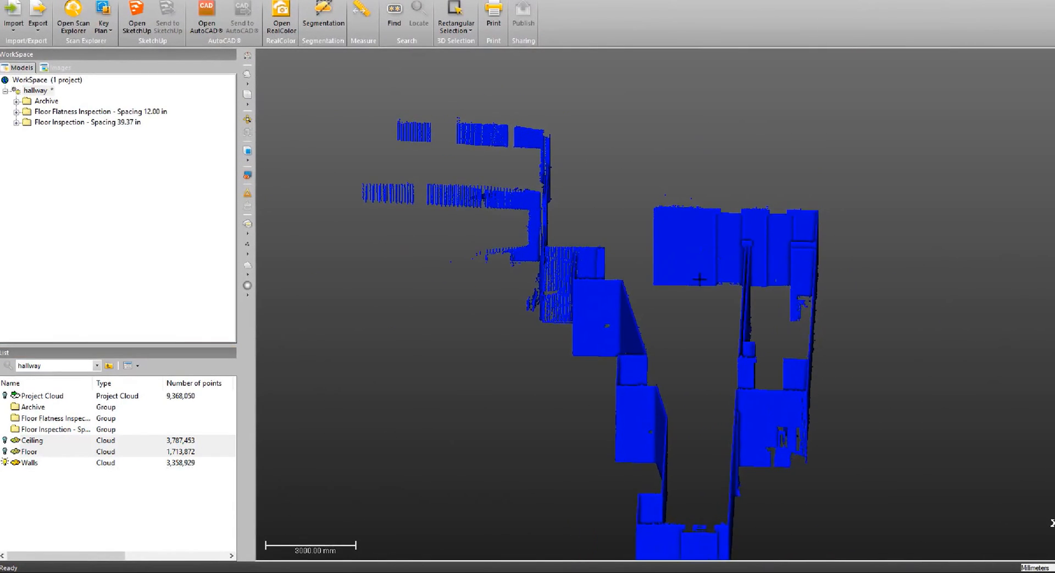
scroll(701, 279, up, 5)
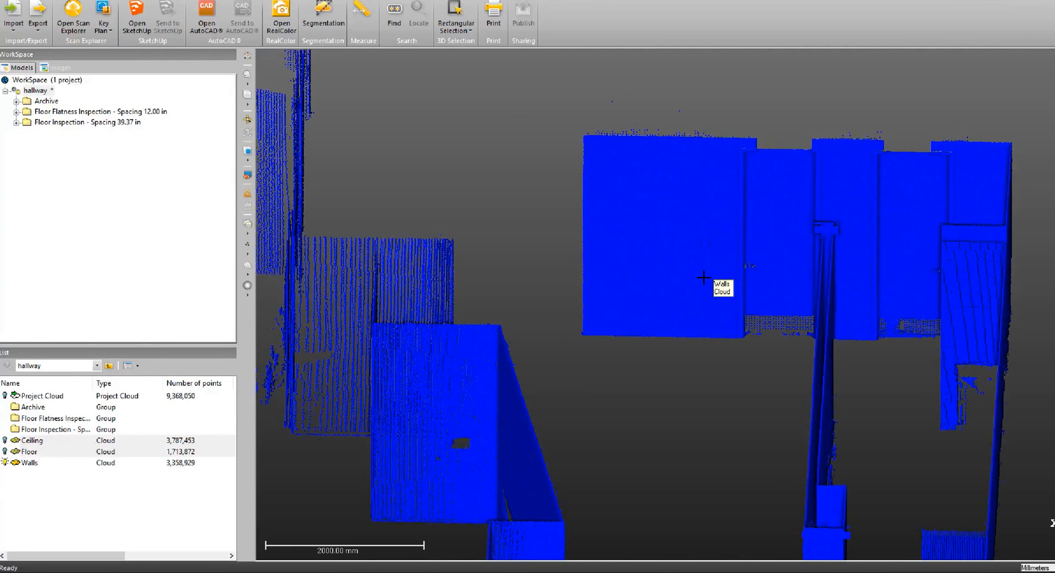
middle_drag(704, 278, 671, 301)
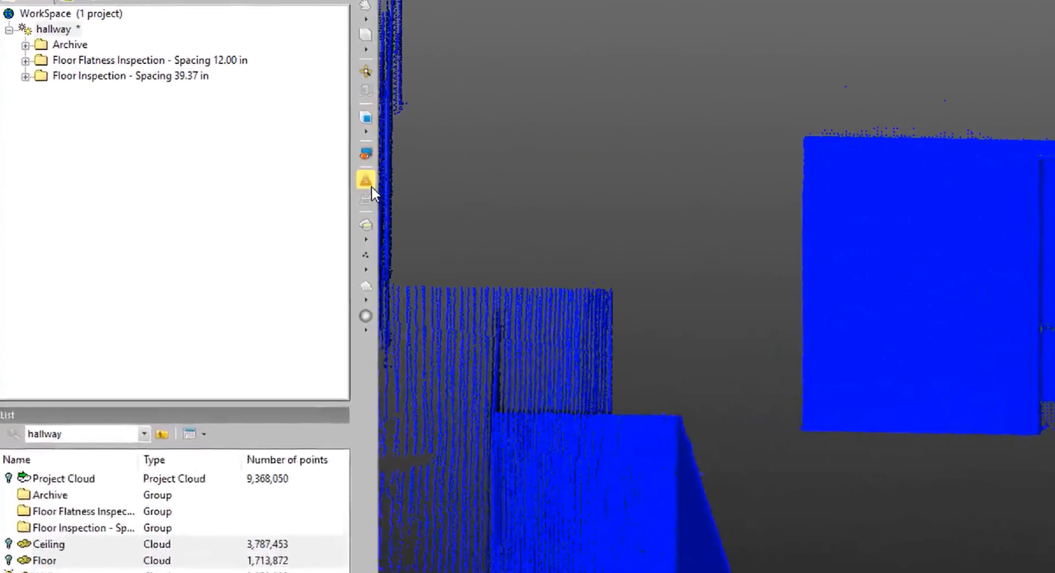
click(248, 193)
drag(897, 275, 915, 389)
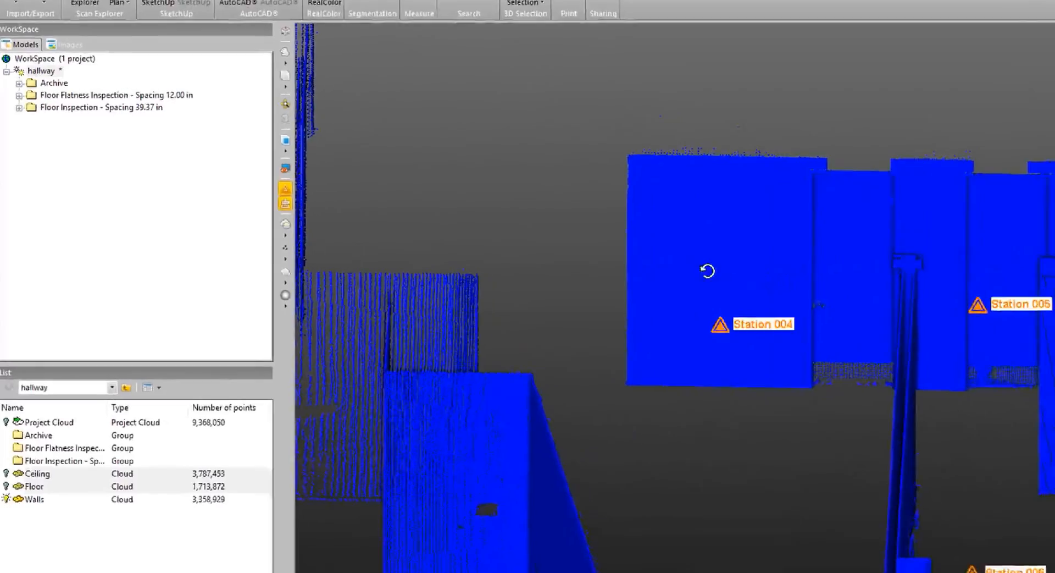
drag(625, 335, 627, 251)
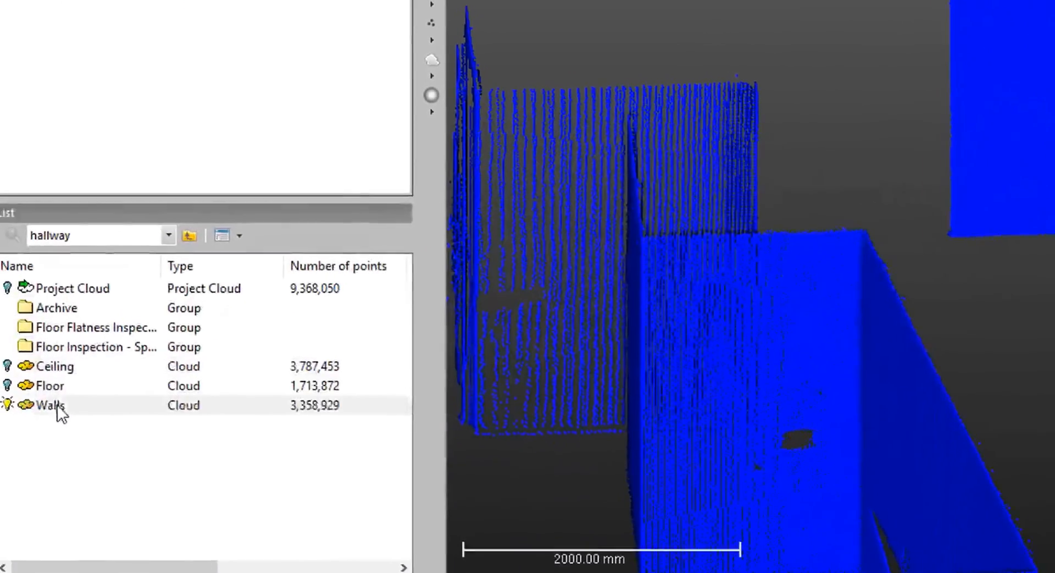
Apply Scan-Based Sampling to the Walls cloud, keep only the Station 004 points, and create the sampled cloud.
click(61, 405)
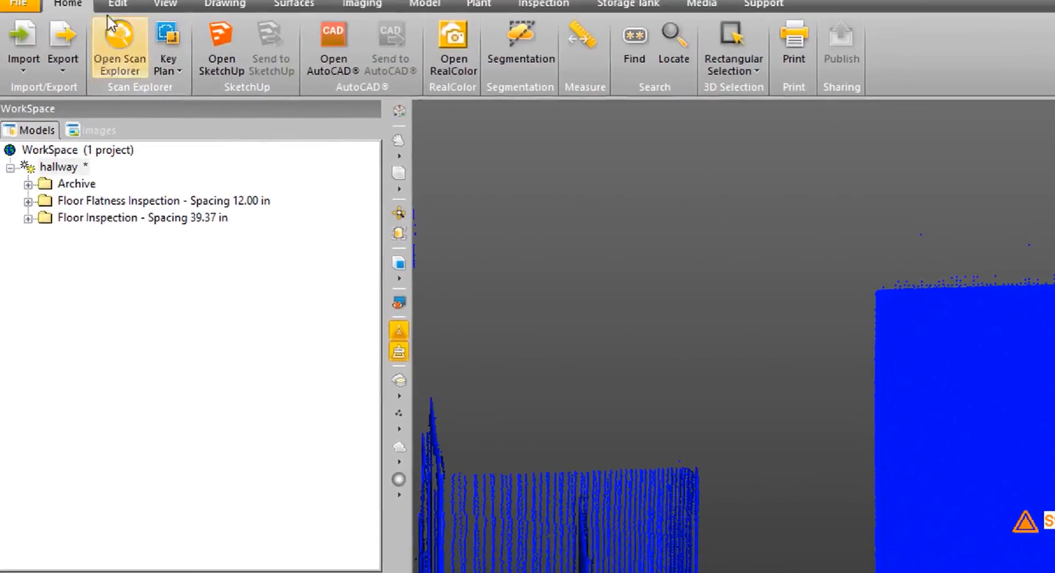
click(119, 4)
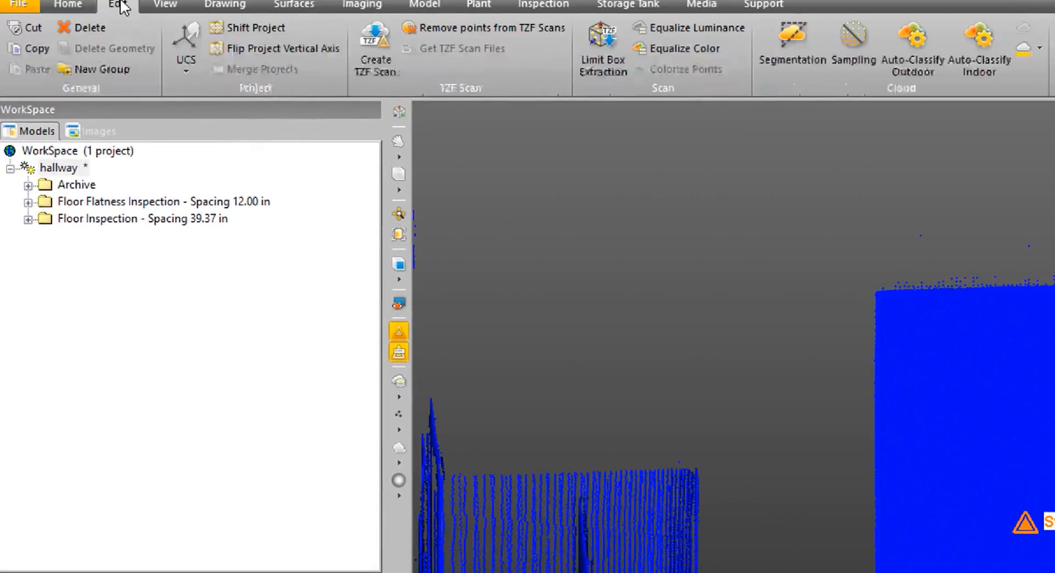
click(856, 42)
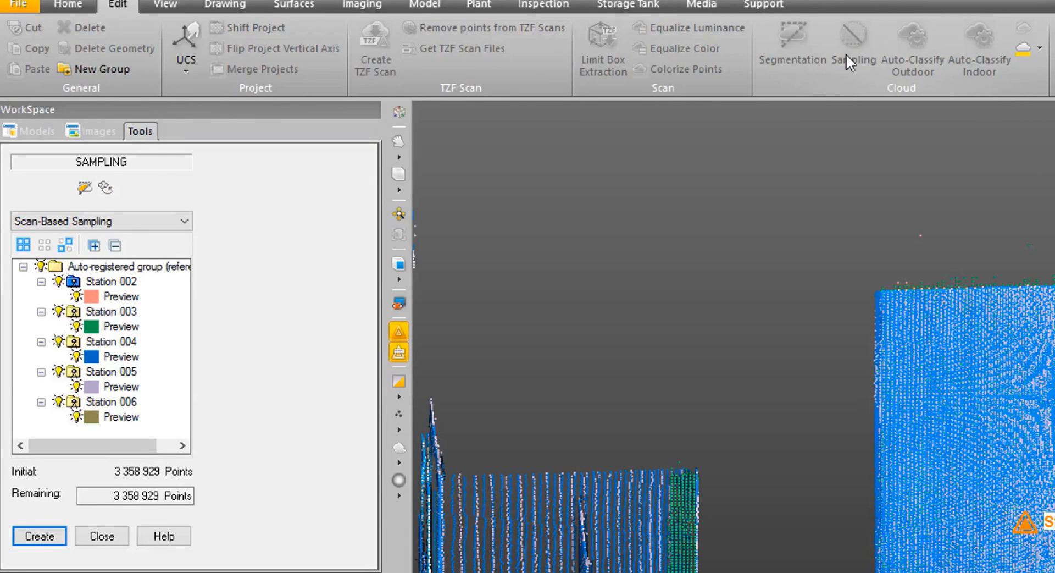
click(40, 267)
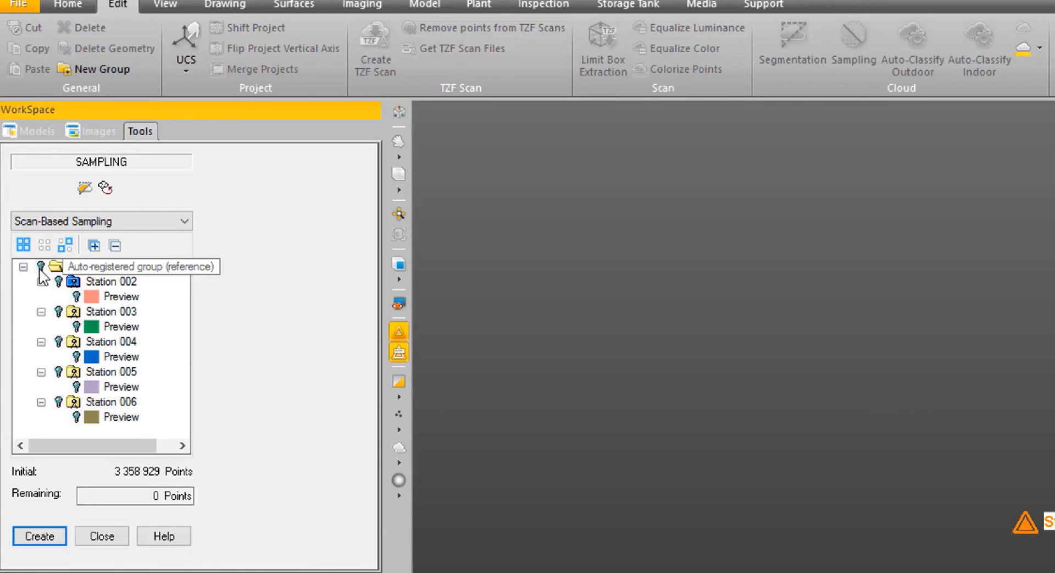
click(60, 342)
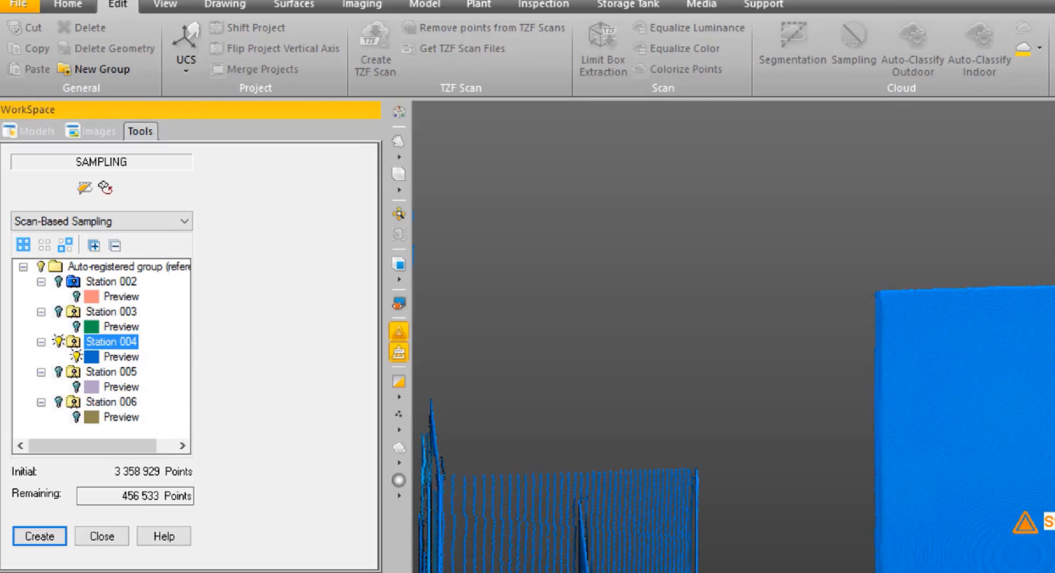
click(34, 536)
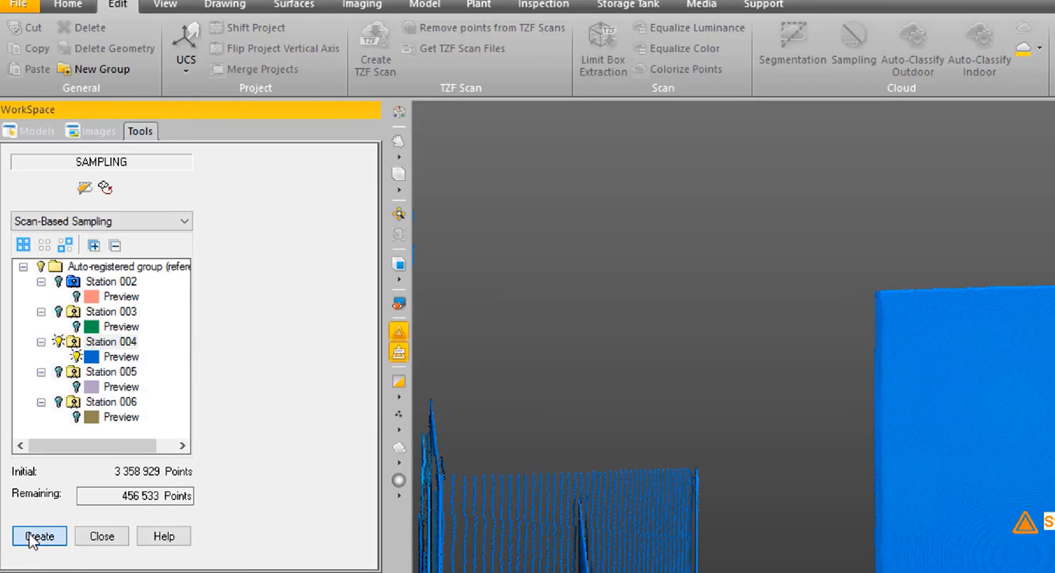
click(102, 536)
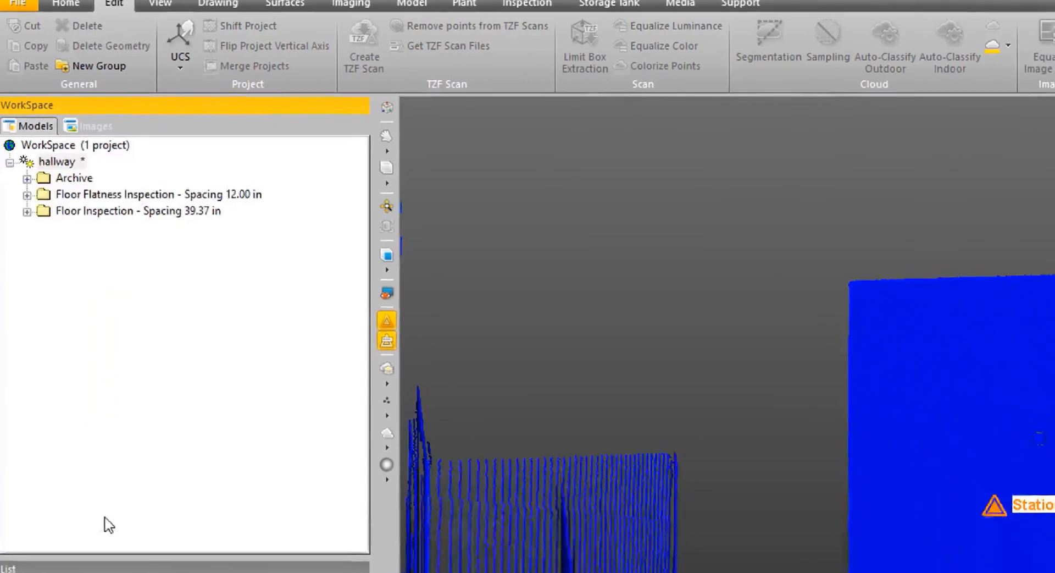
Hide the station markers and render the sampled cloud with Color Coded Intensity.
middle_drag(702, 196, 609, 271)
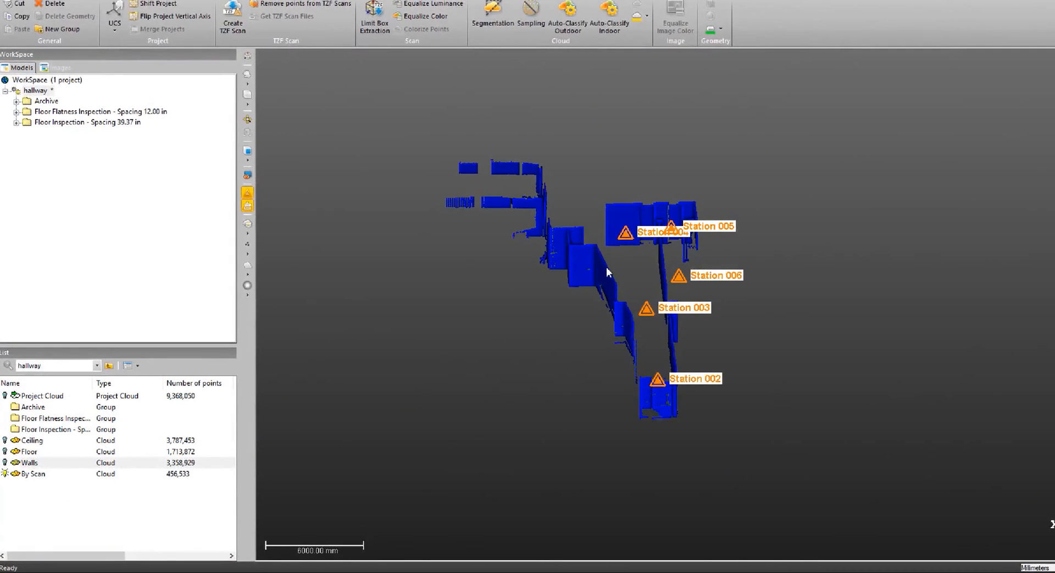
click(247, 194)
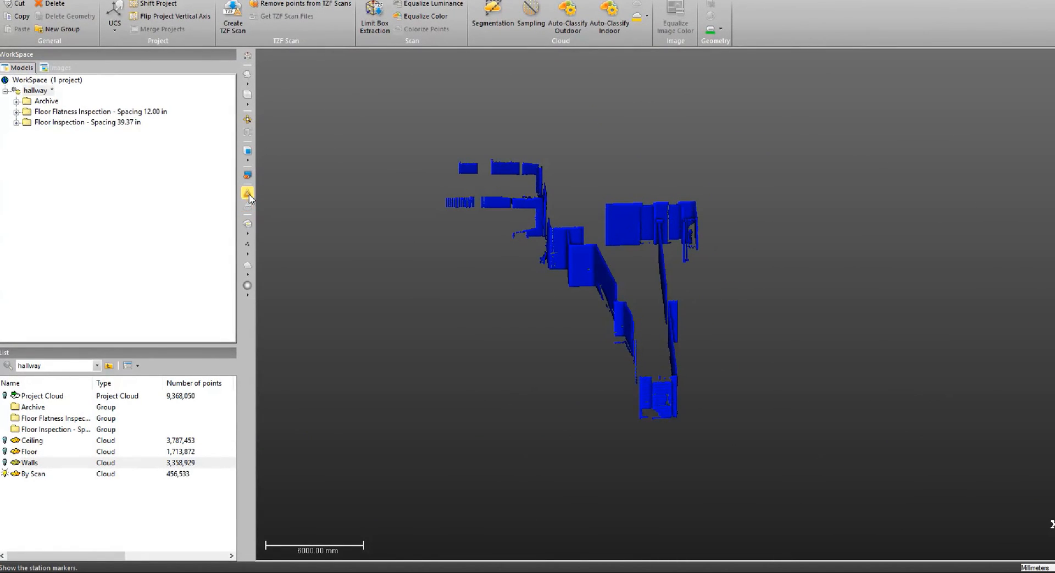
scroll(516, 278, up, 5)
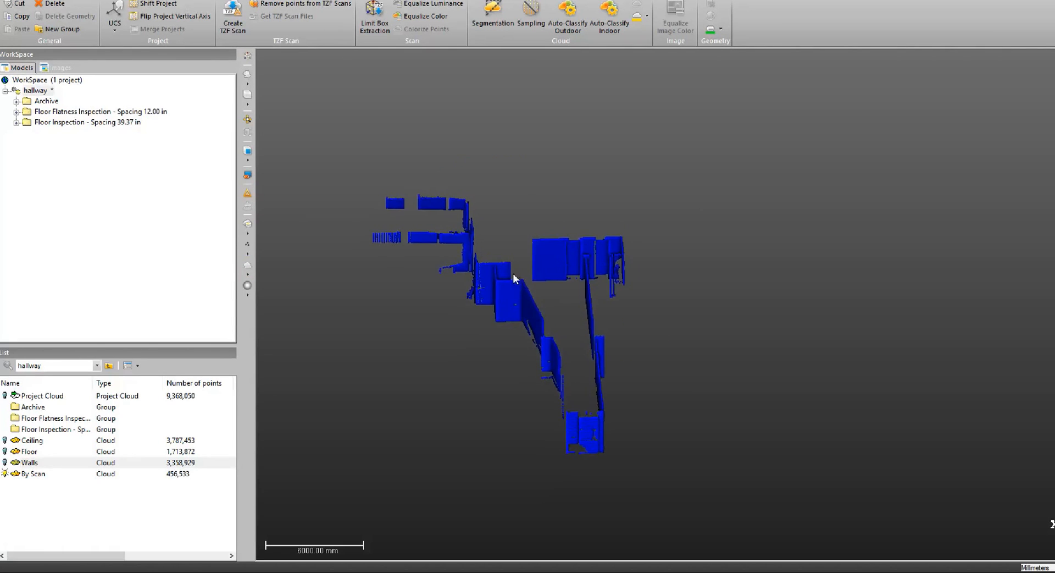
scroll(537, 262, up, 3)
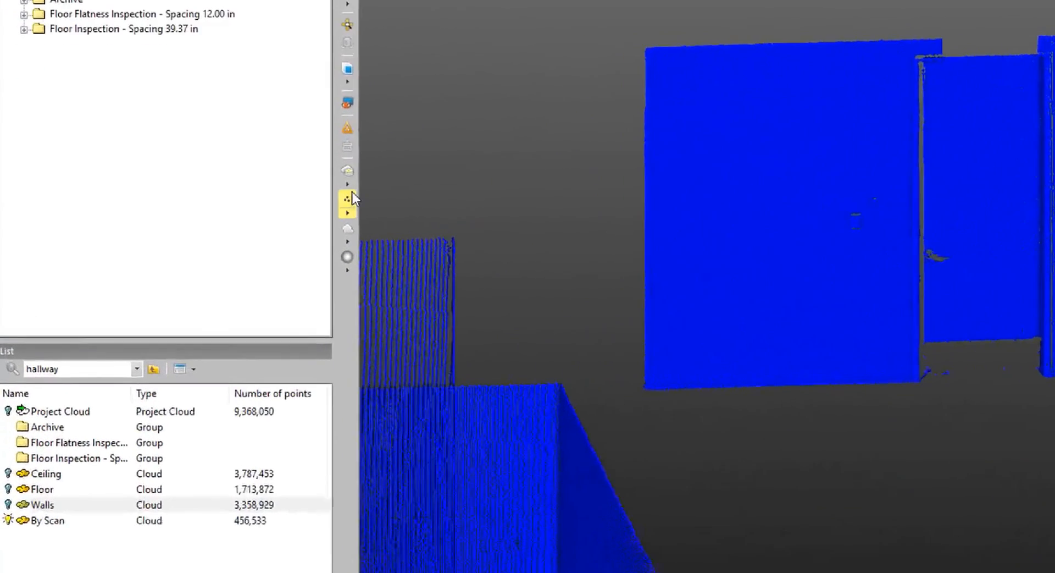
click(368, 177)
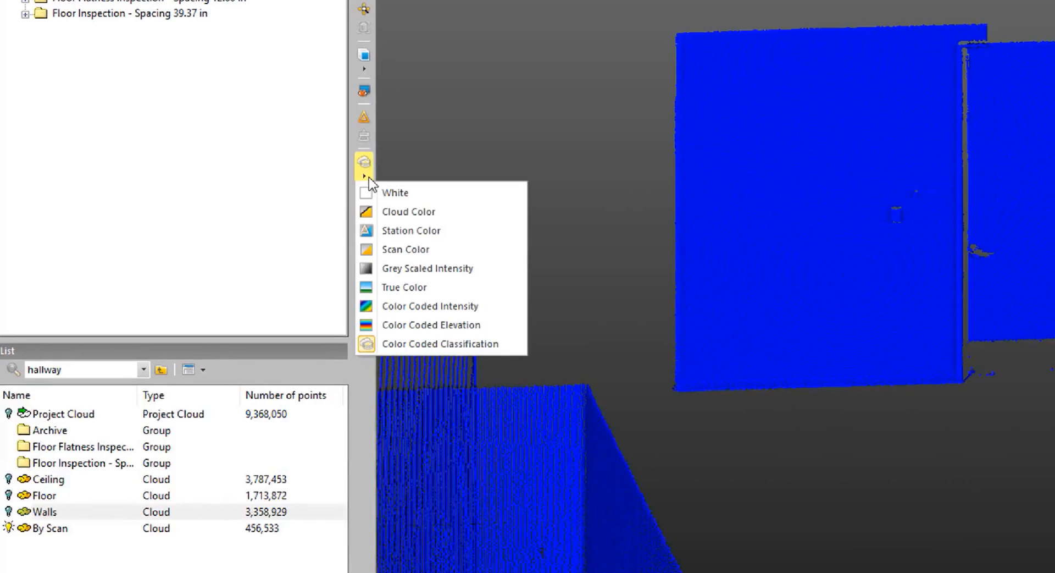
click(395, 309)
Segment the sampled cloud with a polygonal fence just inside the flat end wall's red edges, keeping the points inside.
mouse_move(776, 239)
mouse_down()
mouse_move(754, 264)
mouse_move(773, 236)
mouse_up()
right_drag(802, 211, 795, 242)
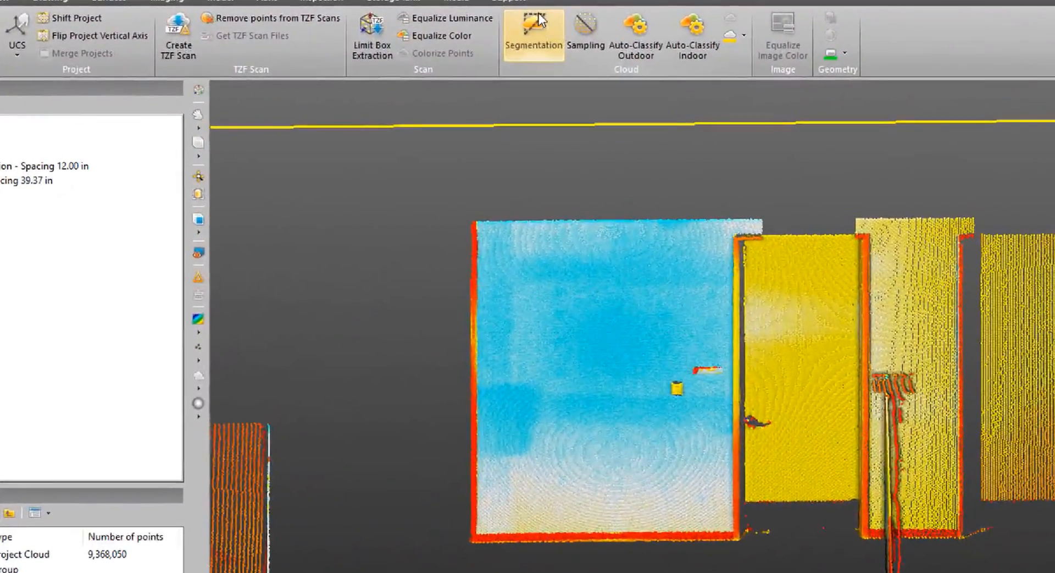
click(493, 8)
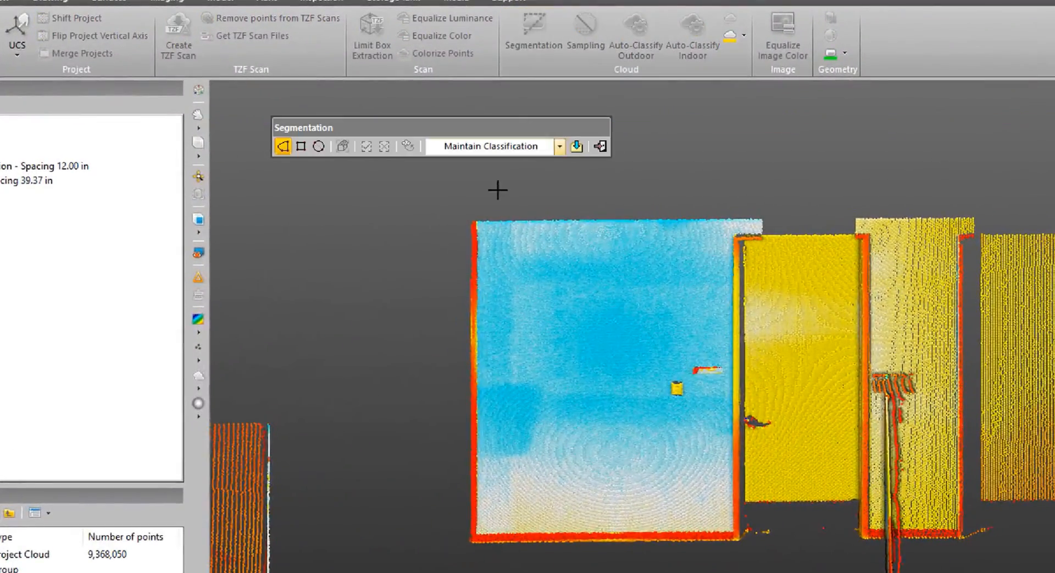
click(481, 233)
click(479, 531)
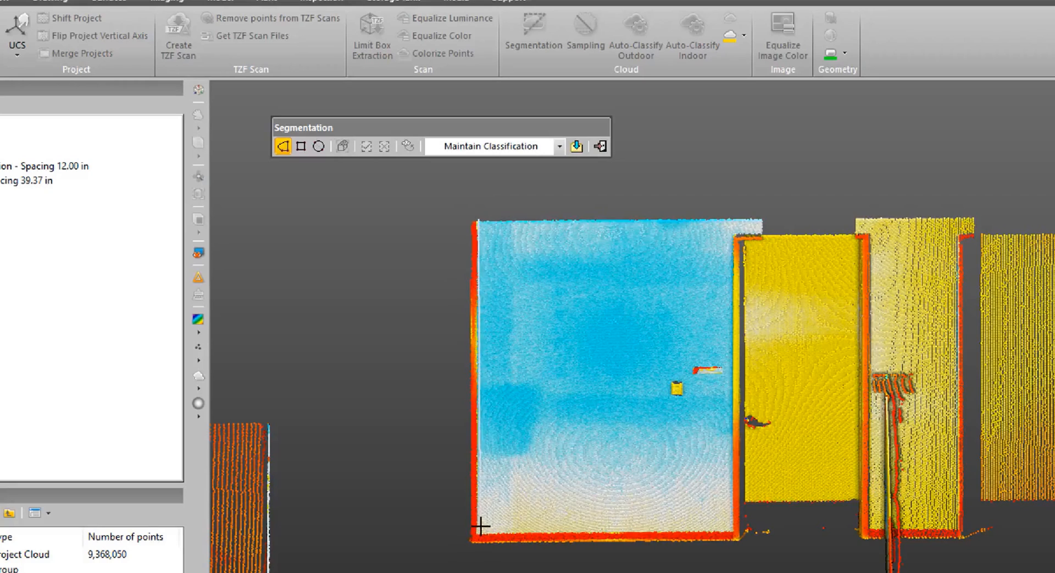
click(728, 530)
click(728, 235)
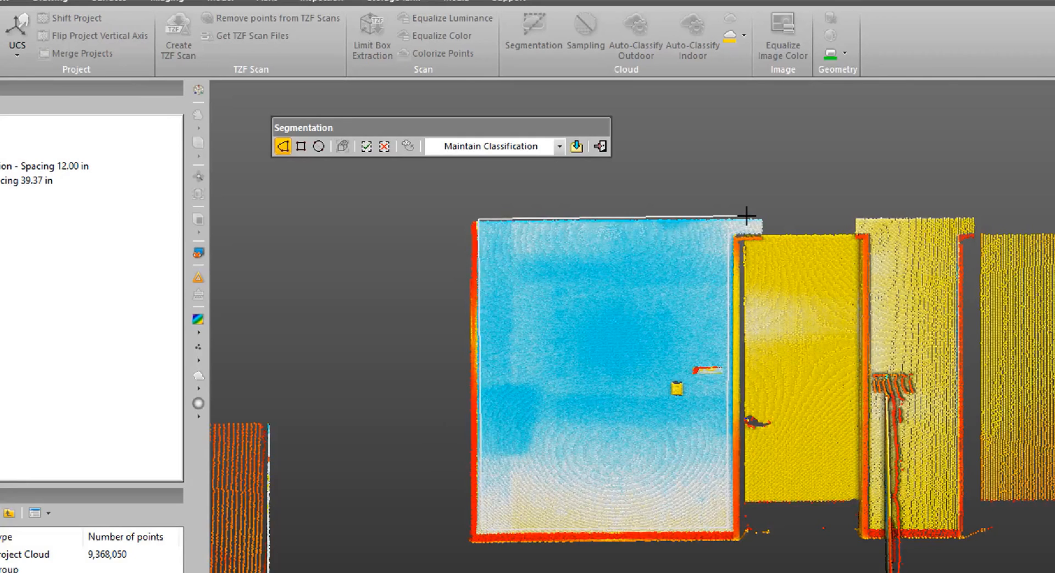
click(746, 216)
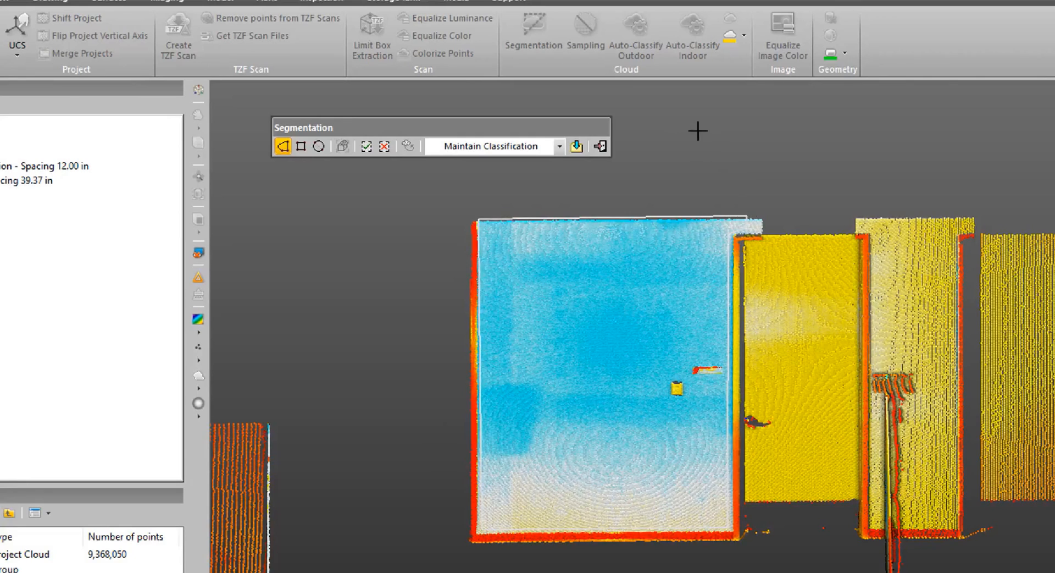
click(369, 144)
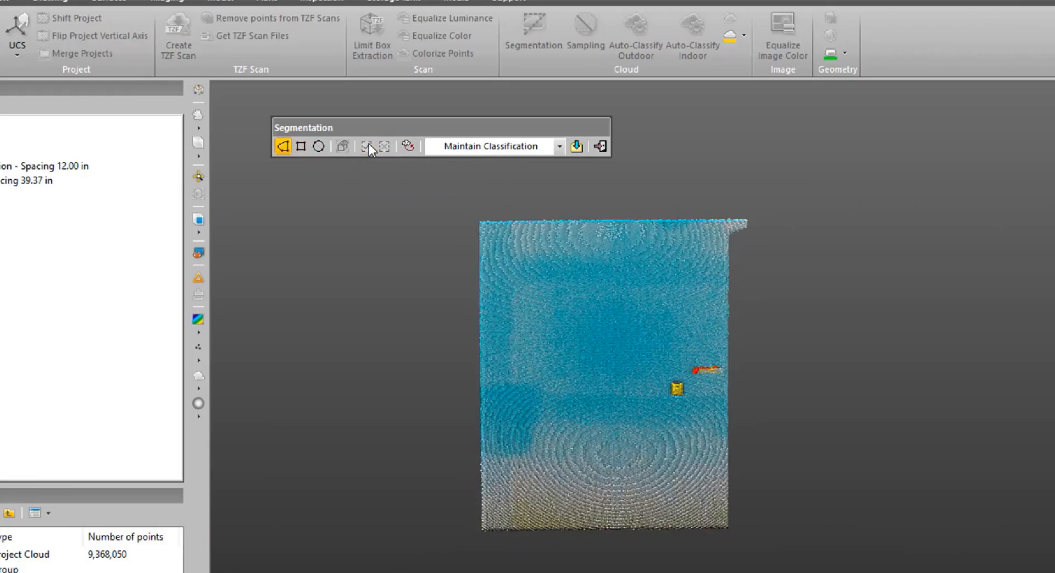
Remove the points around the two small wall fixtures using rectangular fences.
scroll(599, 368, up, 3)
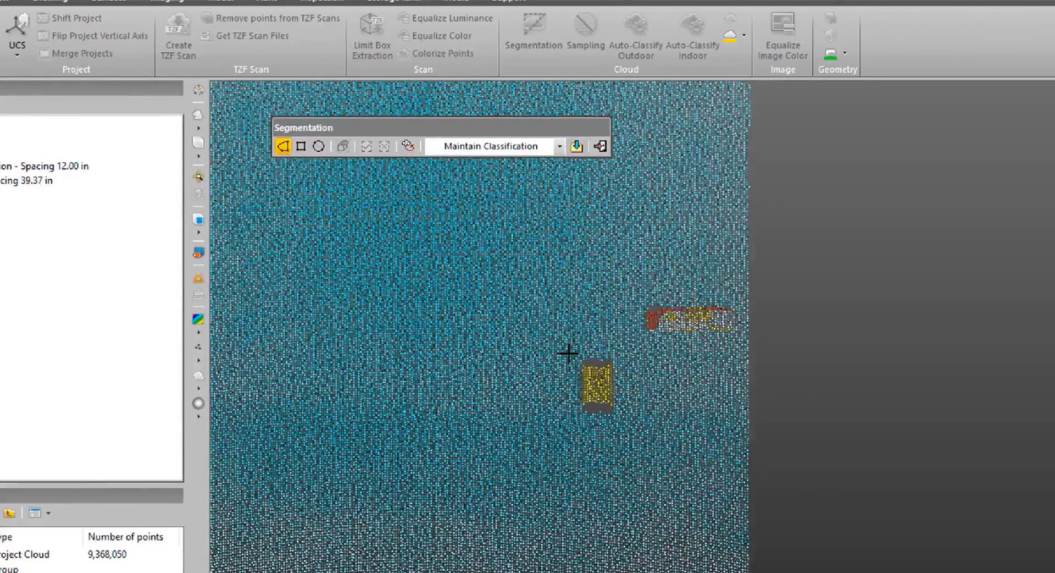
click(300, 146)
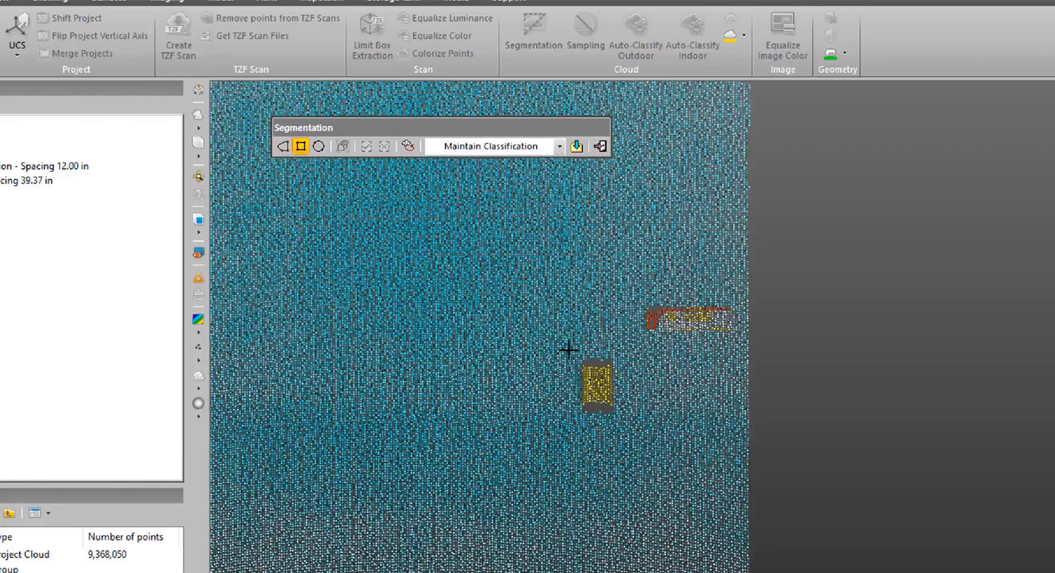
drag(569, 349, 622, 427)
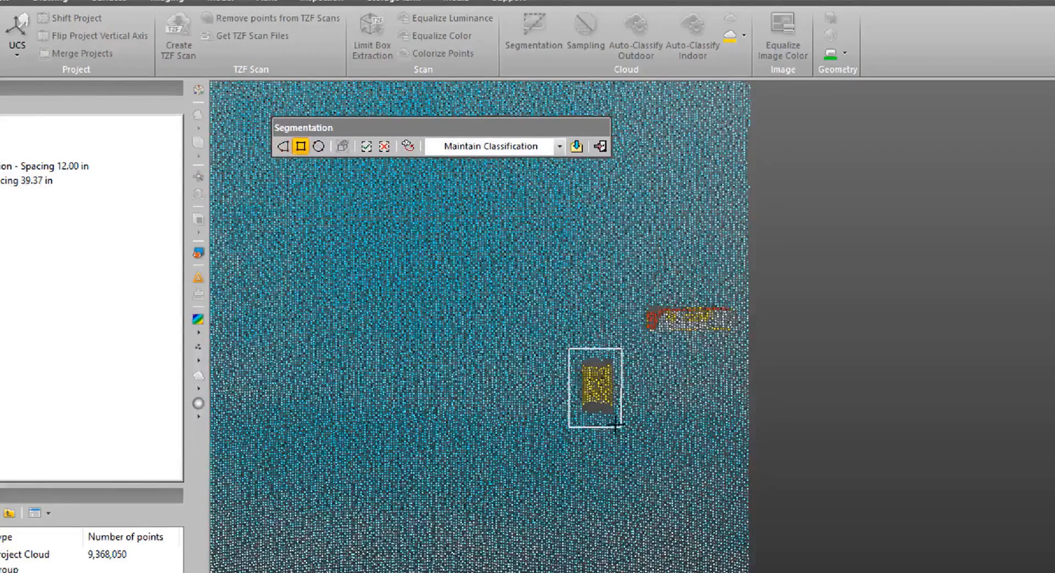
key(o)
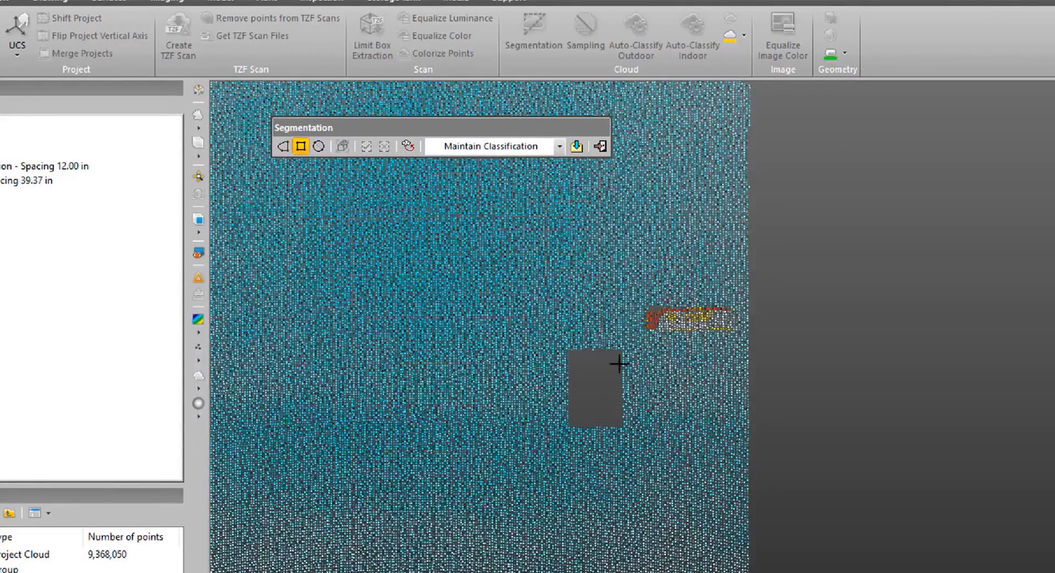
drag(638, 290, 740, 342)
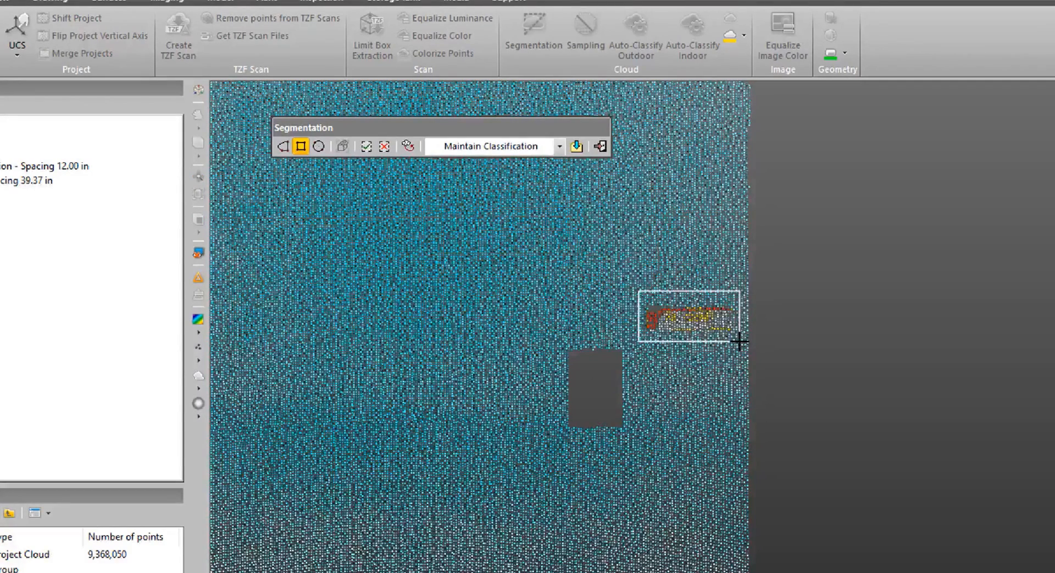
key(o)
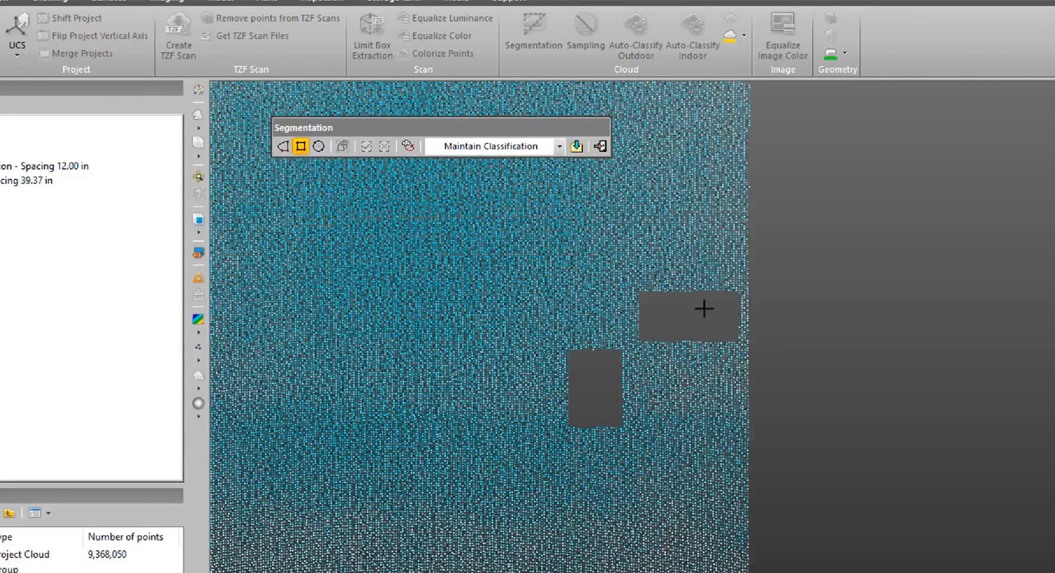
Create a new cloud from the segmented wall points, close Segmentation, and select the new cloud.
click(578, 145)
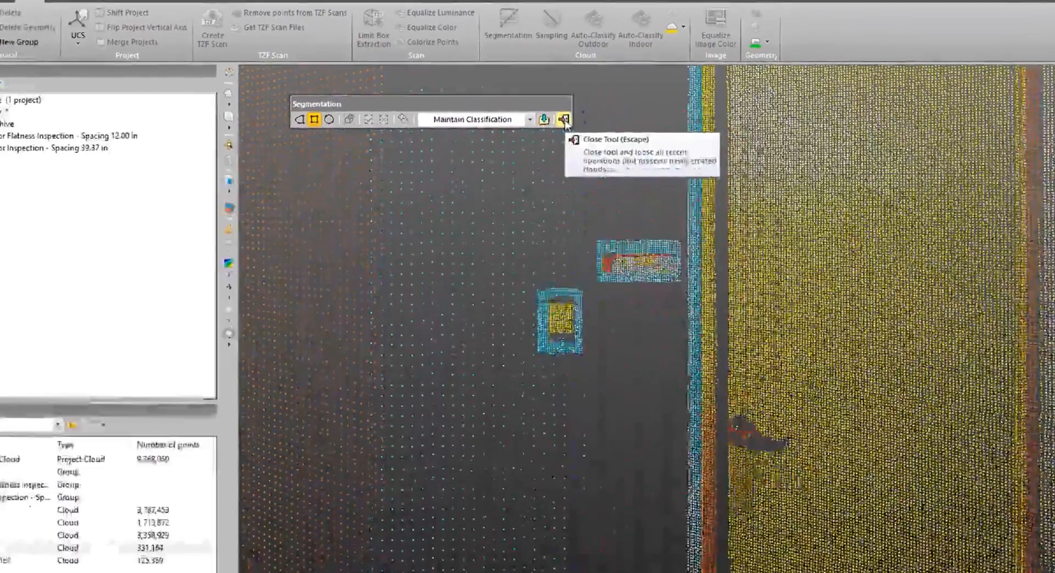
click(599, 145)
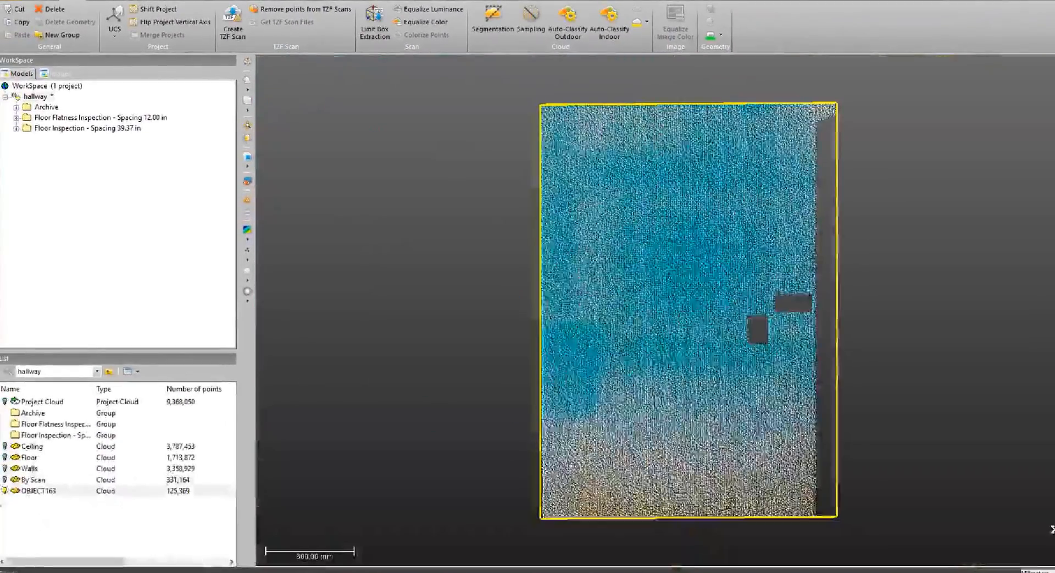
middle_drag(724, 348, 659, 330)
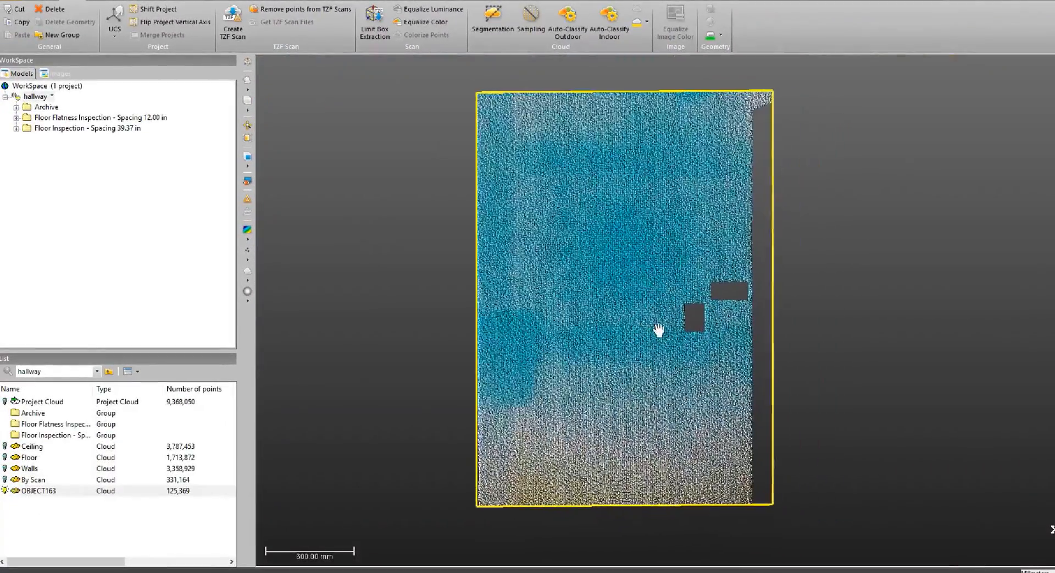
drag(650, 159, 648, 238)
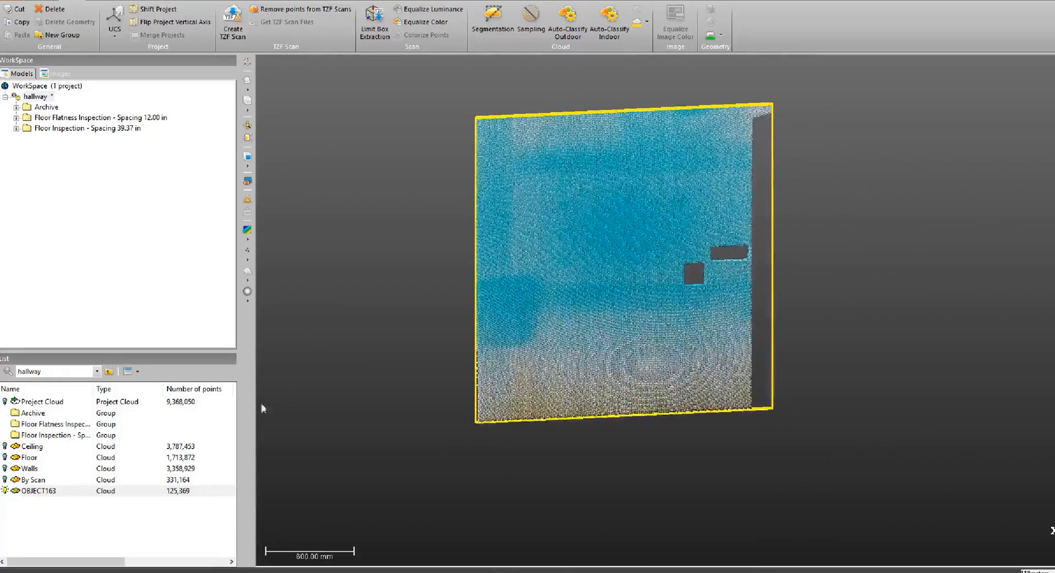
click(39, 491)
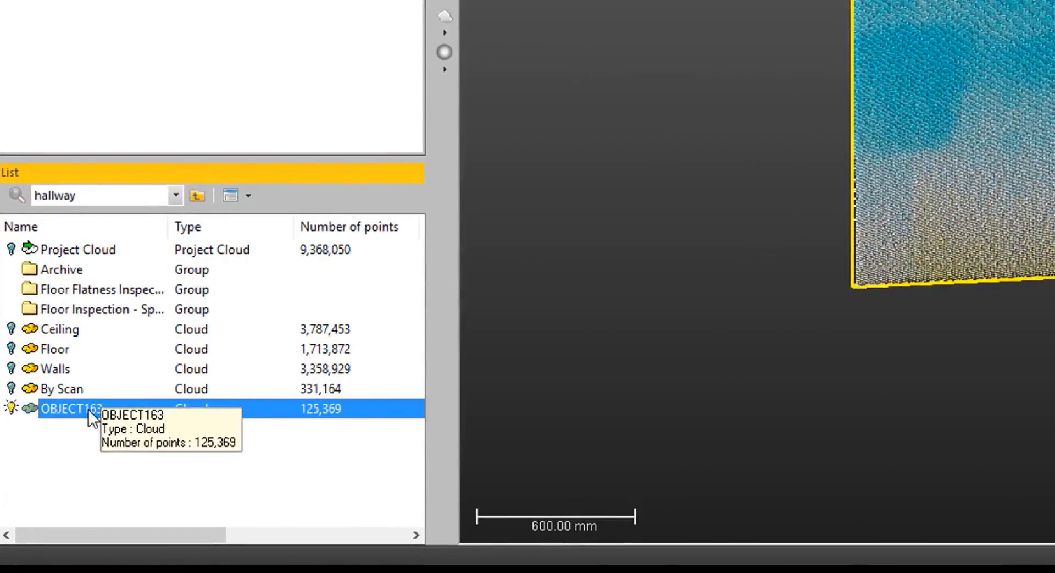
Rename the new segmented wall cloud as wall insp.
key(F2)
text(wall insp)
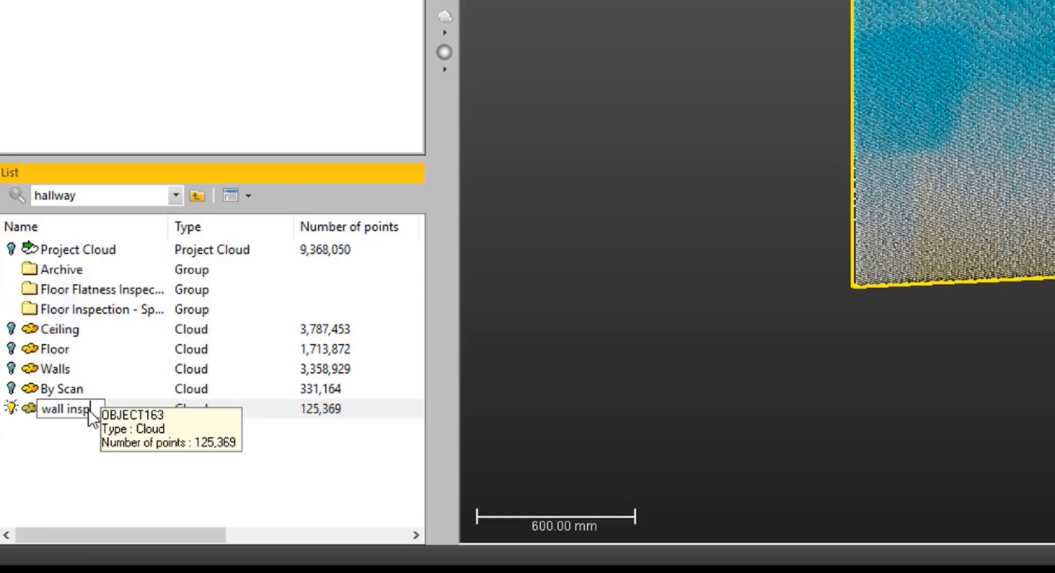
key(Return)
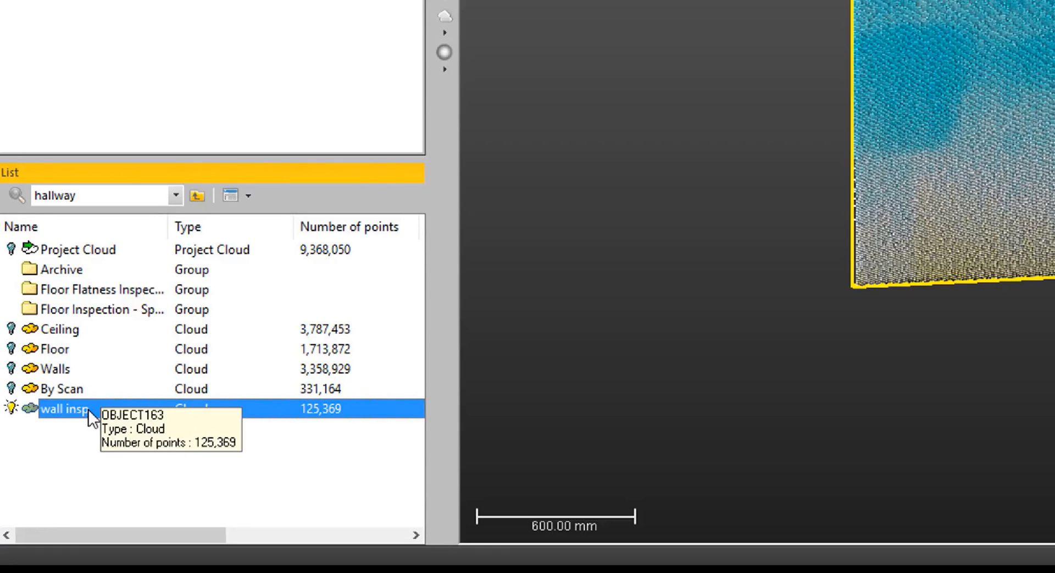
Duplicate the wall insp cloud in the hallway project and select the copy.
right_click(88, 409)
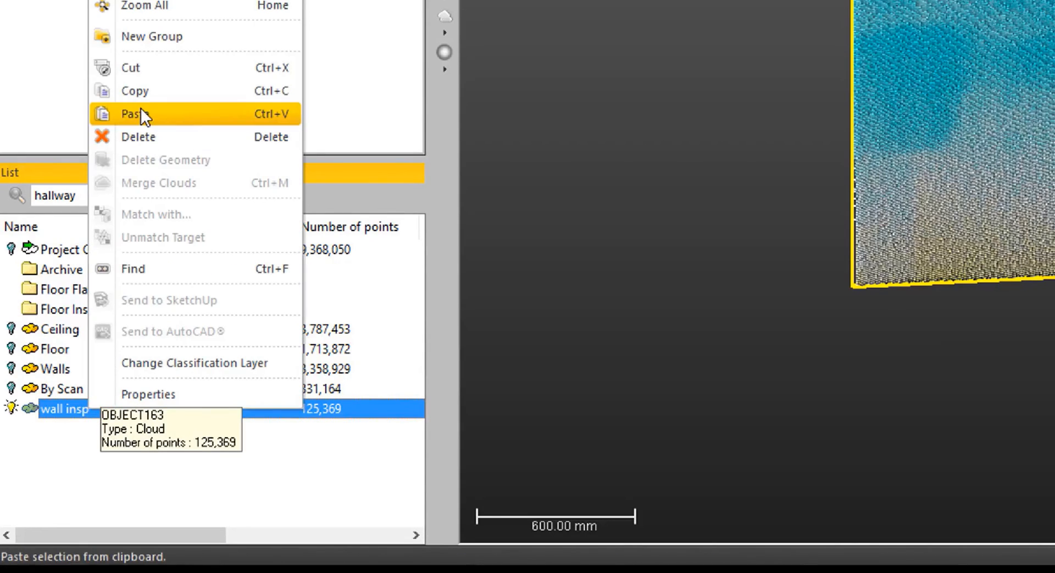
click(141, 112)
click(95, 448)
click(97, 432)
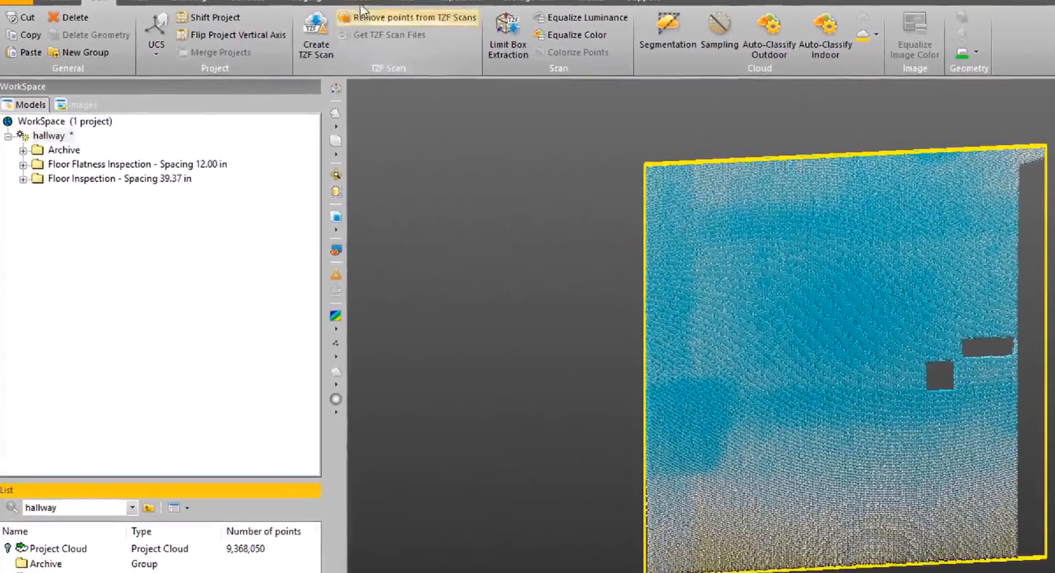
In the Cloud-Based Modeler, fence a thin polygonal strip along the base of the copied wall cloud and keep only the points inside.
click(360, 2)
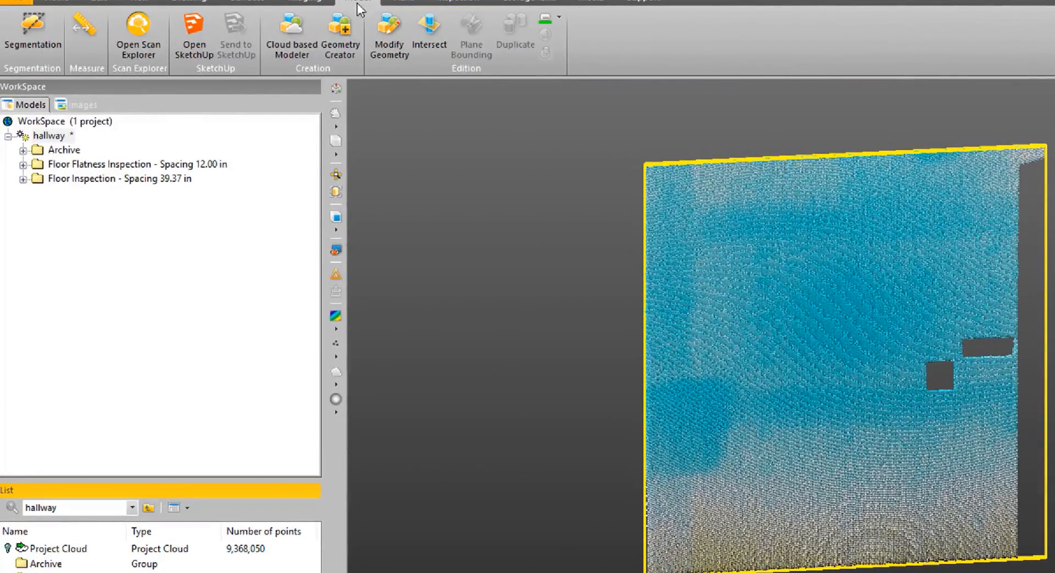
click(301, 33)
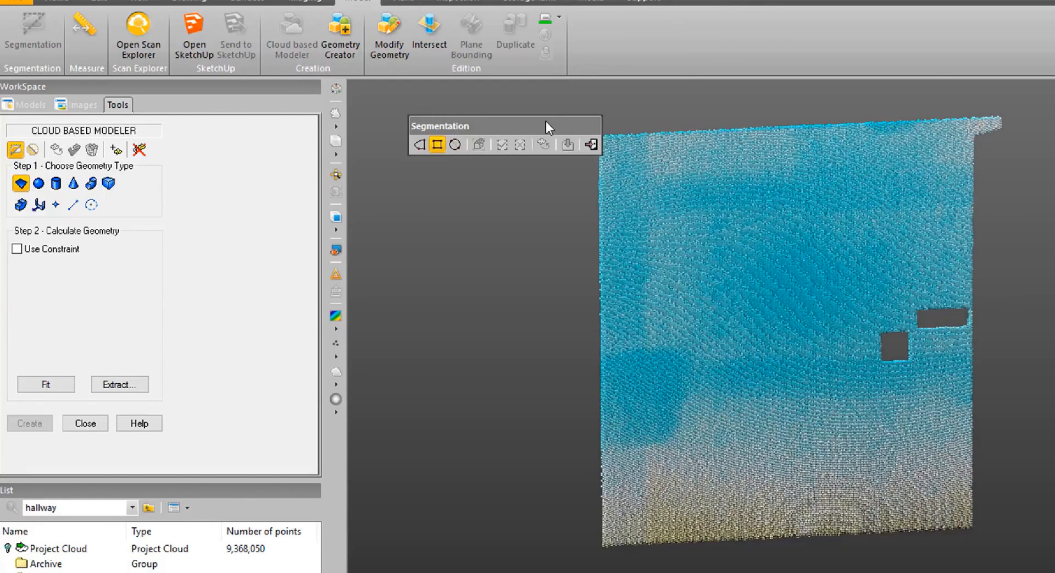
drag(542, 124, 498, 125)
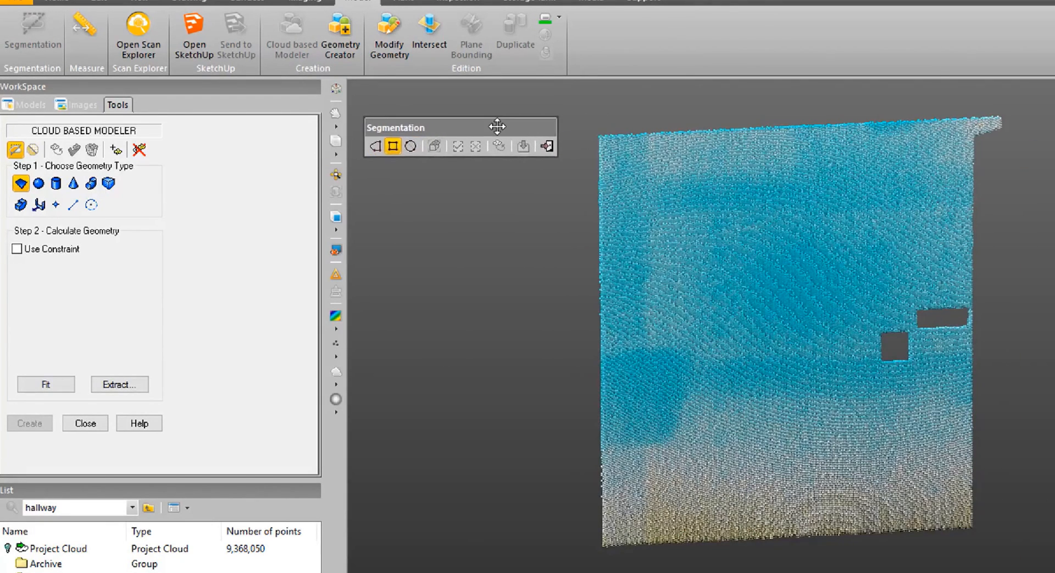
click(15, 150)
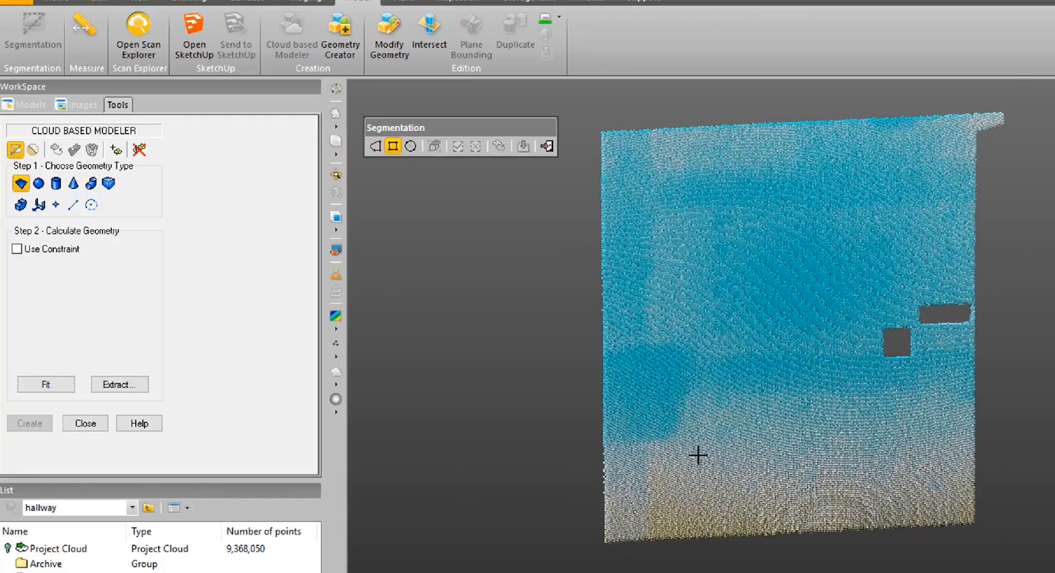
scroll(559, 524, up, 5)
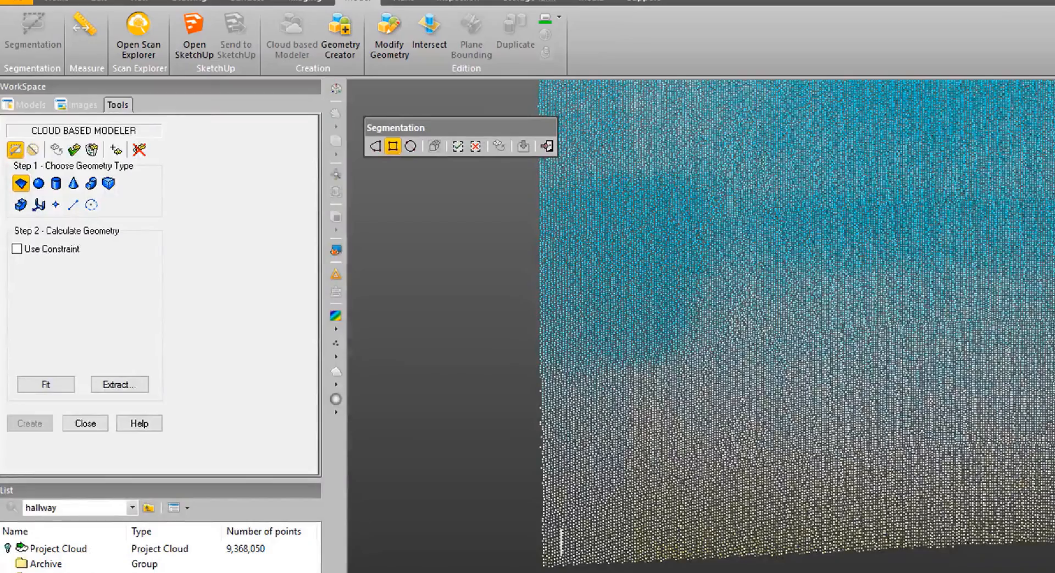
click(375, 145)
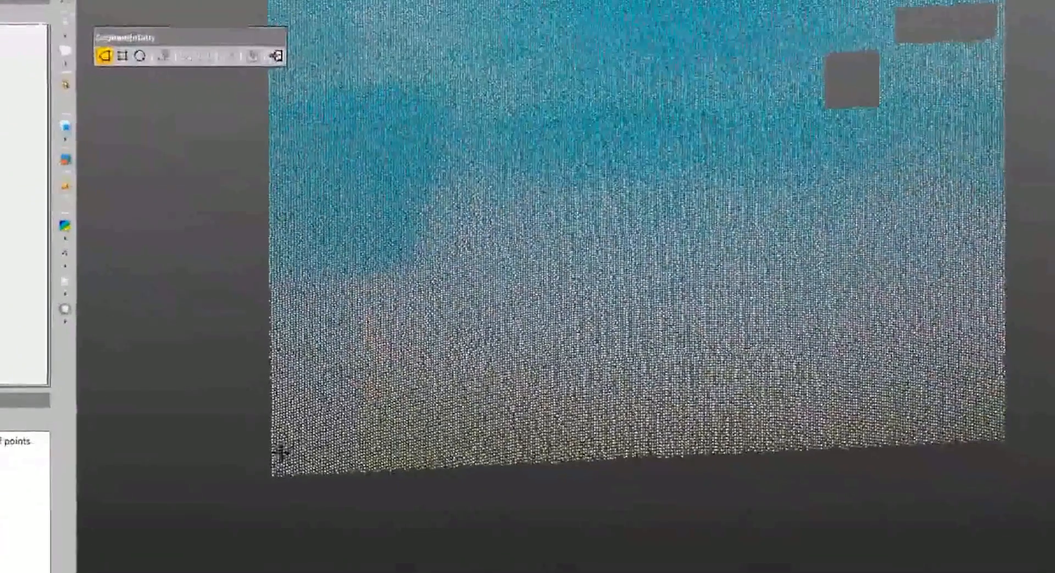
click(290, 444)
click(293, 464)
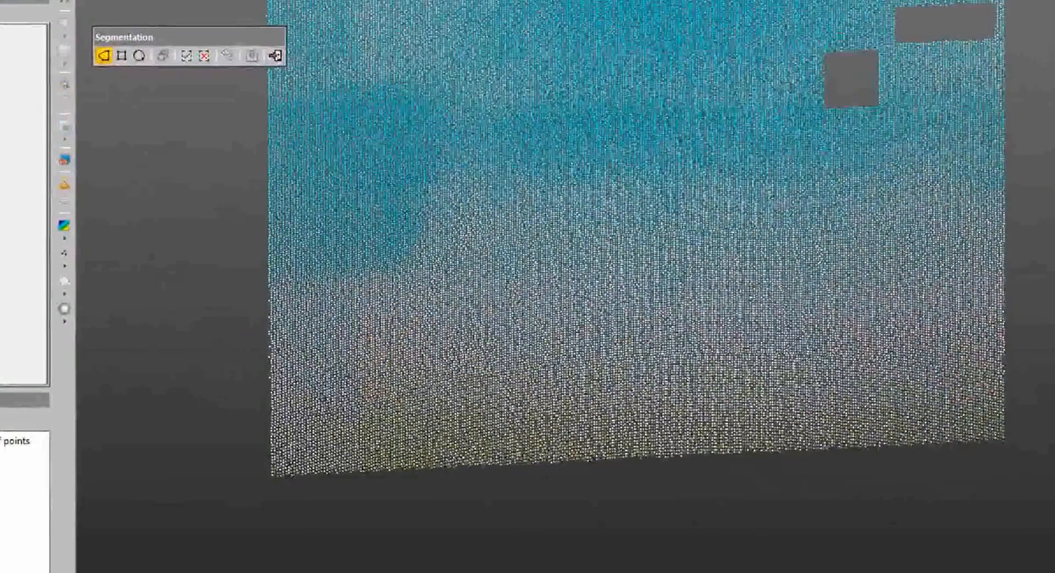
click(989, 427)
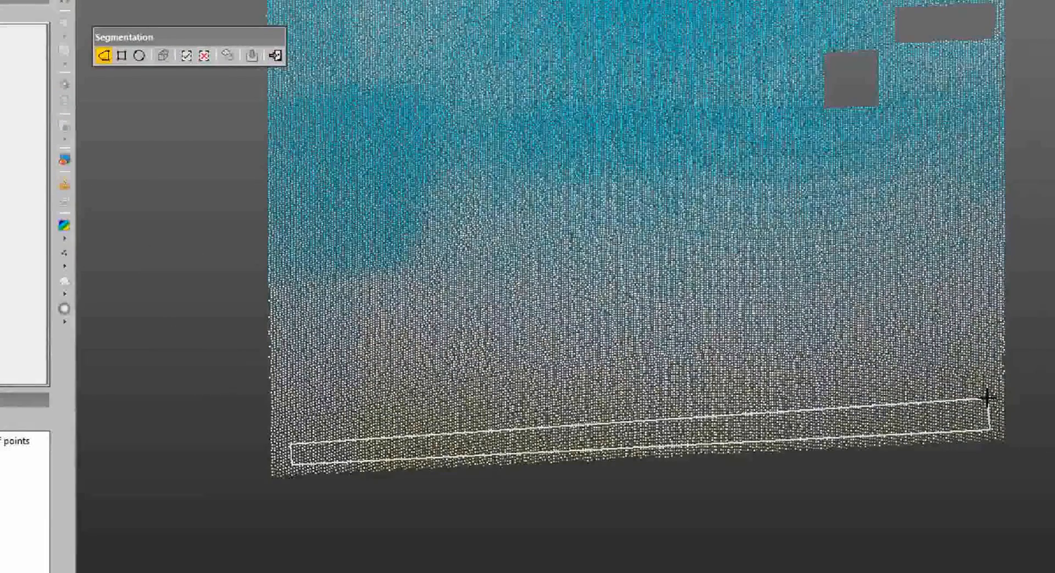
click(988, 397)
right_click(989, 397)
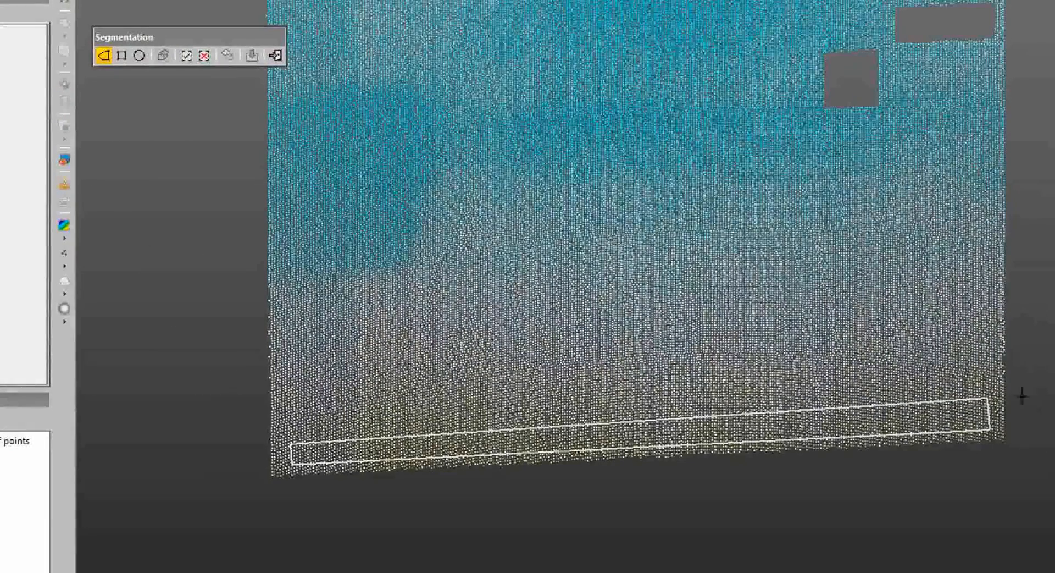
click(186, 55)
drag(437, 447, 526, 357)
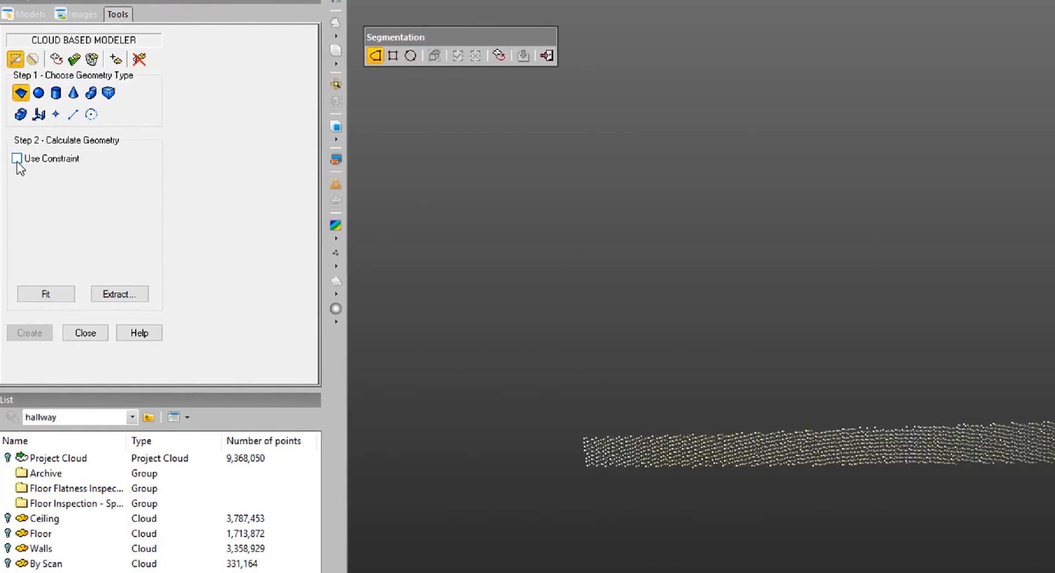
Constrain the plane geometry to be parallel to the Z axis direction.
click(18, 159)
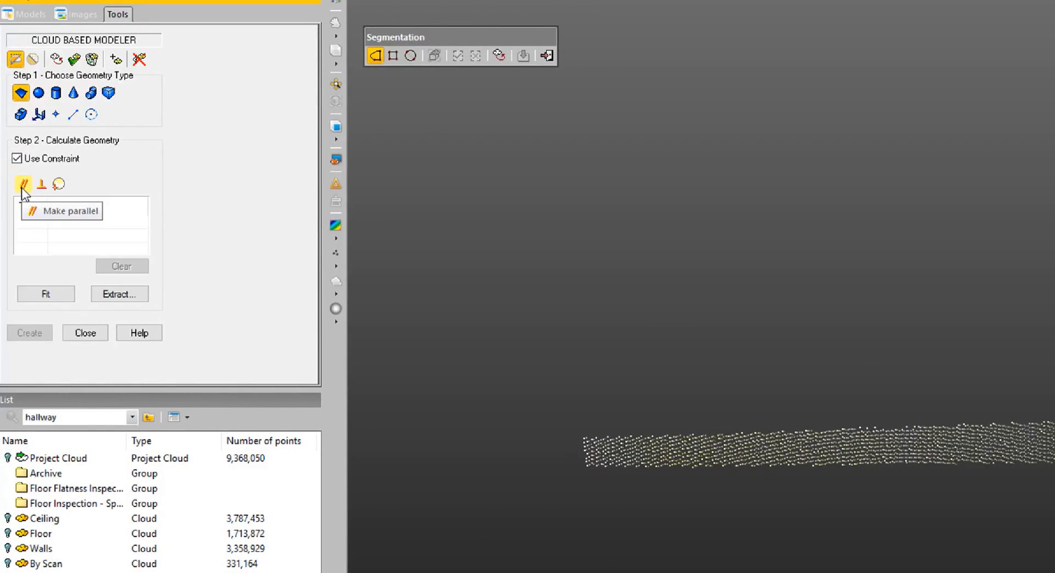
click(22, 185)
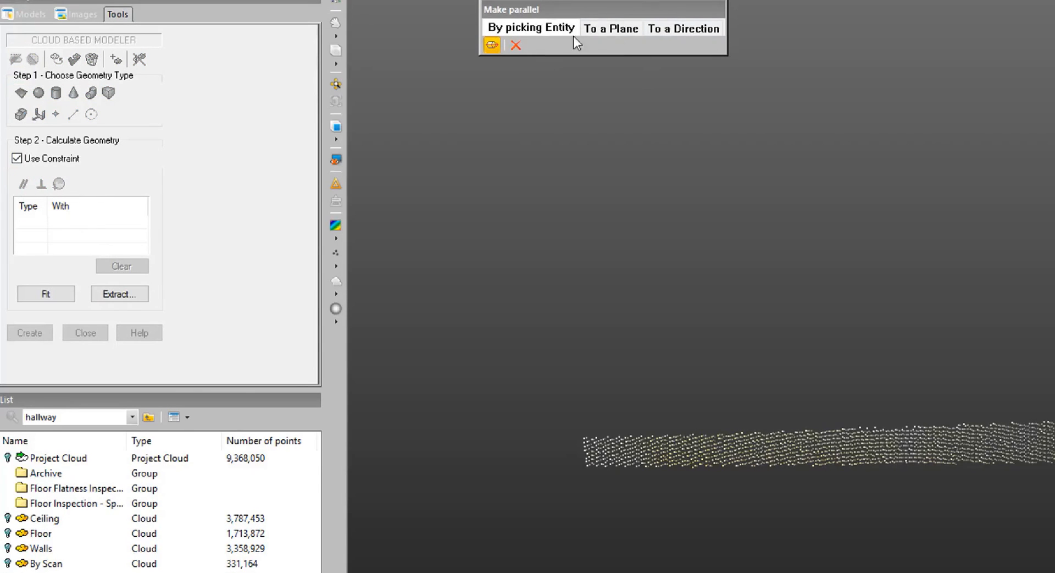
click(680, 27)
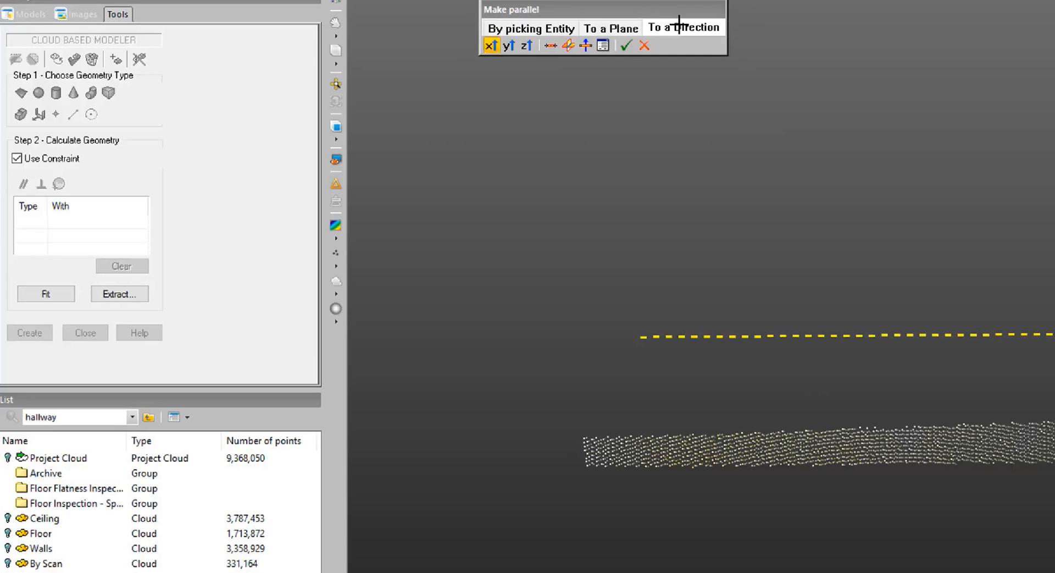
click(525, 46)
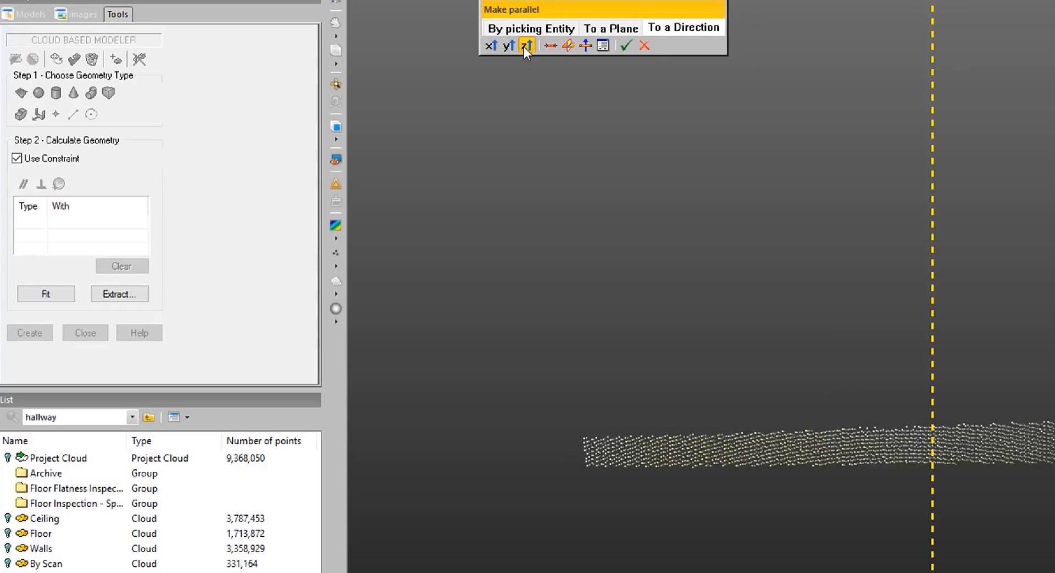
click(623, 45)
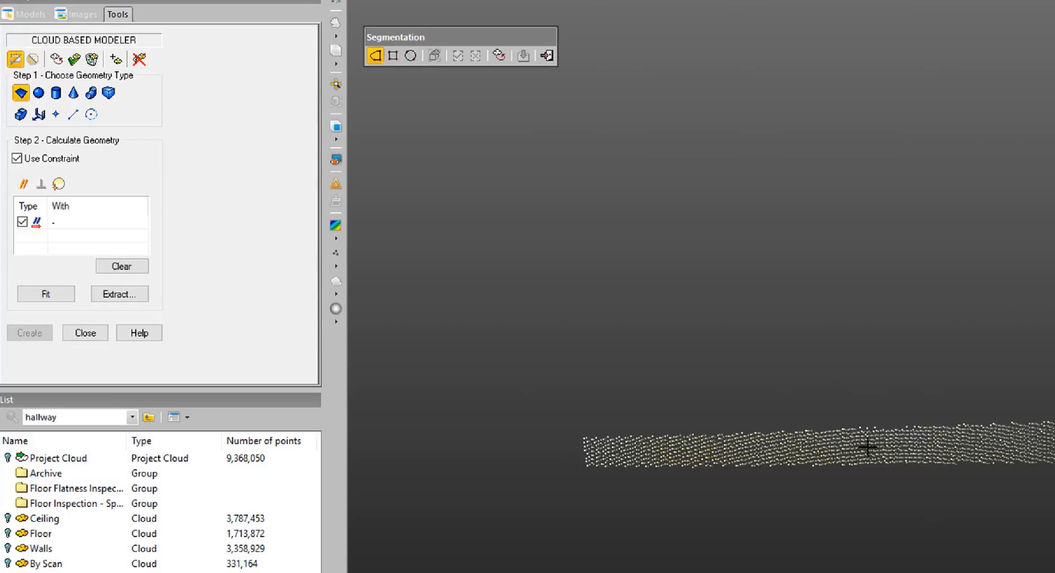
Fit the constrained plane to the base strip points, create it, and close the Cloud-Based Modeler.
middle_drag(867, 446, 853, 375)
scroll(845, 372, down, 3)
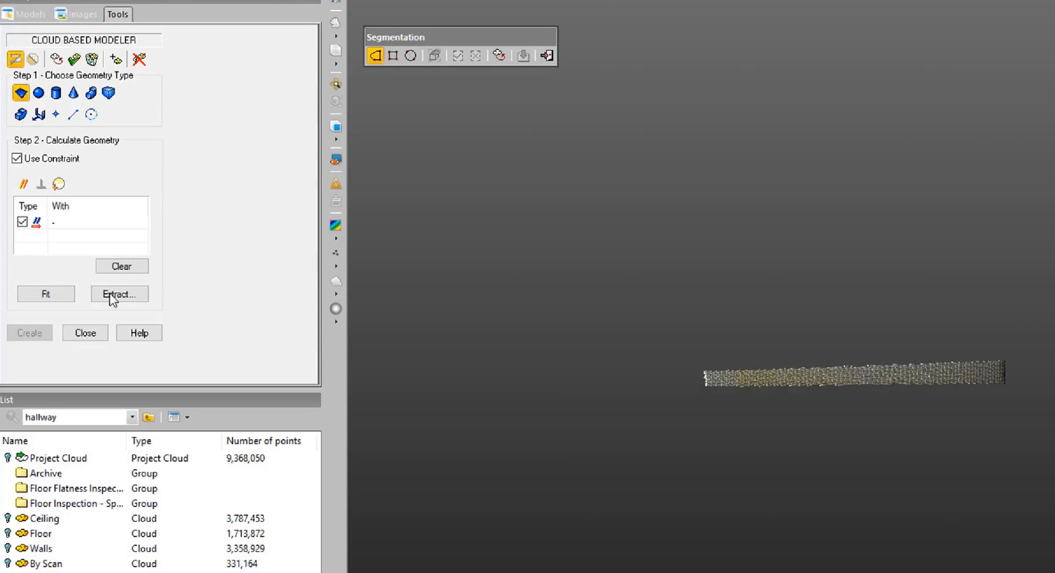
click(47, 294)
drag(696, 381, 813, 387)
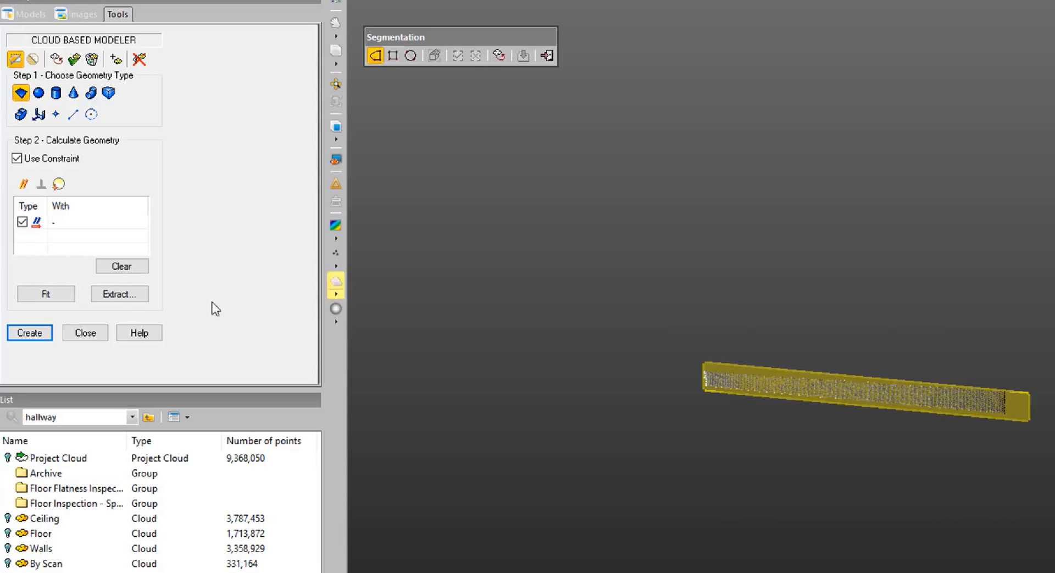
click(32, 331)
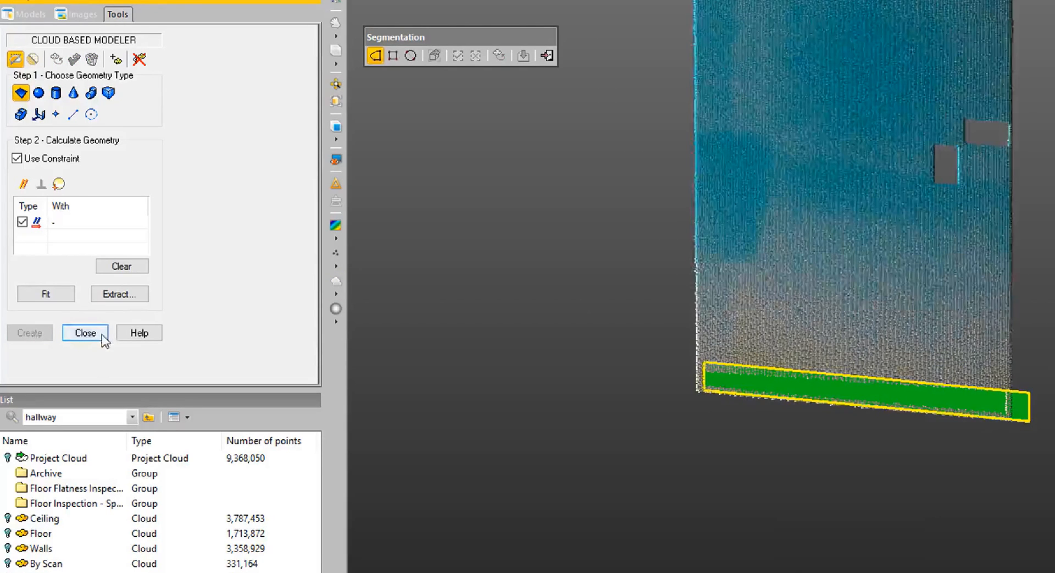
click(102, 334)
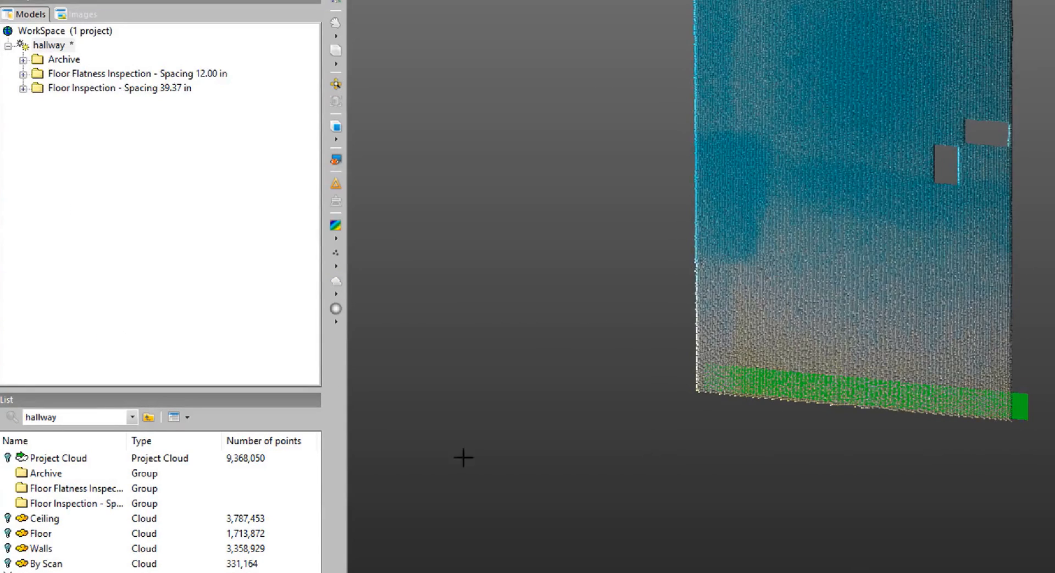
Extend the fitted plane's boundary with Plane Bounding so it covers the whole wall cloud, and apply the new outline.
click(1020, 409)
middle_drag(1034, 356, 894, 492)
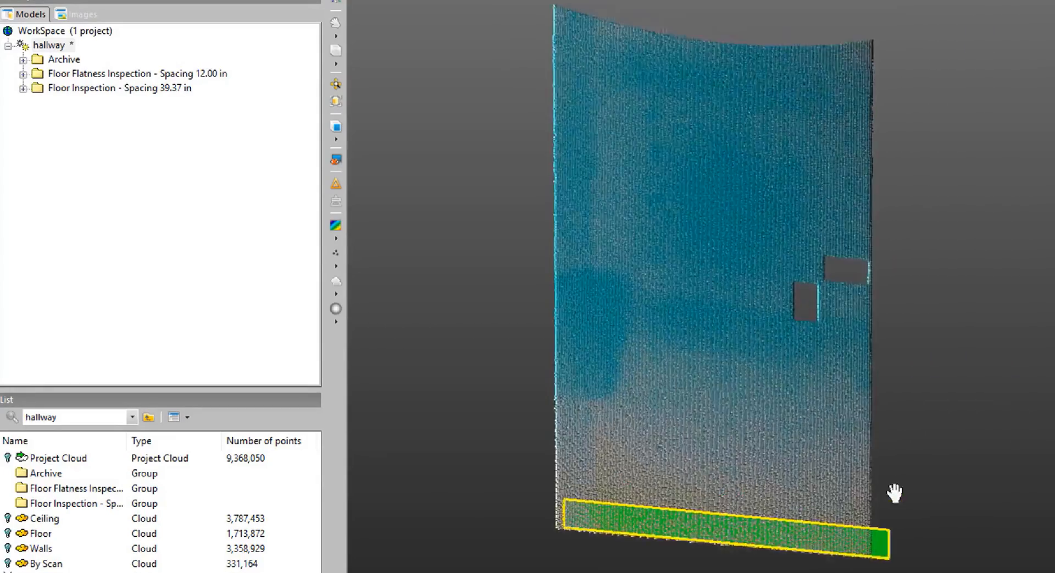
scroll(898, 488, down, 3)
click(476, 32)
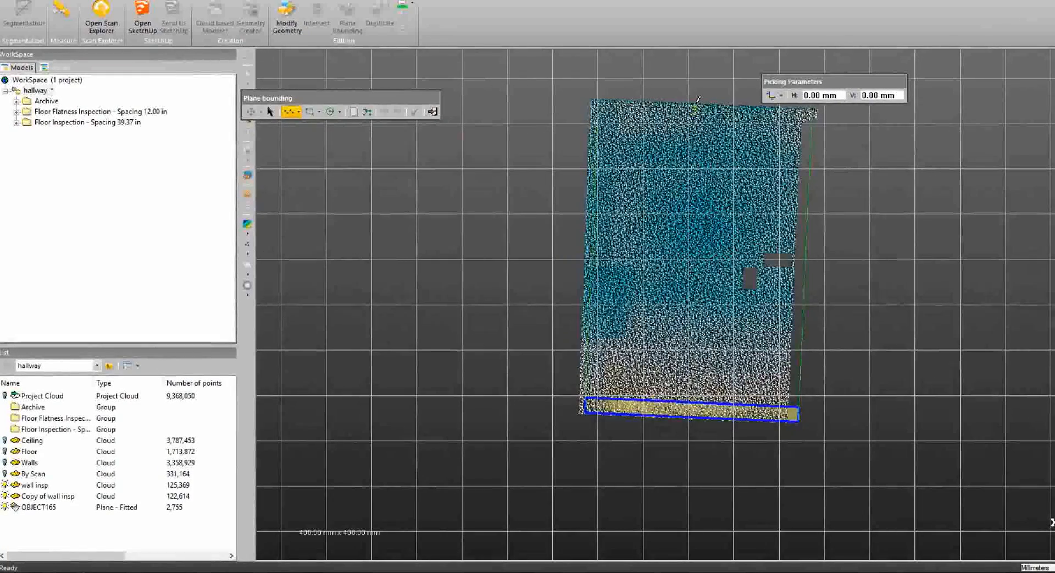
click(814, 113)
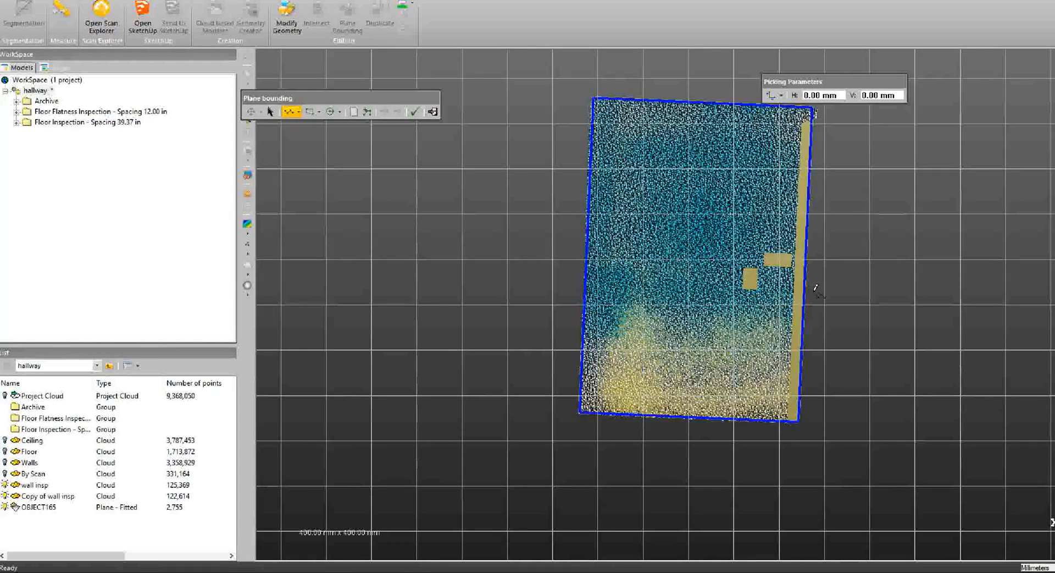
click(810, 257)
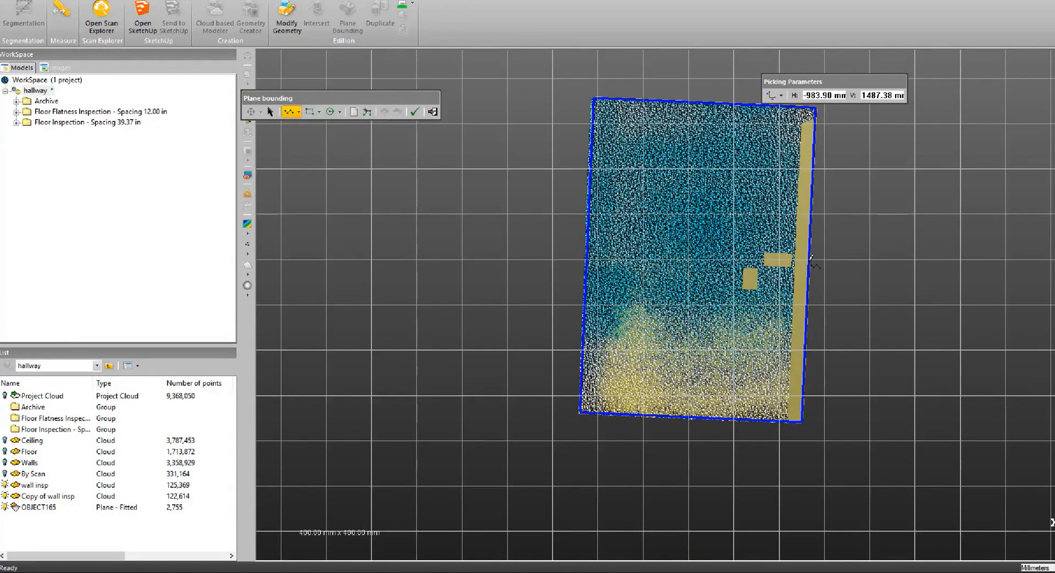
click(414, 111)
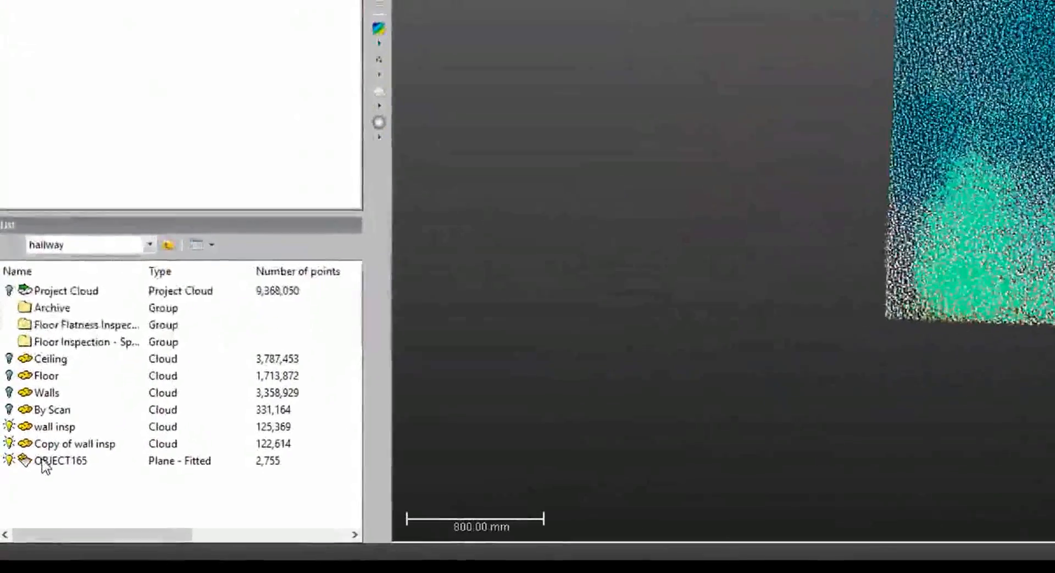
Open Surface to Model Inspection on the wall insp cloud together with the fitted plane.
click(28, 507)
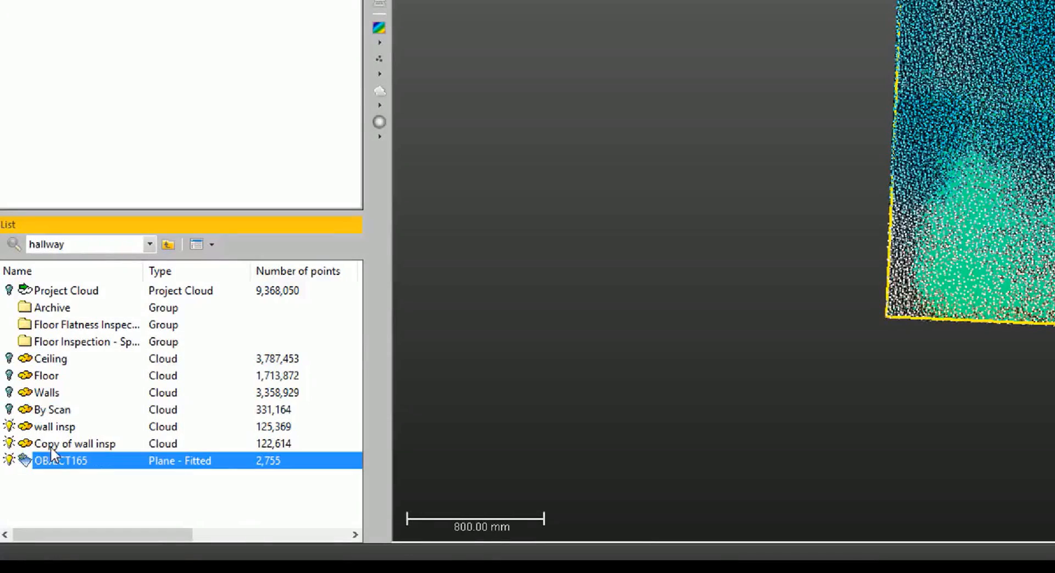
ctrl+click(55, 431)
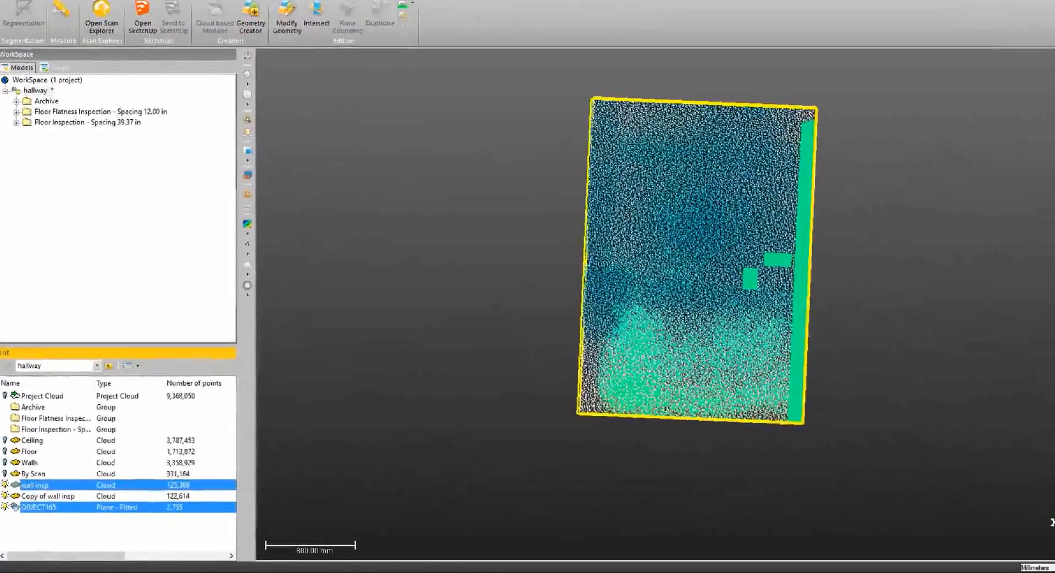
click(460, 2)
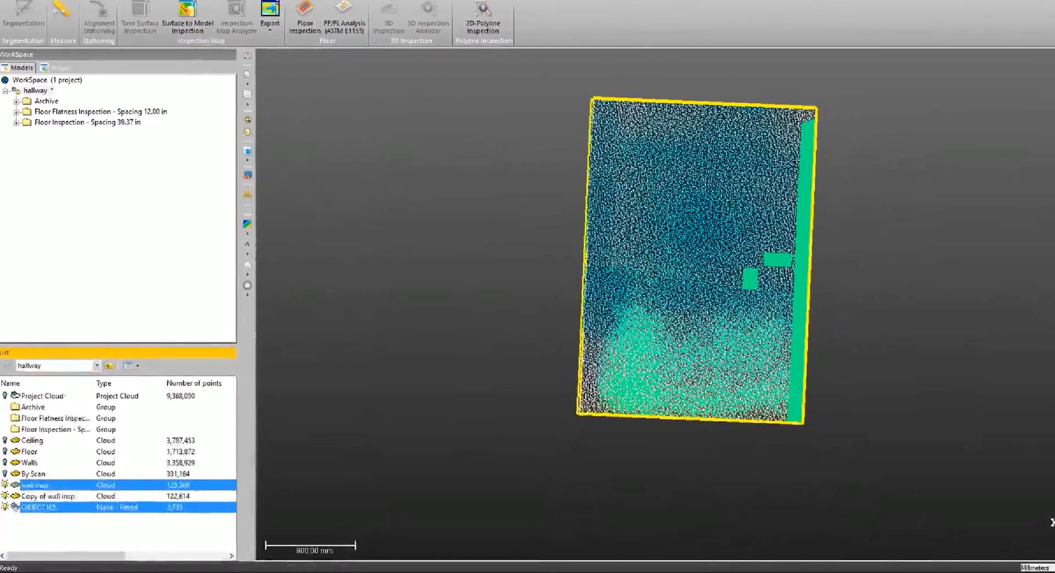
click(28, 520)
click(39, 508)
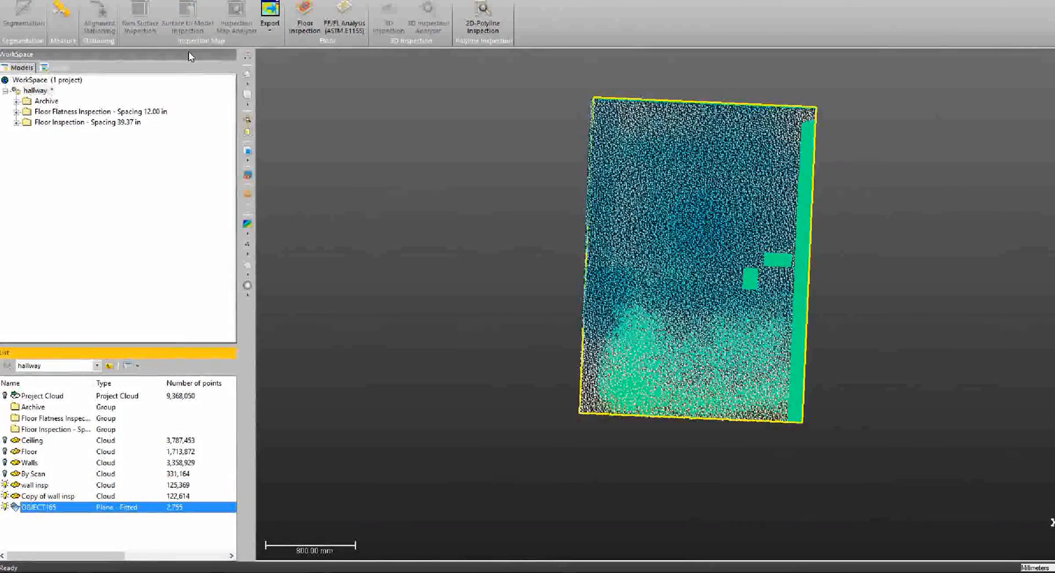
ctrl+click(35, 485)
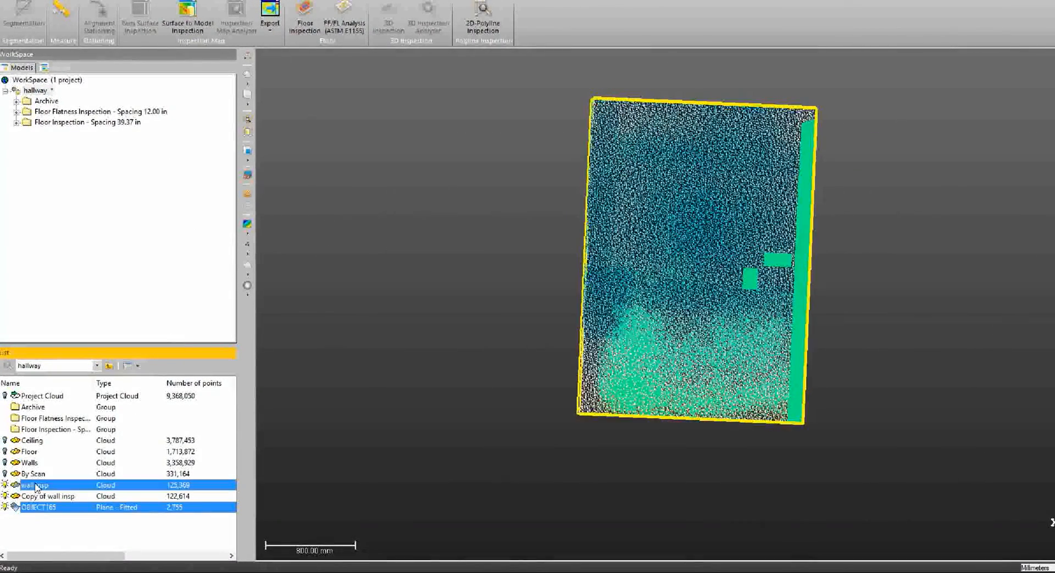
click(187, 10)
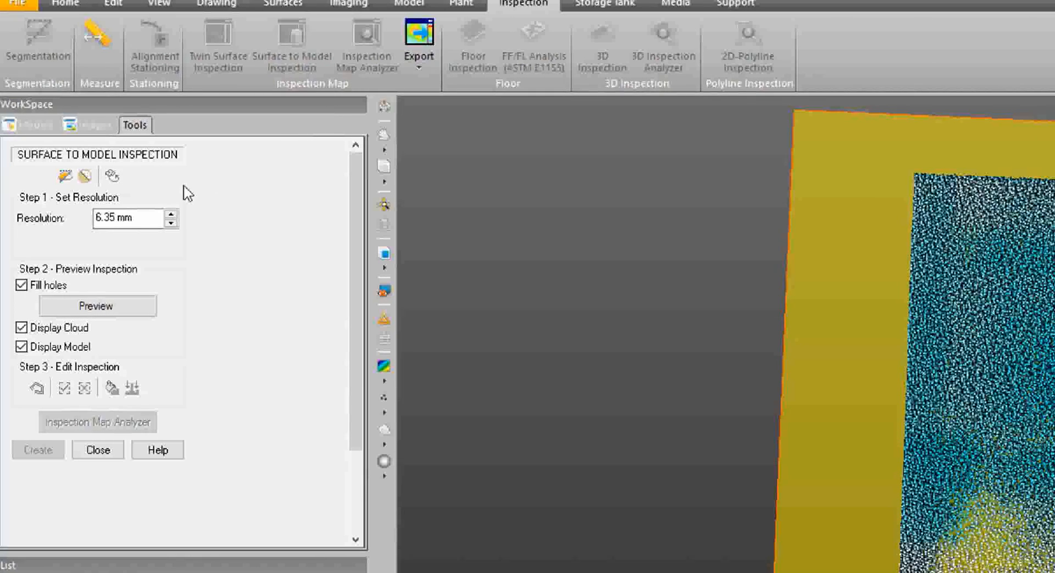
Start a distance measurement on the wall cloud and enlarge the displayed points to 3 pixels.
click(145, 219)
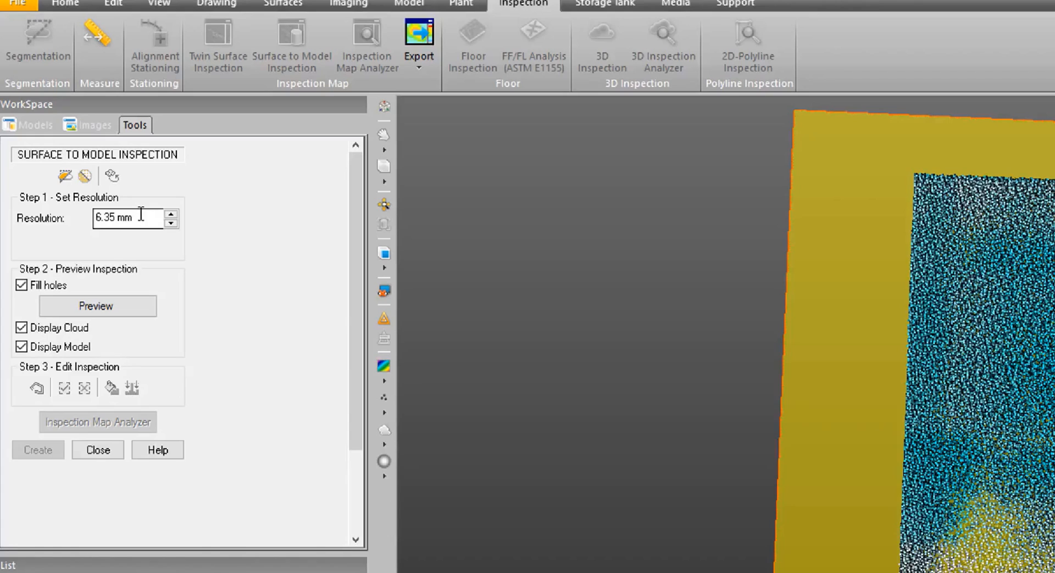
click(91, 26)
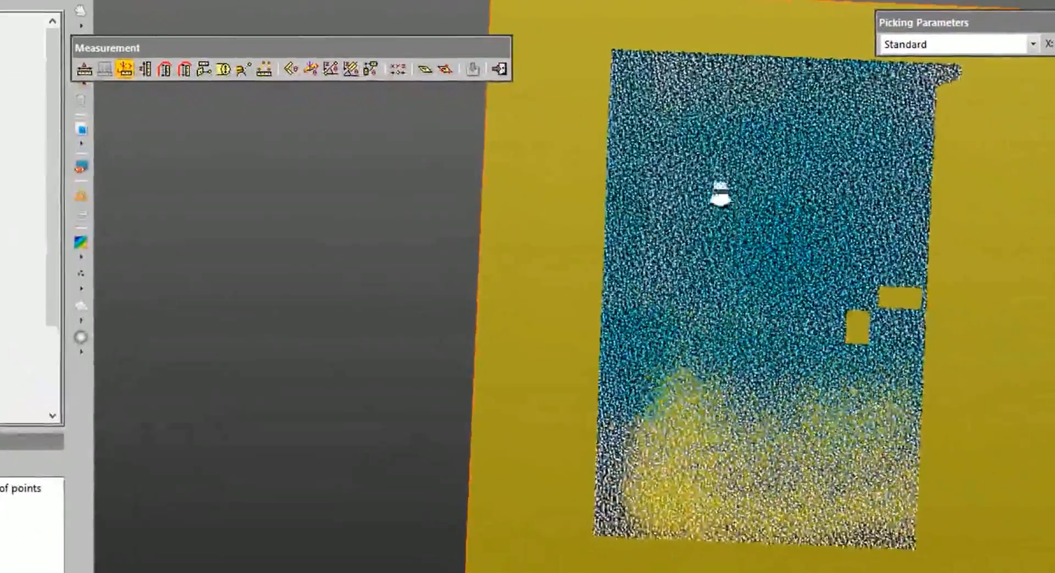
scroll(645, 167, up, 7)
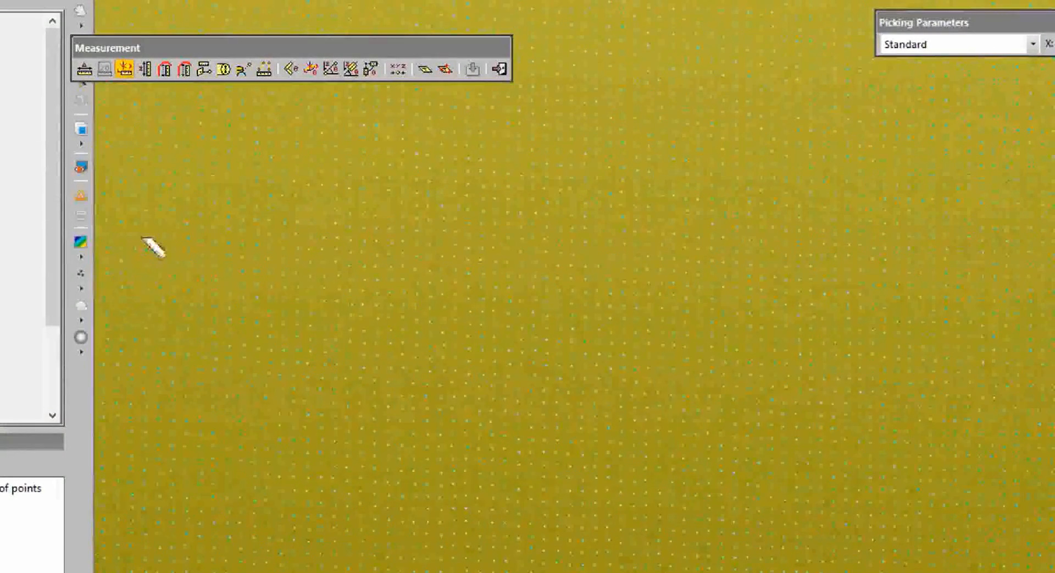
click(82, 287)
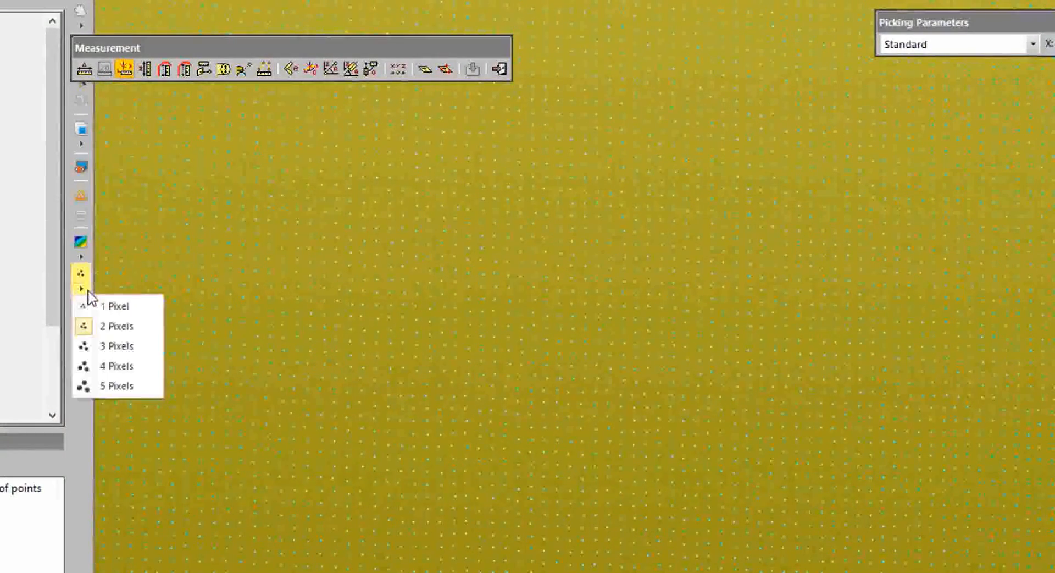
click(116, 346)
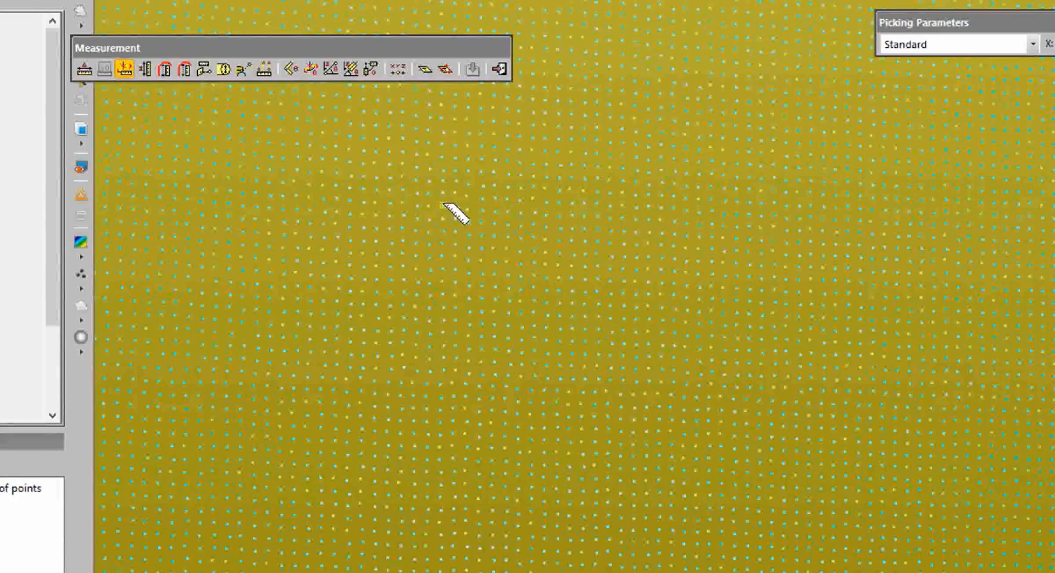
Measure the spacing between horizontally neighbouring scan points at two spots on the wall, and close the measurement tool.
click(388, 223)
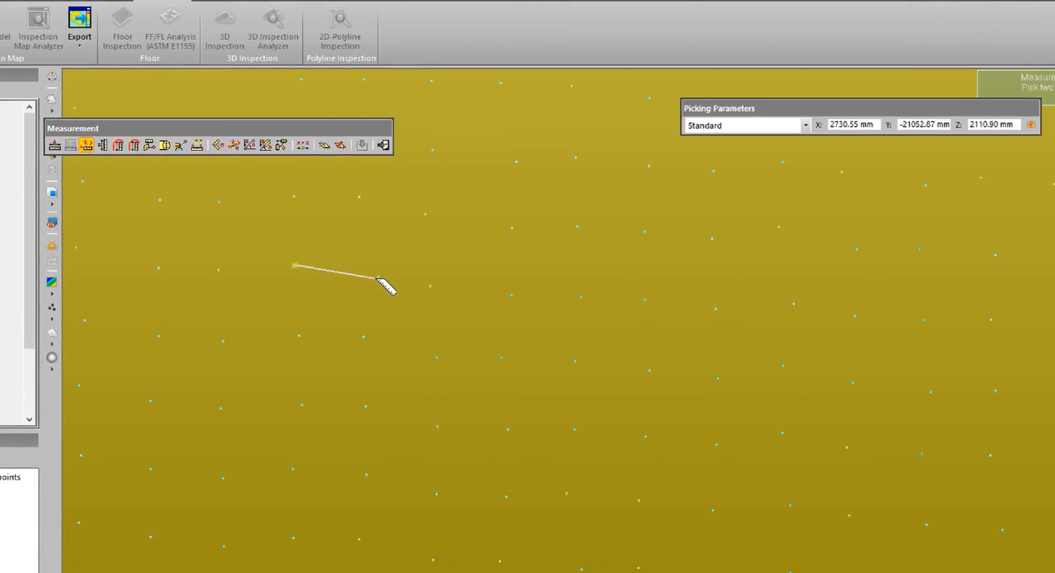
click(378, 277)
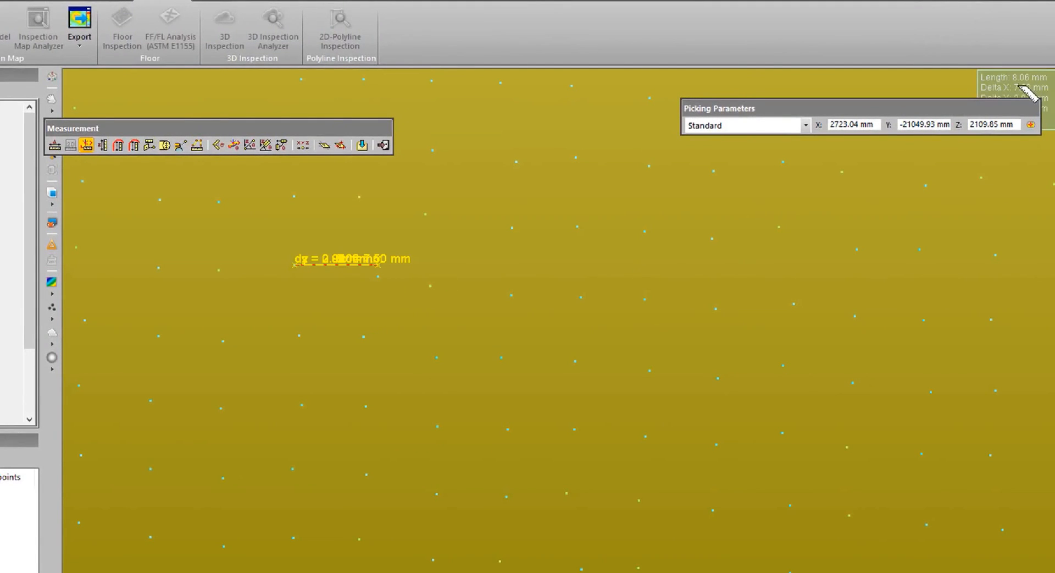
click(299, 335)
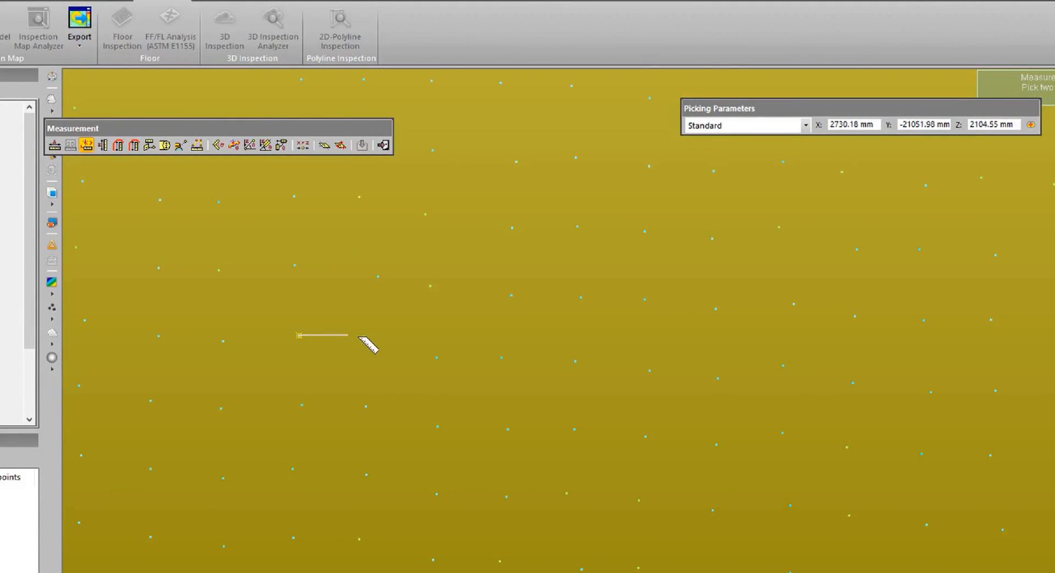
click(364, 336)
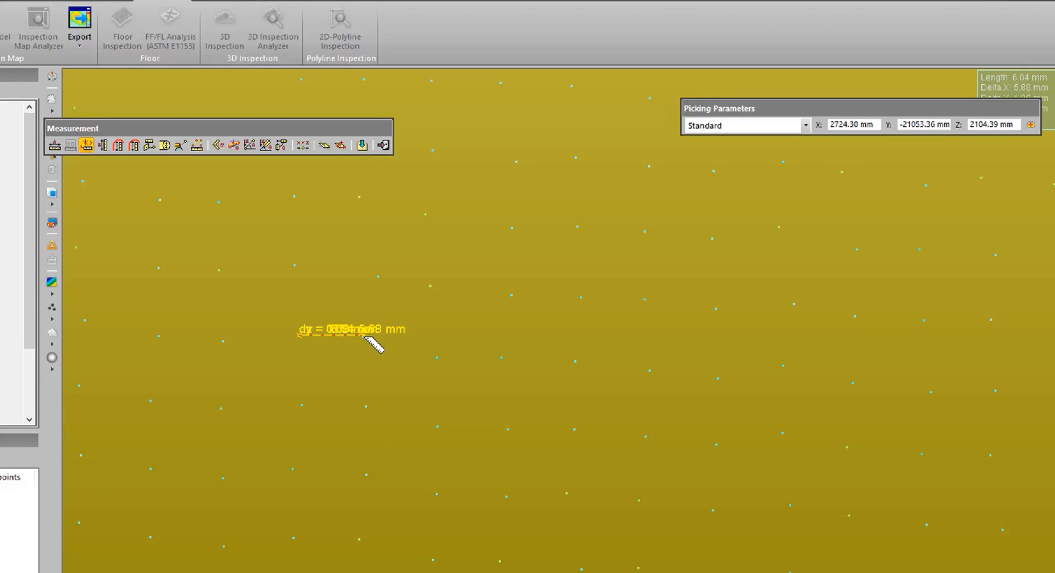
click(384, 144)
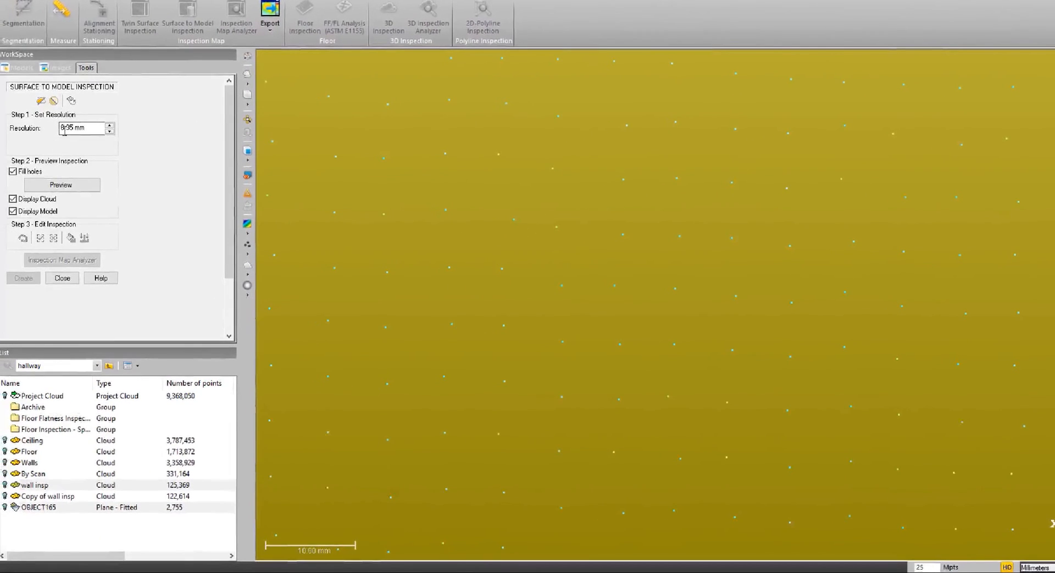
Set the inspection resolution to 6.35 mm.
drag(88, 128, 34, 120)
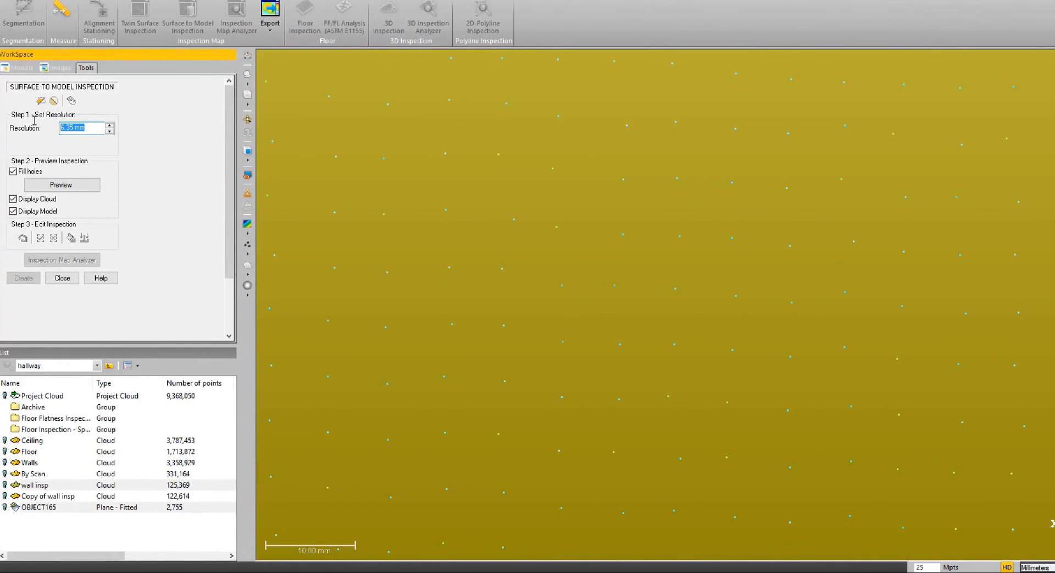
text(.25in)
key(Return)
scroll(525, 199, down, 10)
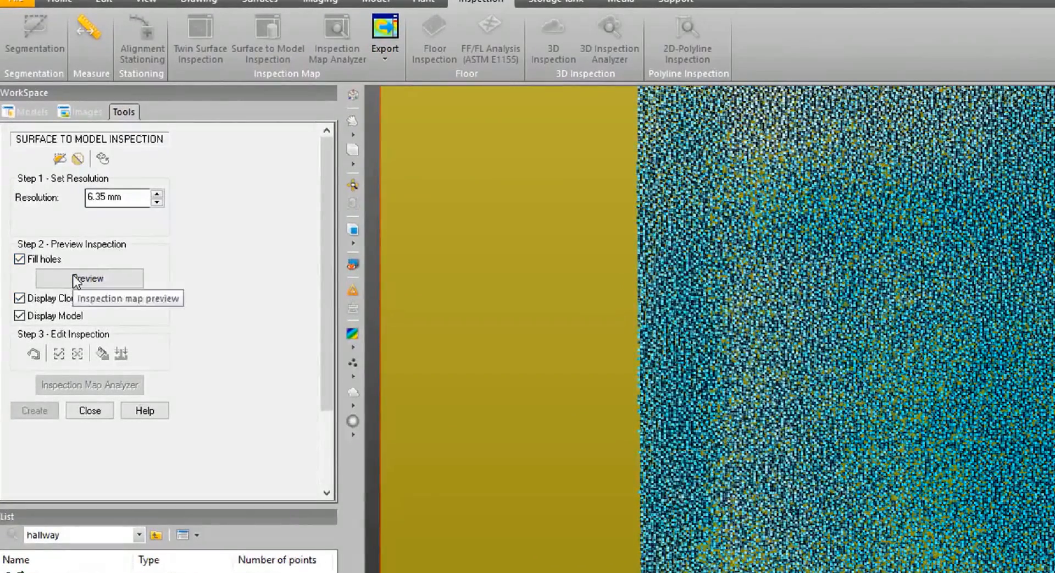
scroll(839, 315, down, 6)
scroll(839, 315, up, 3)
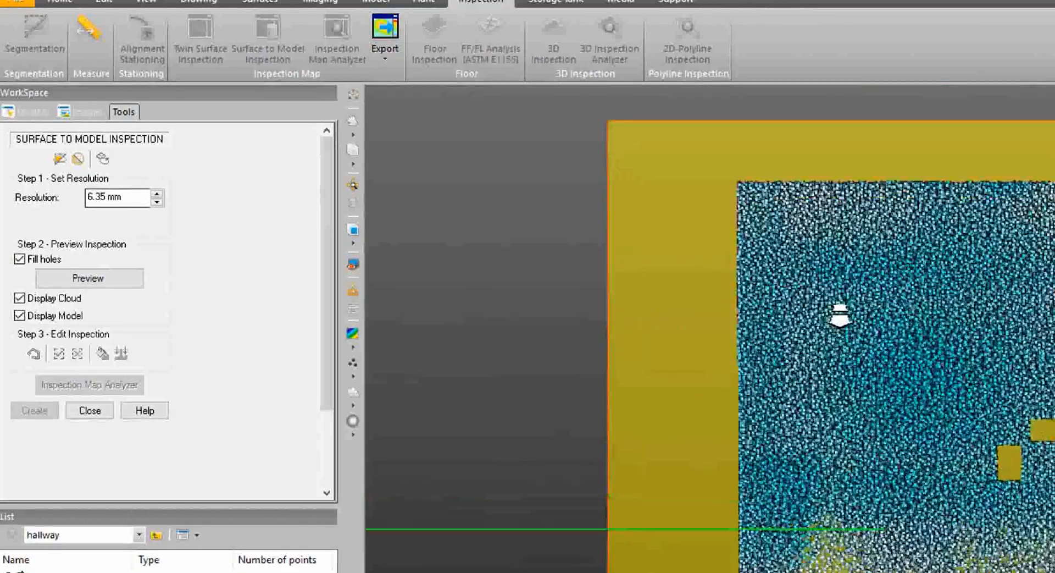
Preview the inspection map with hole filling off, and preview it again with Fill holes enabled.
click(19, 259)
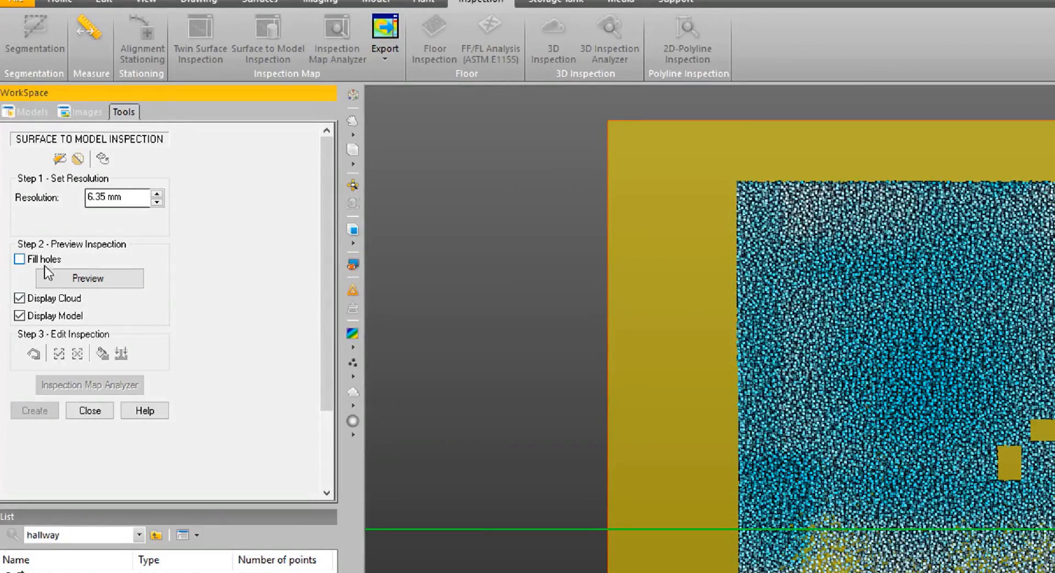
click(75, 279)
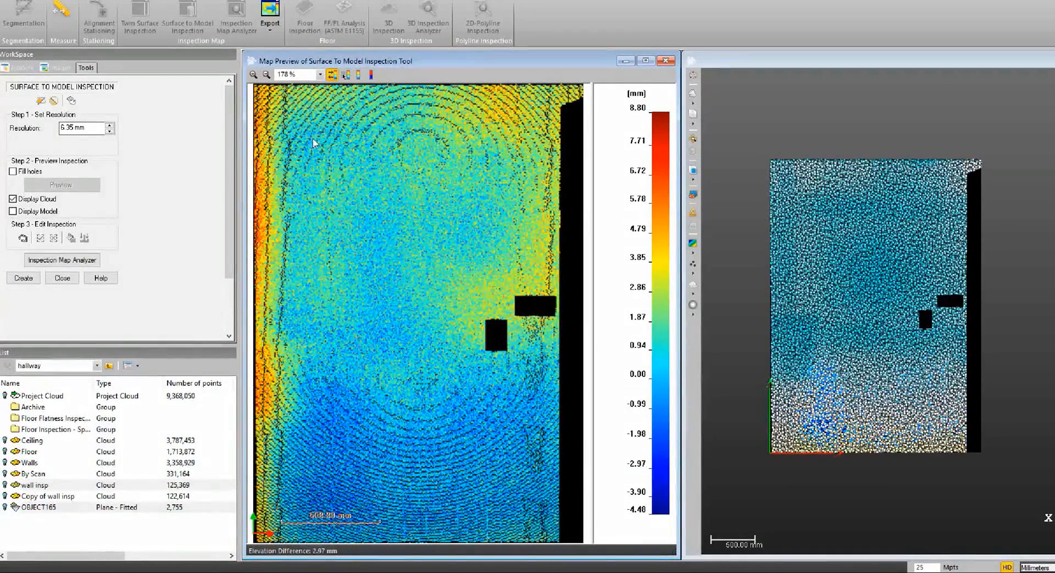
click(13, 171)
click(59, 183)
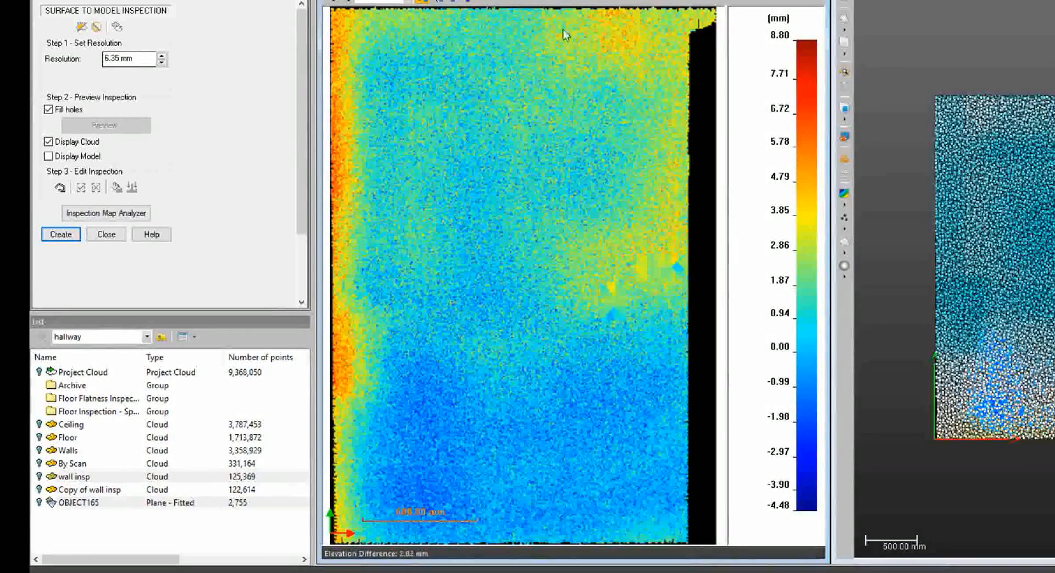
Switch the preview to the Cut/Fill color bar, create the inspection map and close the inspection tool.
click(468, 2)
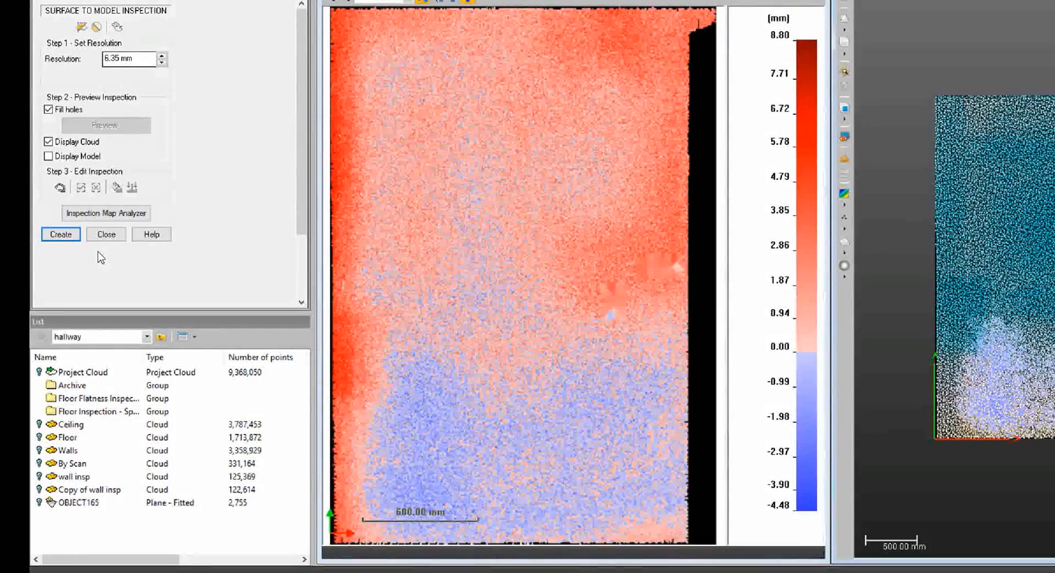
click(58, 234)
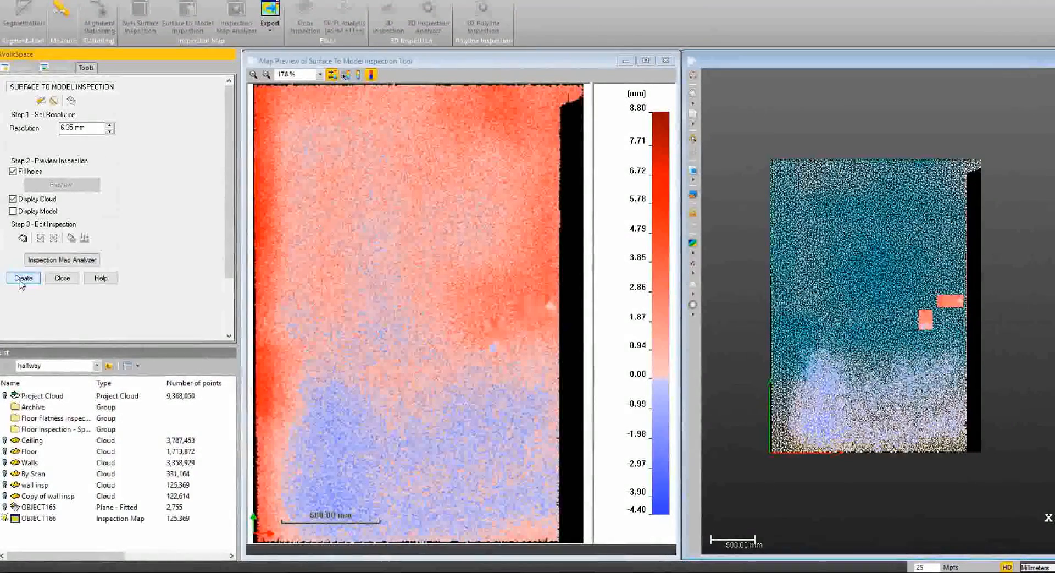
click(62, 278)
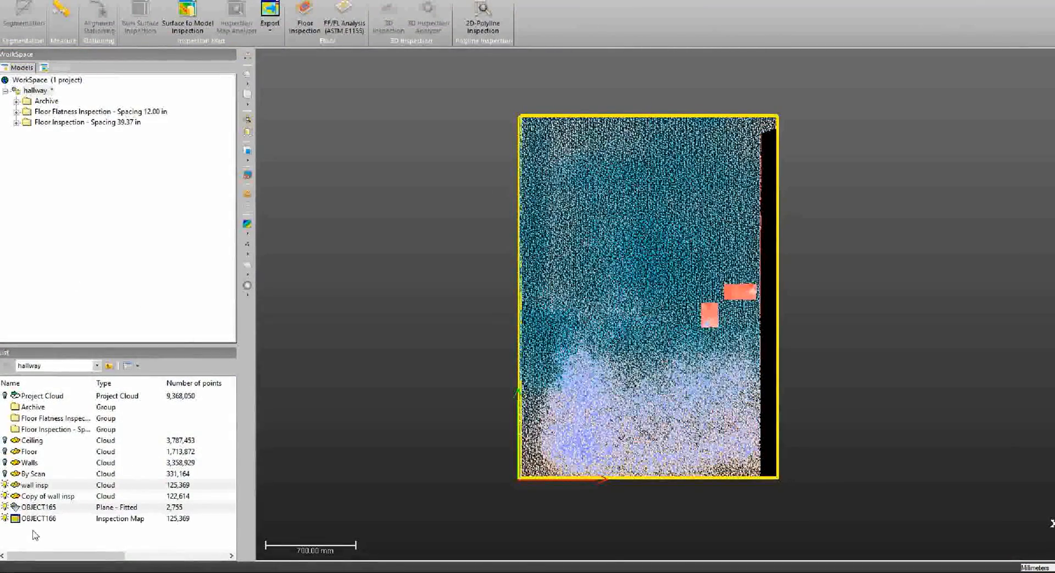
Hide the wall clouds, fitted plane and inspection map, and redisplay only the wall insp cloud with the fitted plane.
drag(35, 535, 25, 482)
click(5, 486)
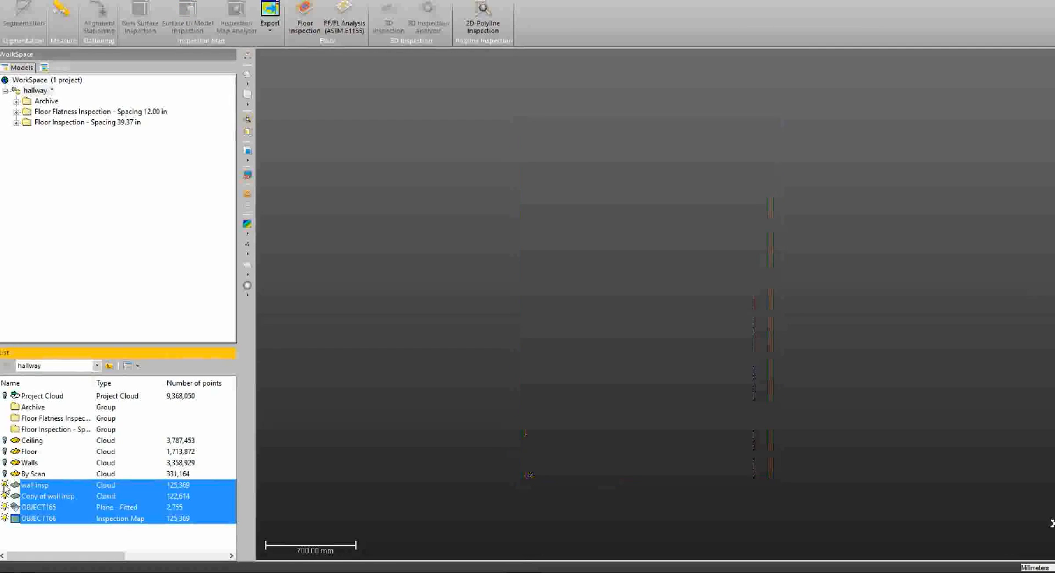
click(35, 544)
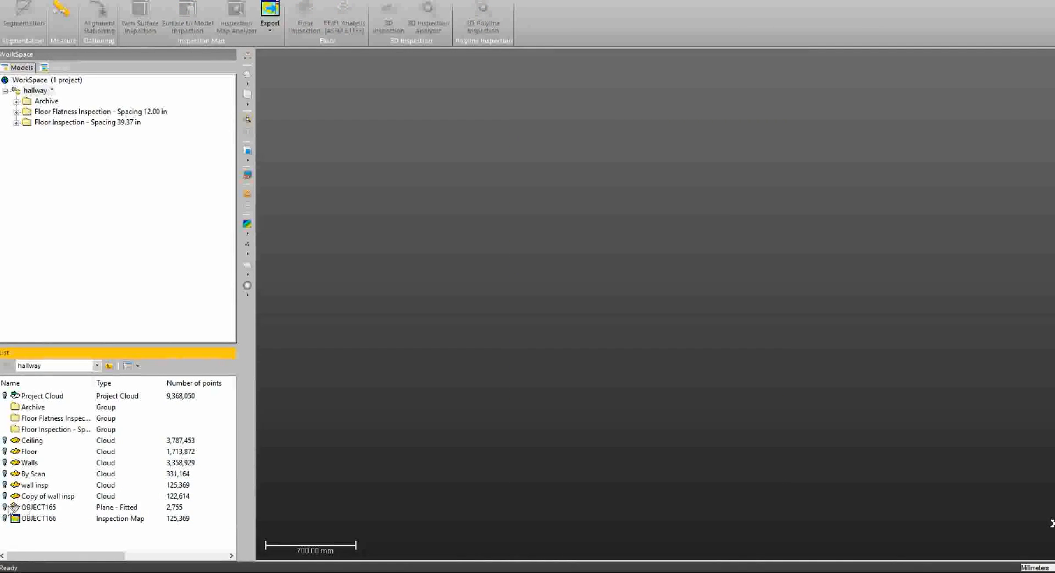
click(6, 506)
click(4, 484)
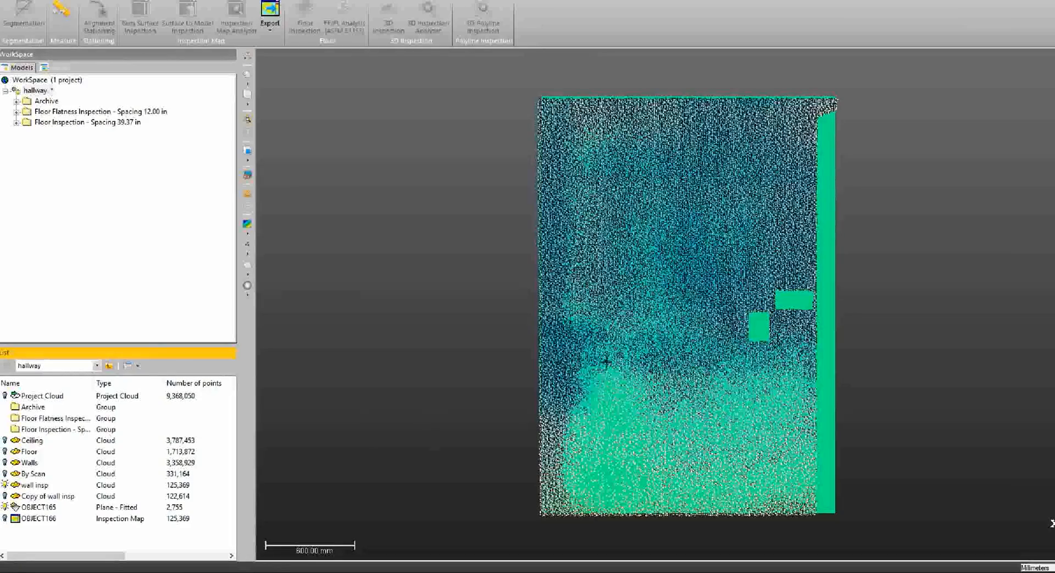
mouse_move(651, 330)
mouse_down()
mouse_move(665, 353)
mouse_move(685, 311)
mouse_move(676, 342)
mouse_up()
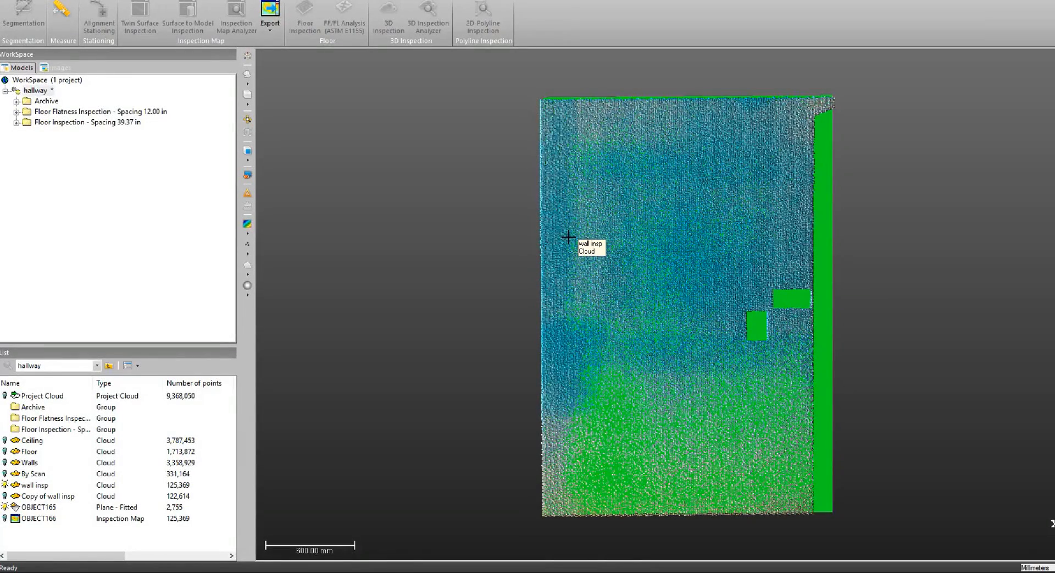
Display only the new inspection map and open it in the Inspection Map Analyzer.
click(5, 518)
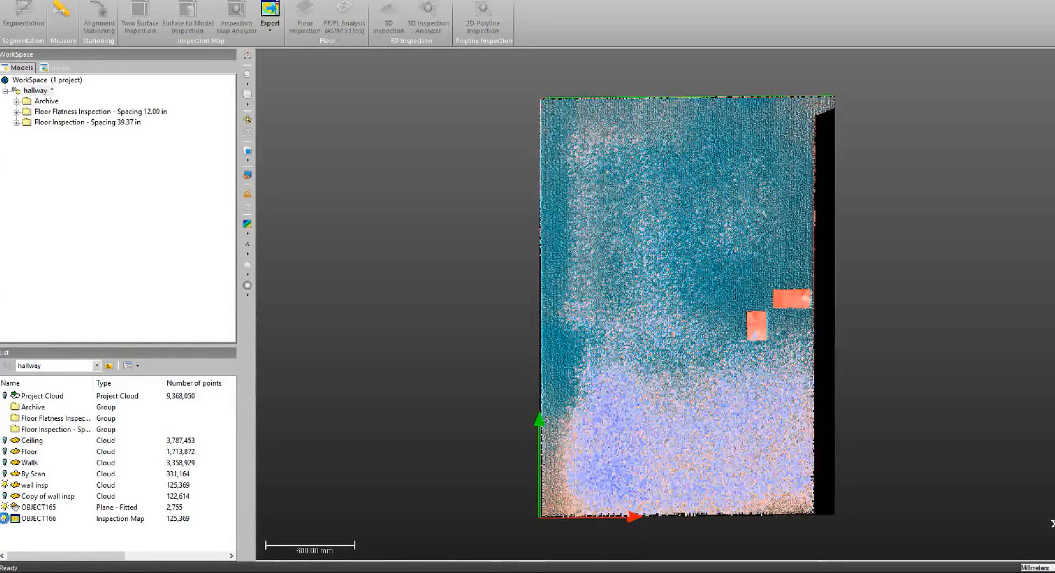
click(4, 485)
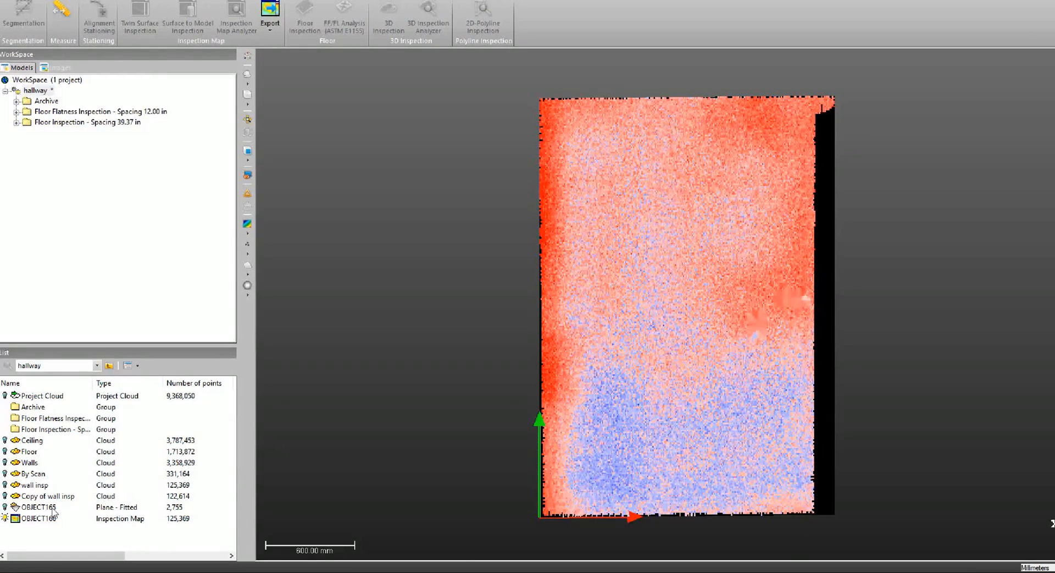
click(34, 519)
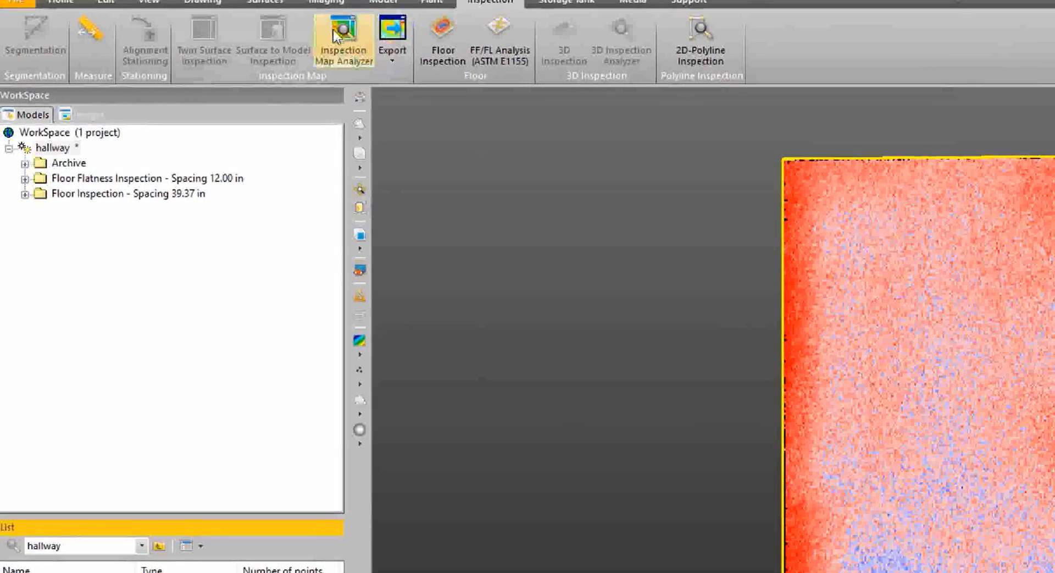
click(341, 34)
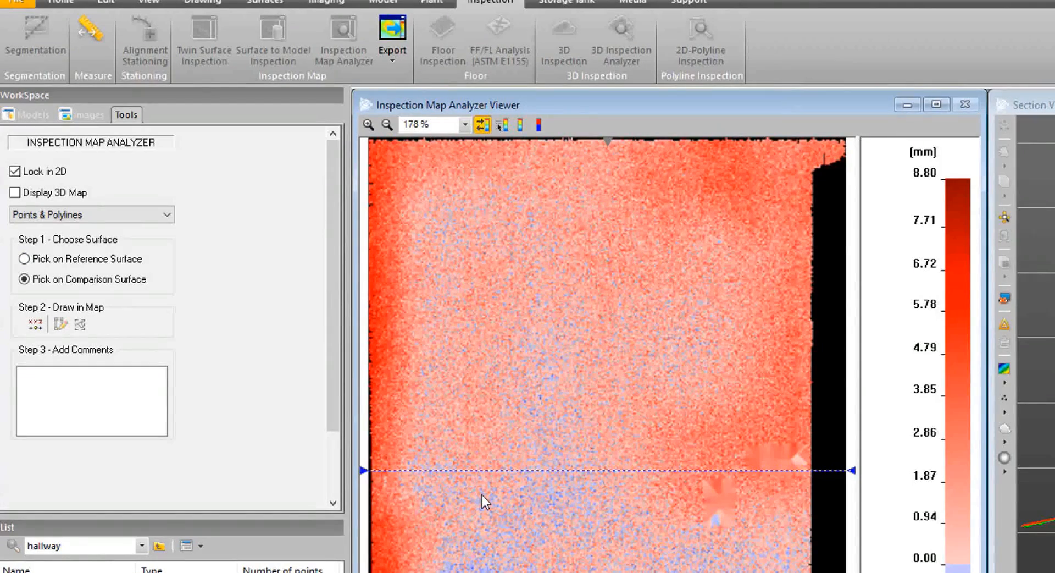
Pick a trial point near the inspection map's left edge using the Points & Polylines analysis on the comparison surface.
click(157, 215)
click(90, 233)
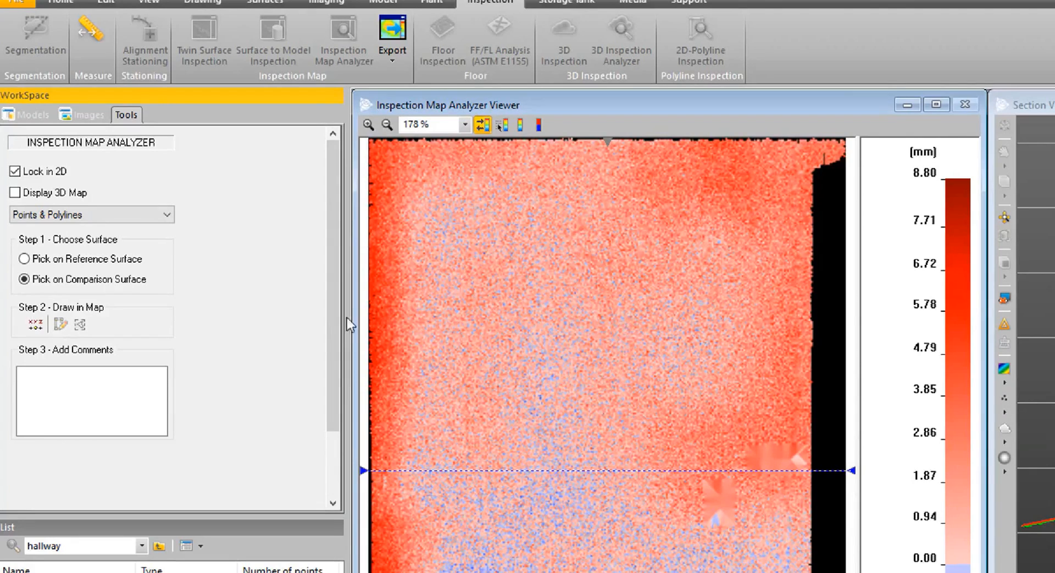
click(35, 325)
click(396, 298)
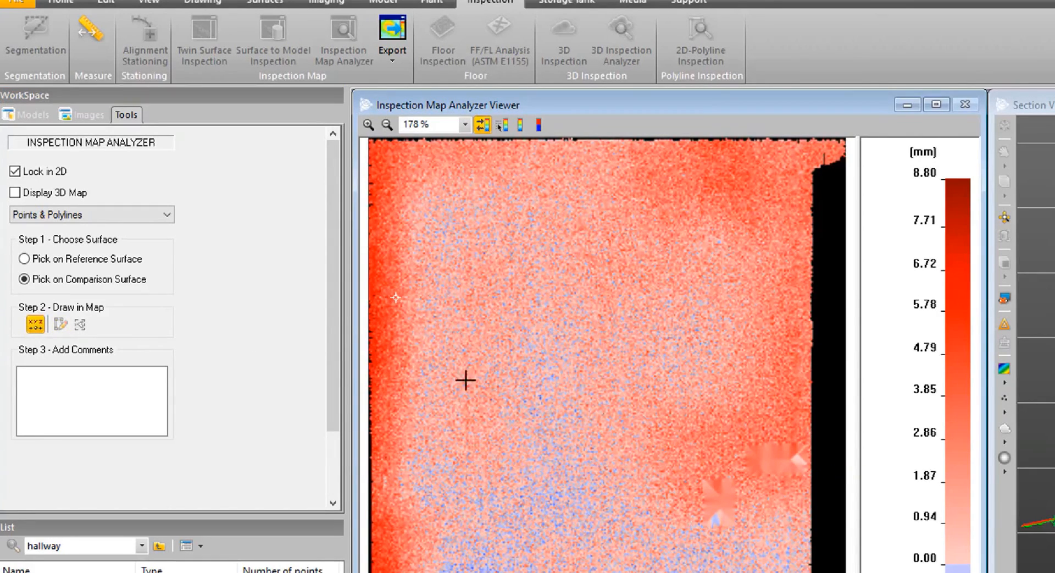
Draw a closed polyline on the comparison surface map, tracing the darker red area along its left, upper and right edges.
click(60, 325)
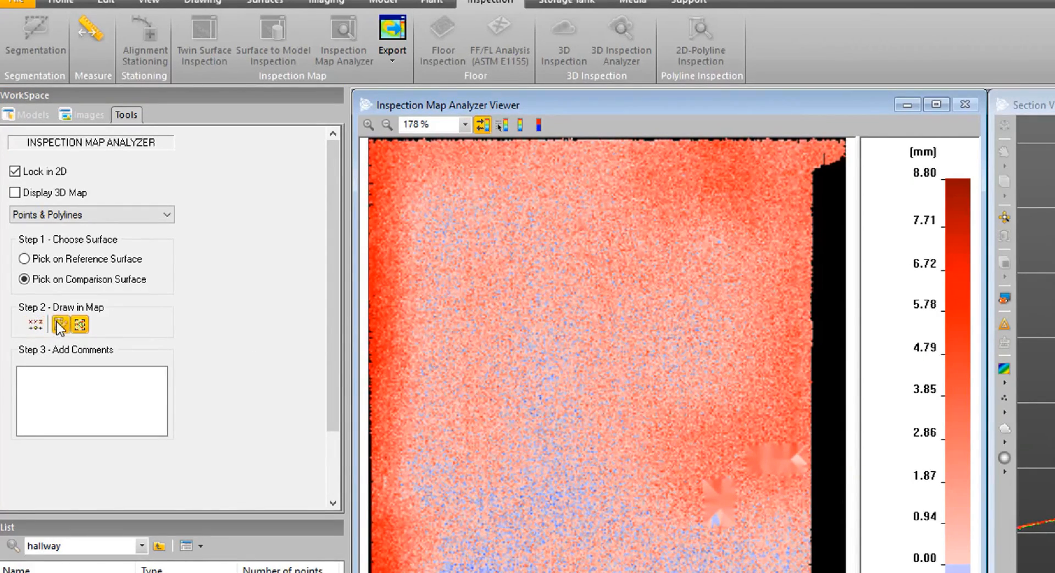
click(372, 149)
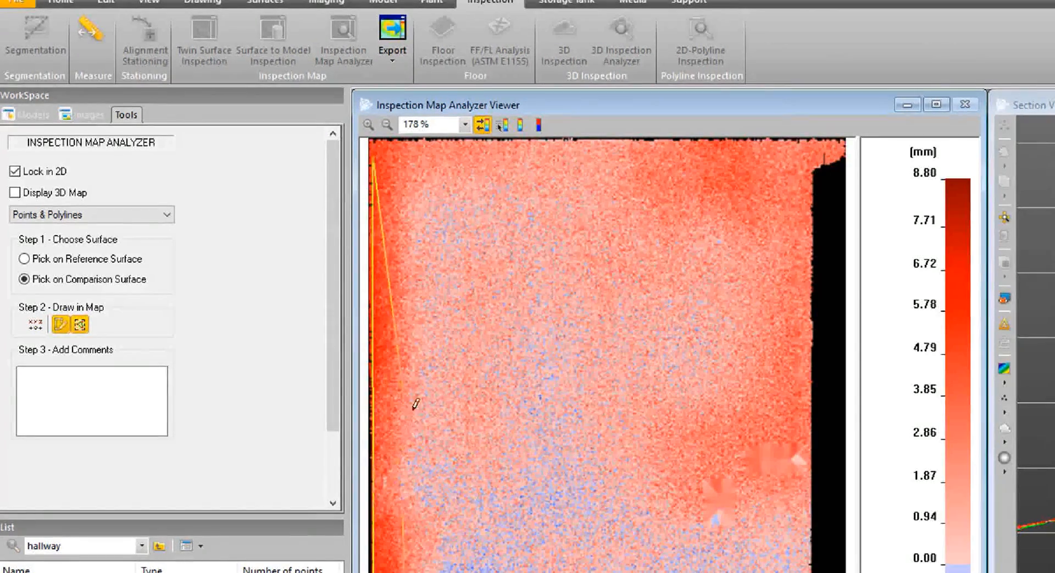
click(629, 188)
click(745, 221)
click(771, 267)
click(765, 375)
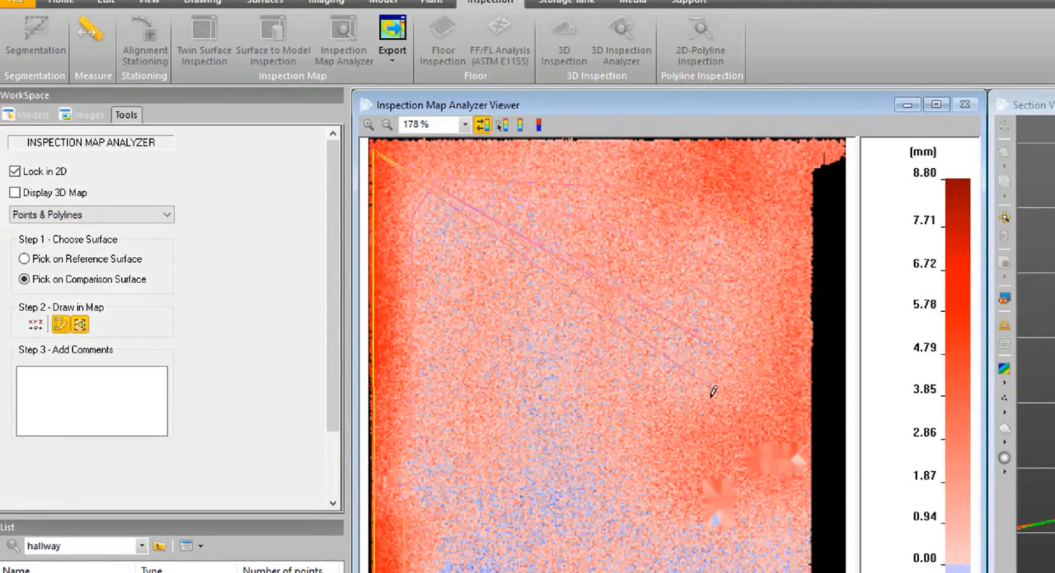
click(710, 395)
click(644, 398)
click(631, 473)
click(674, 526)
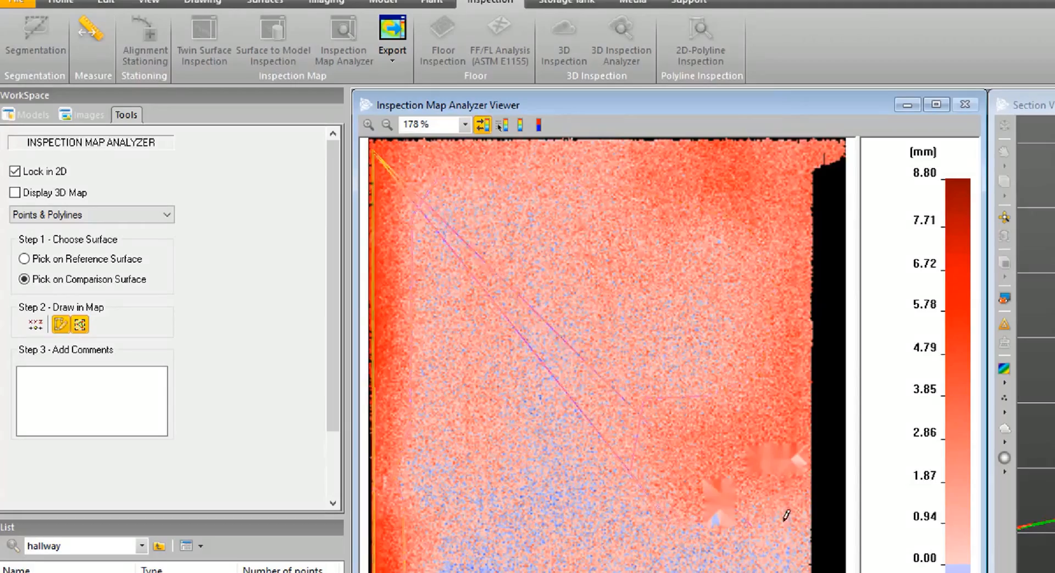
click(805, 518)
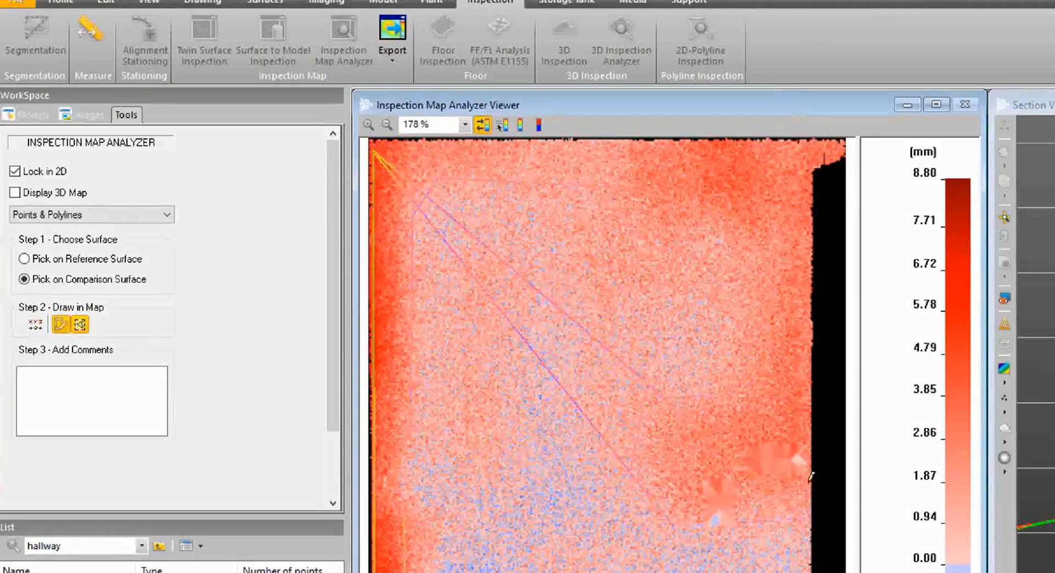
click(812, 143)
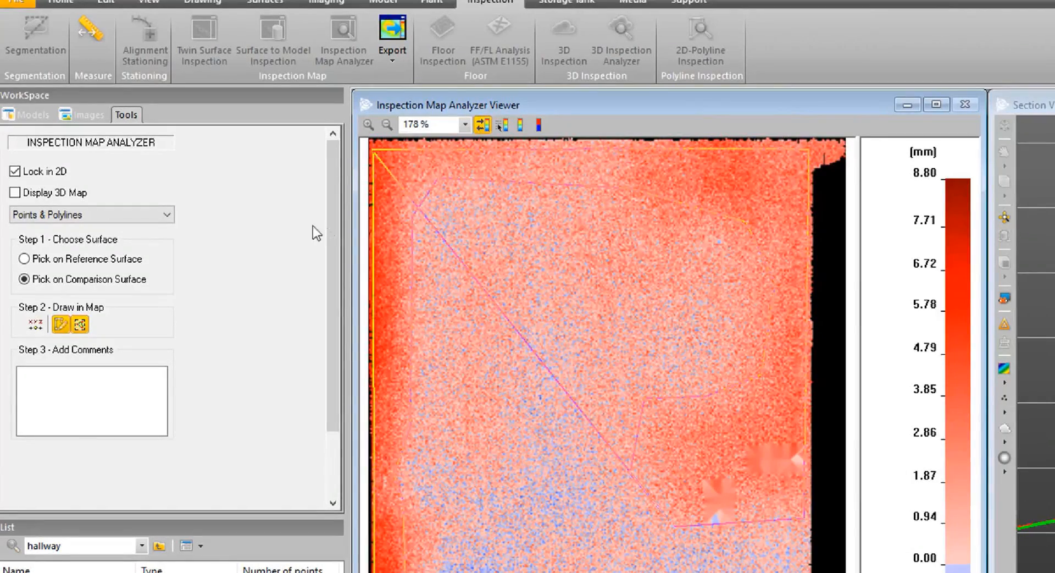
Create the drawn polyline and close the Inspection Map Analyzer.
scroll(169, 362, down, 3)
click(33, 477)
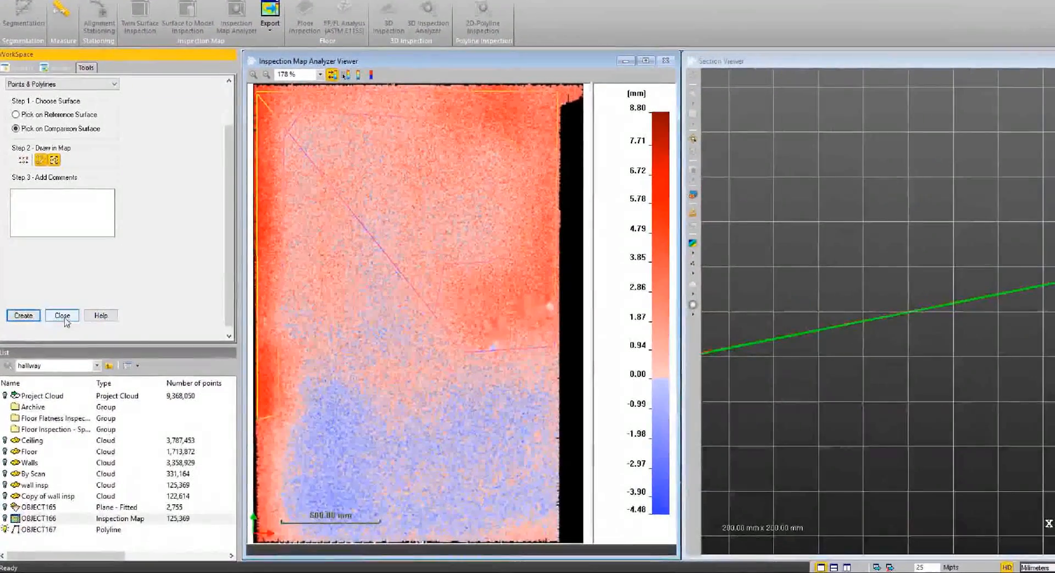
click(69, 350)
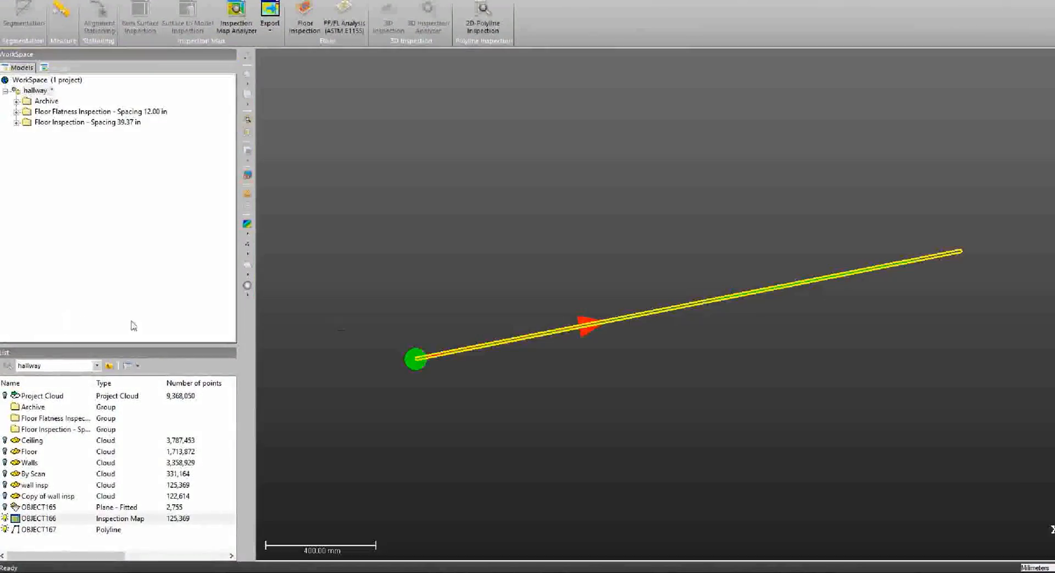
Hide the inspection map and display the wall insp cloud together with the new polyline.
drag(593, 385, 575, 314)
scroll(575, 314, down, 5)
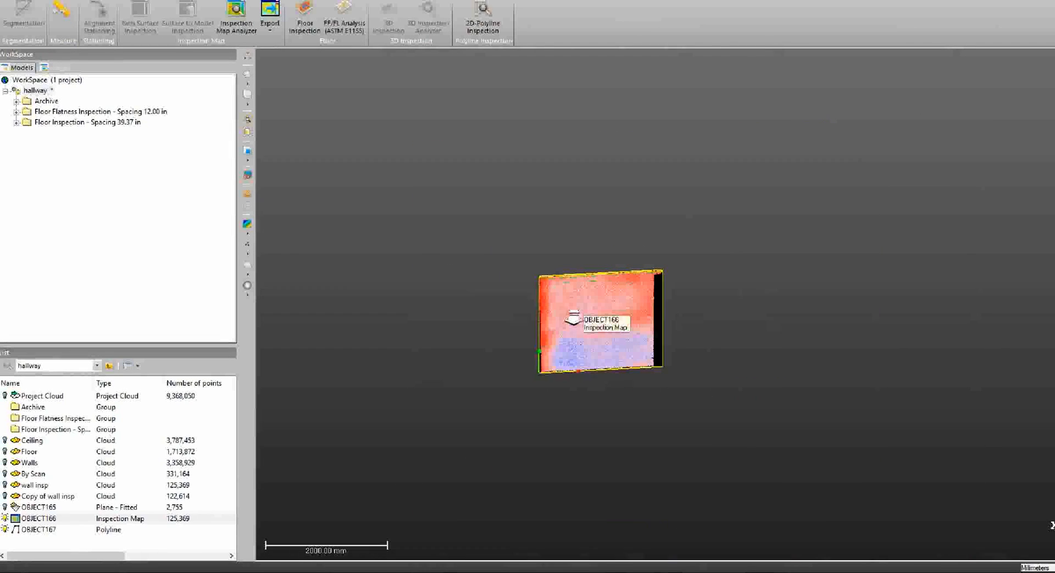
click(5, 519)
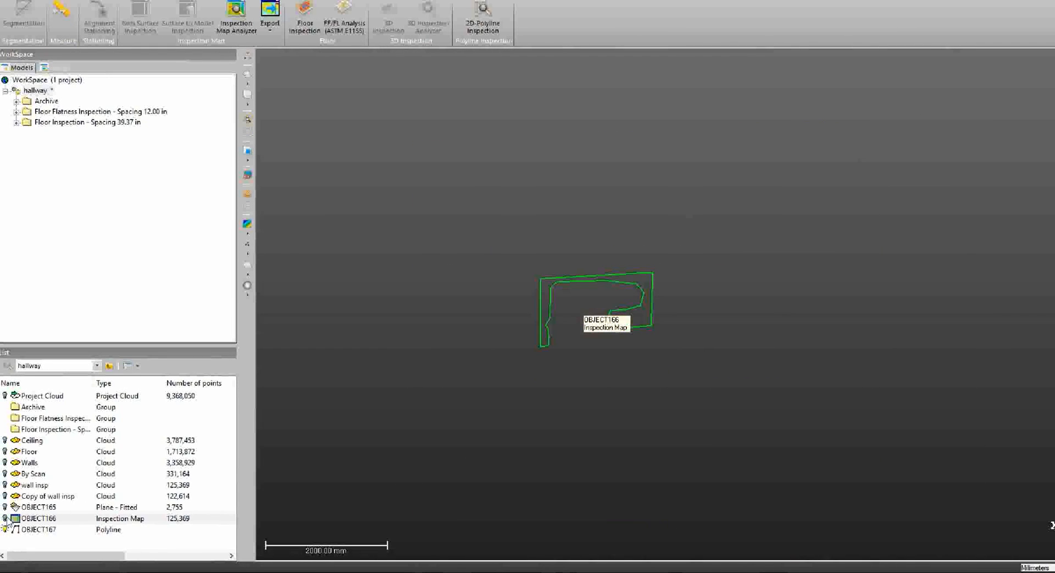
click(5, 485)
drag(608, 335, 608, 264)
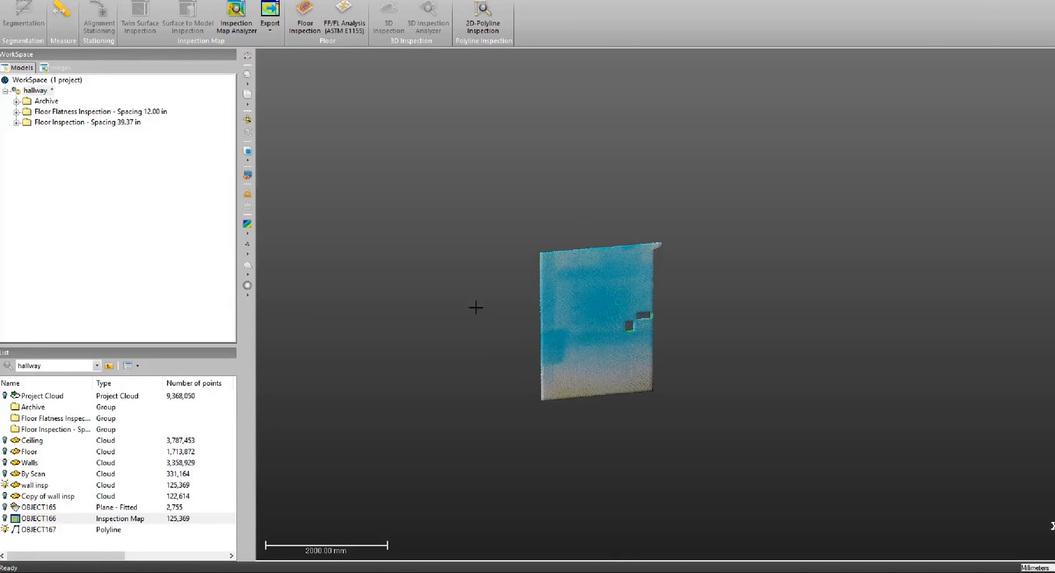
Change the point display size of the wall insp cloud and examine the polyline's outline on the wall.
click(247, 245)
click(265, 265)
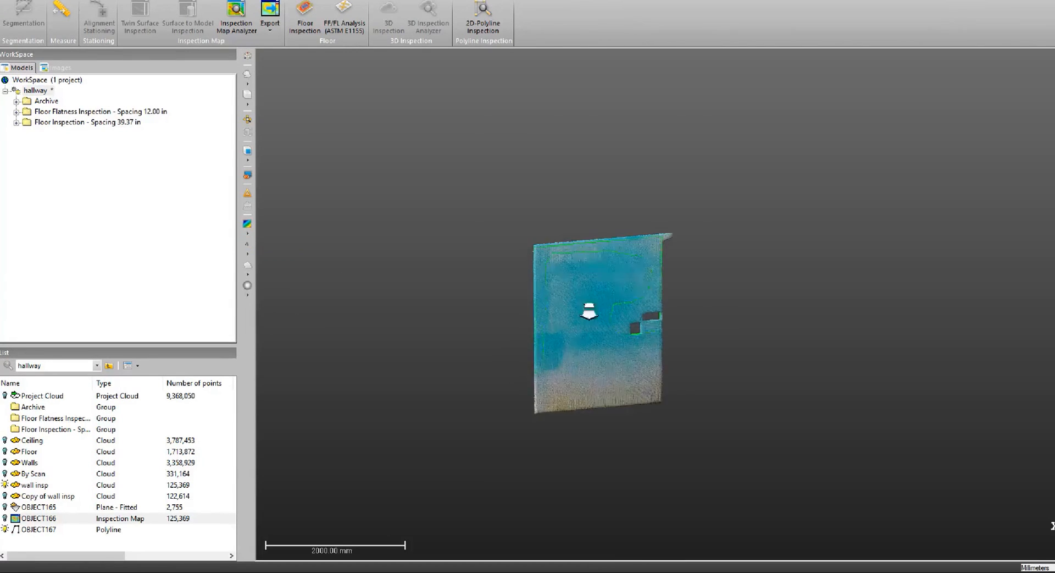
scroll(589, 311, up, 4)
drag(595, 311, 616, 273)
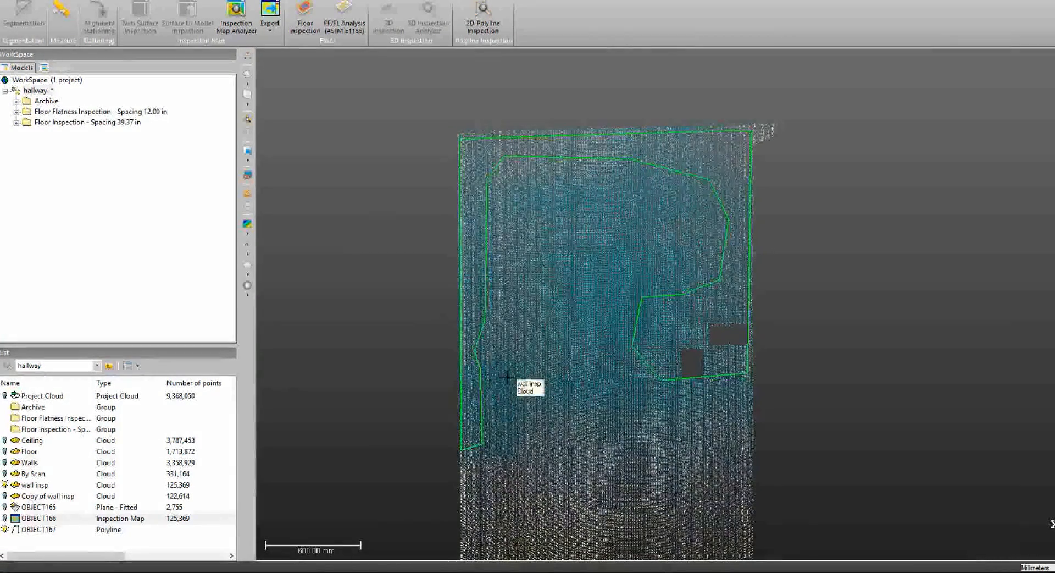
Display the Walls cloud to see the polyline in the context of the whole hallway.
click(5, 464)
drag(622, 221, 698, 246)
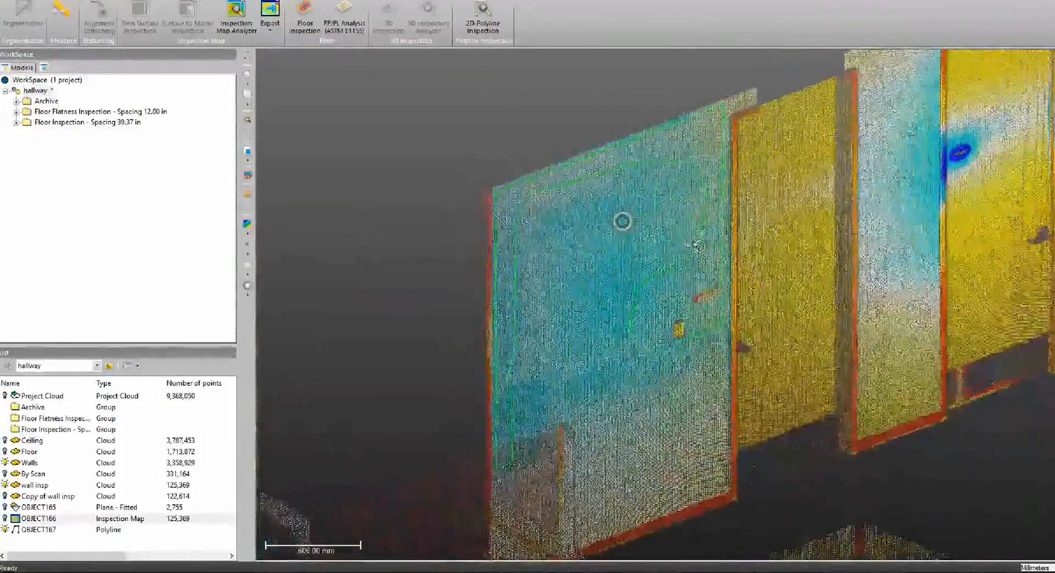
scroll(698, 245, down, 10)
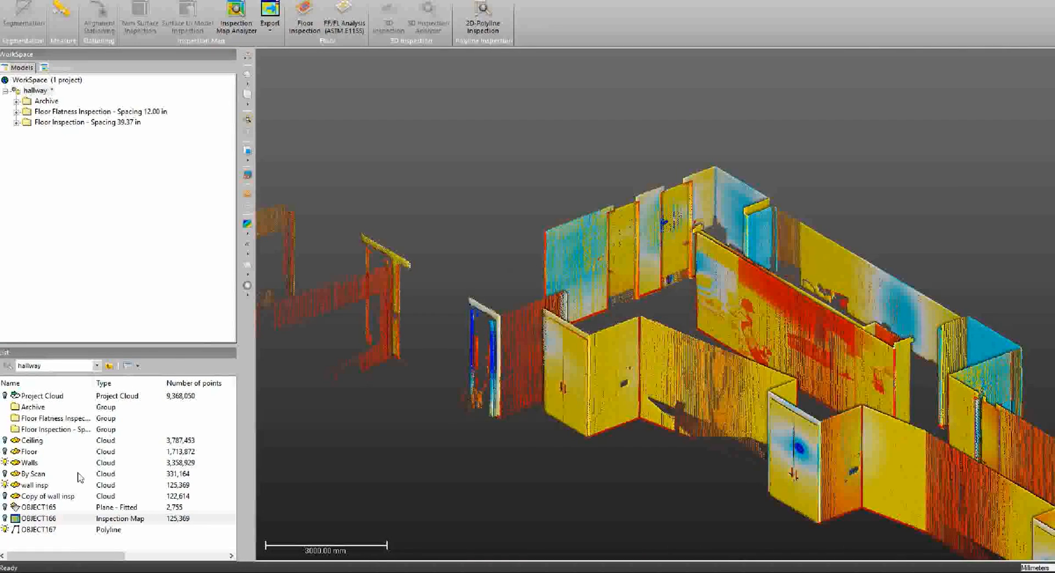
Select the new polyline and check the export options available for it, including Export Selection.
click(35, 529)
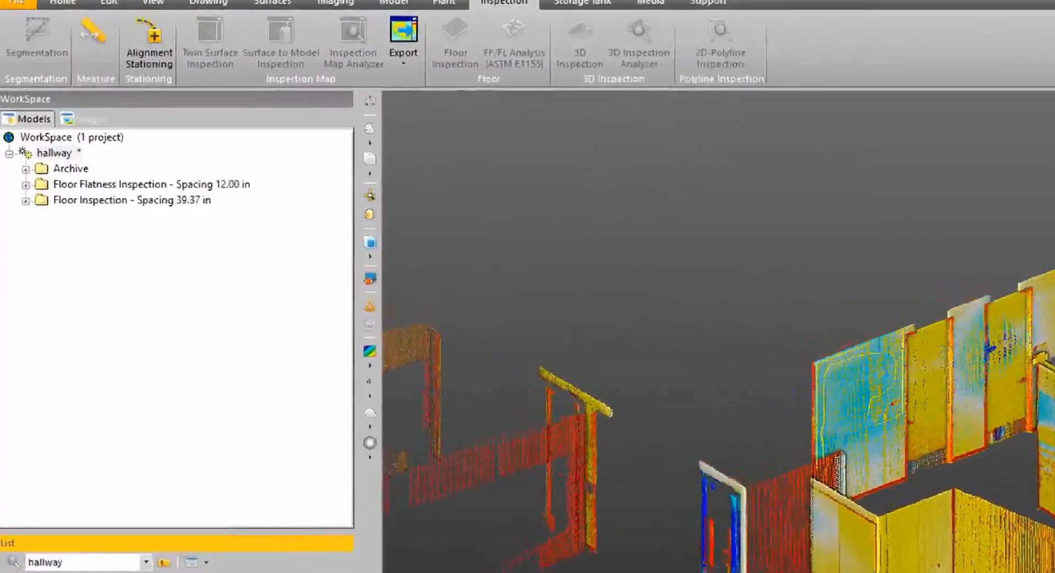
click(70, 12)
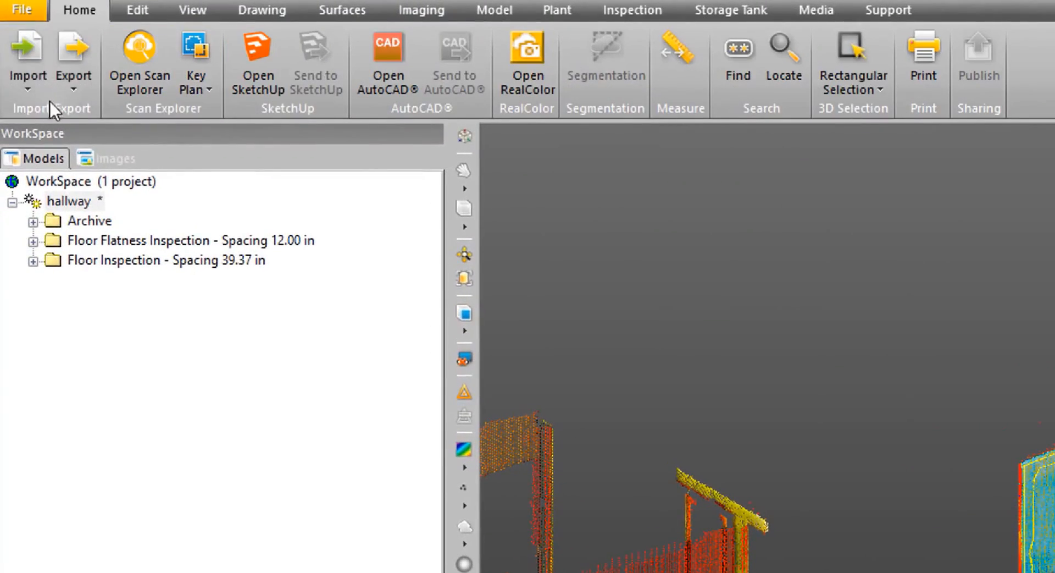
click(71, 86)
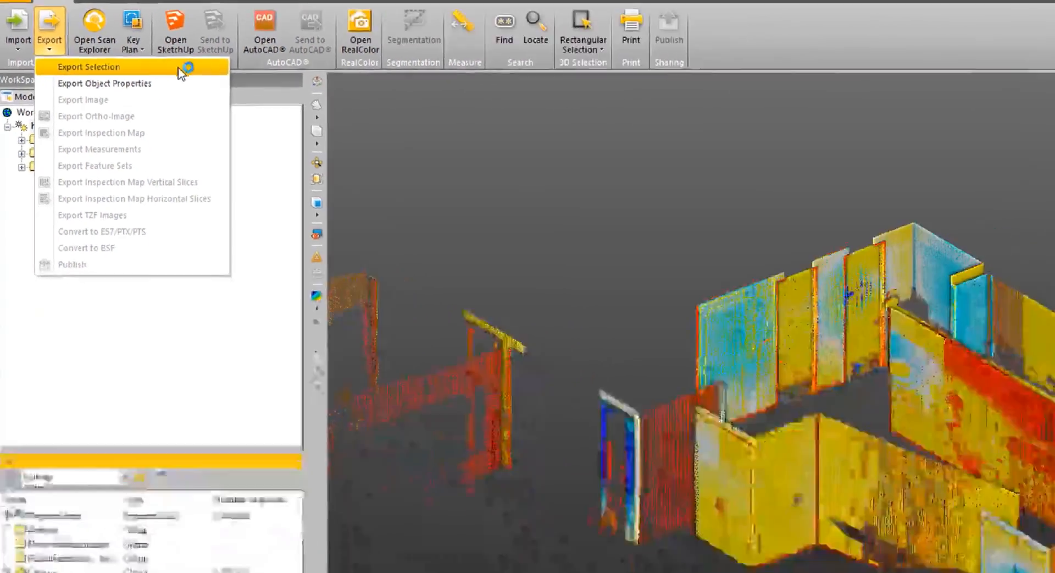
click(790, 168)
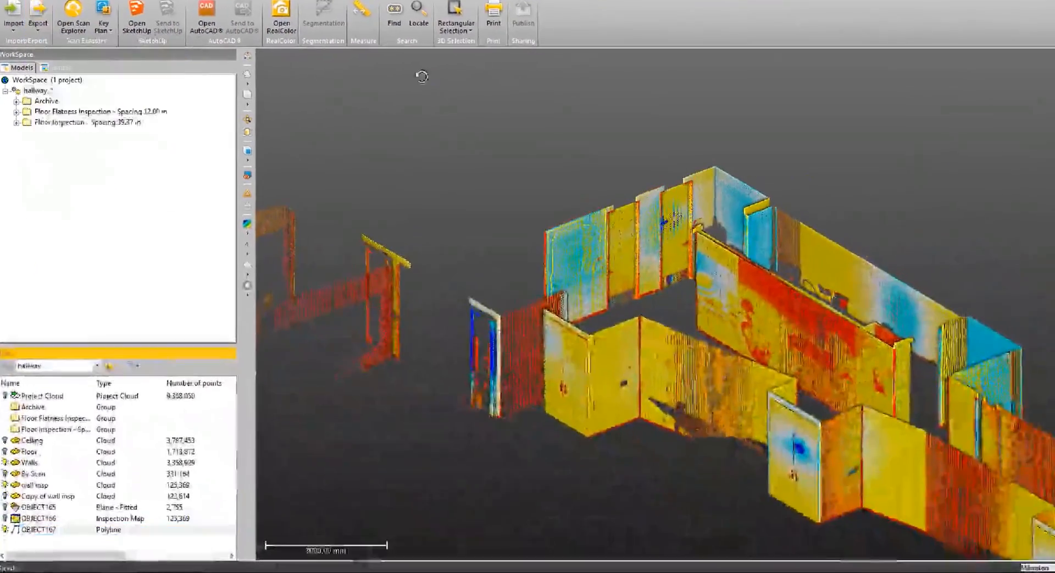
Hide the polyline and the wall clouds, and display only the inspection map.
click(8, 519)
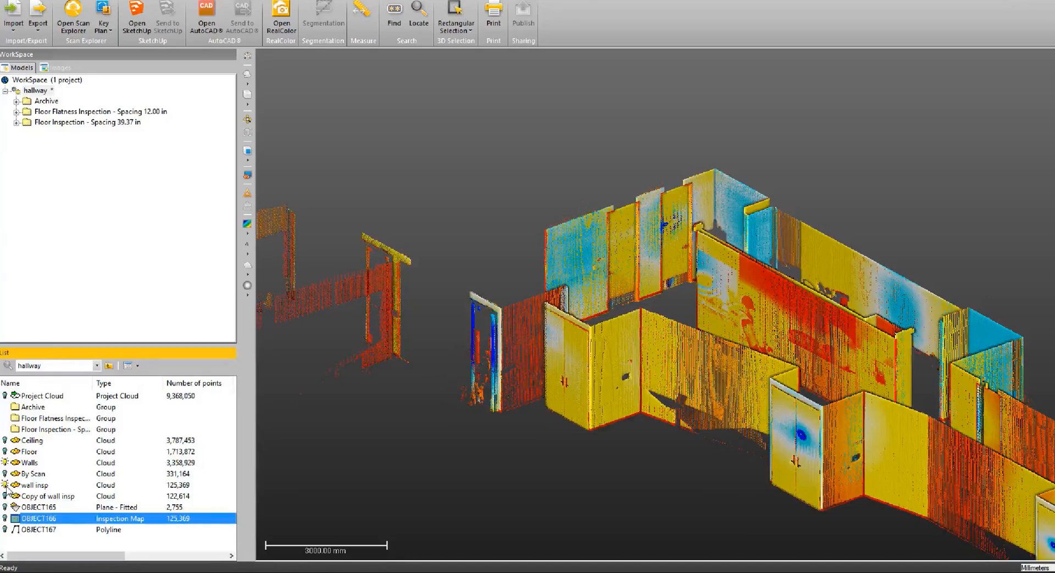
click(4, 462)
click(5, 518)
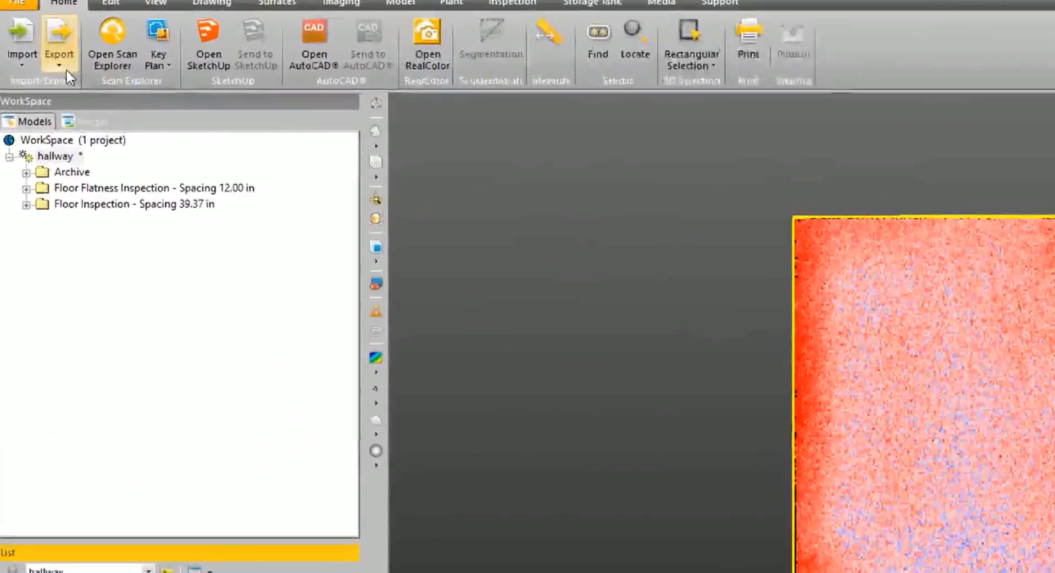
Open Export Inspection Map for the displayed map with Tag Image File Format as the file type, and cancel it.
click(40, 30)
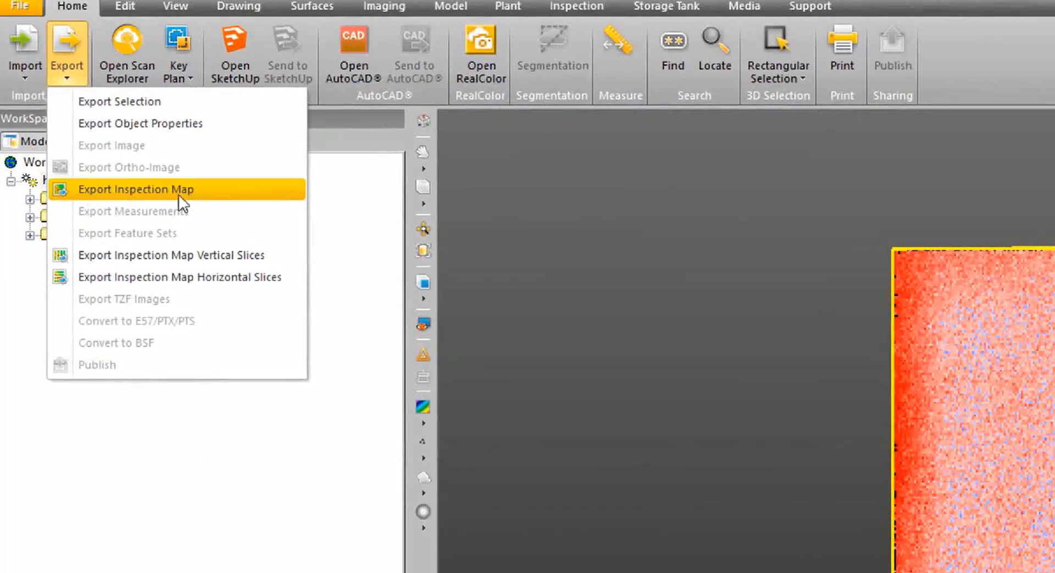
click(246, 188)
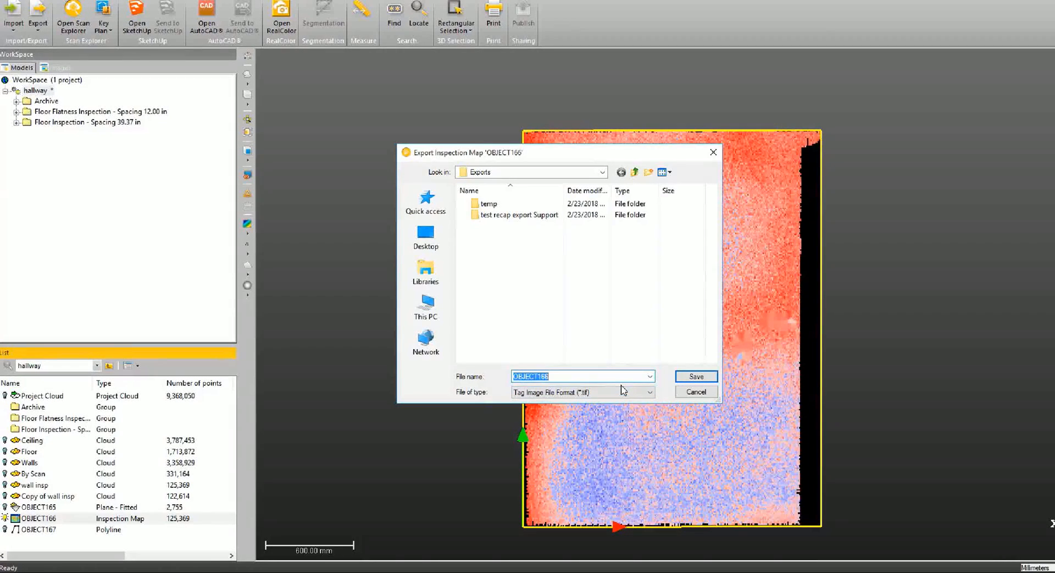
click(698, 394)
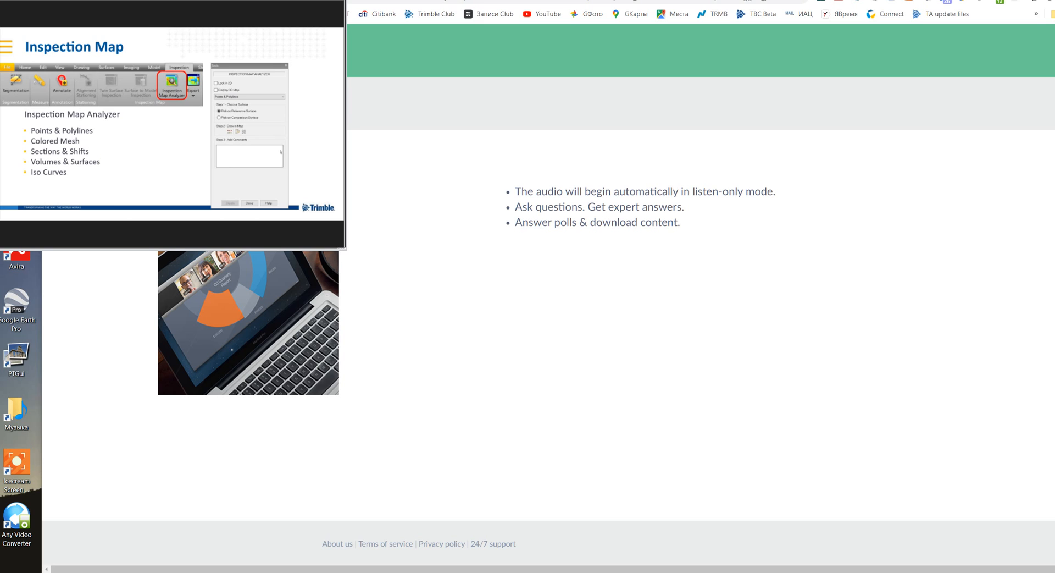
drag(346, 138, 1054, 137)
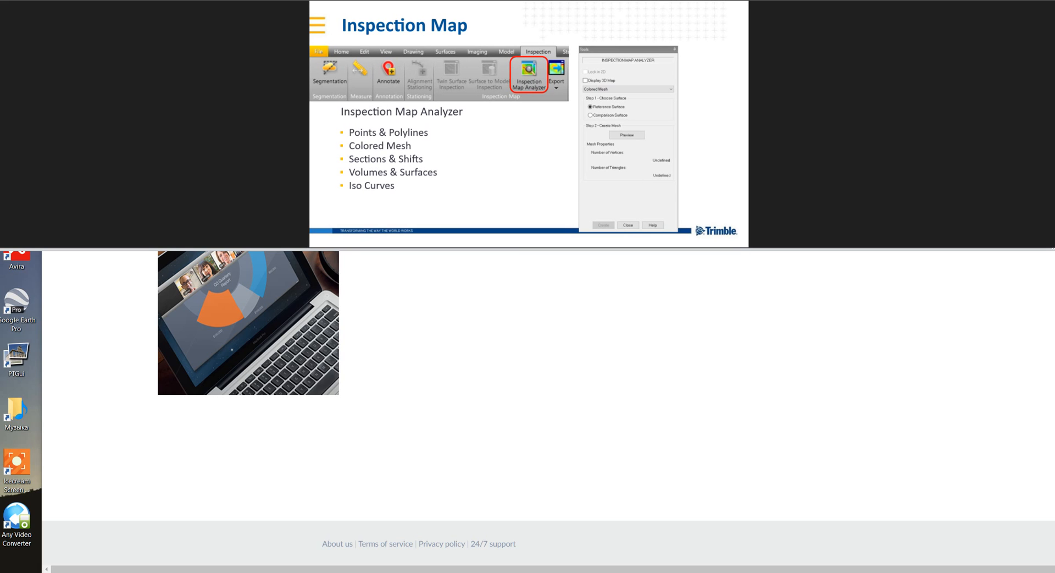
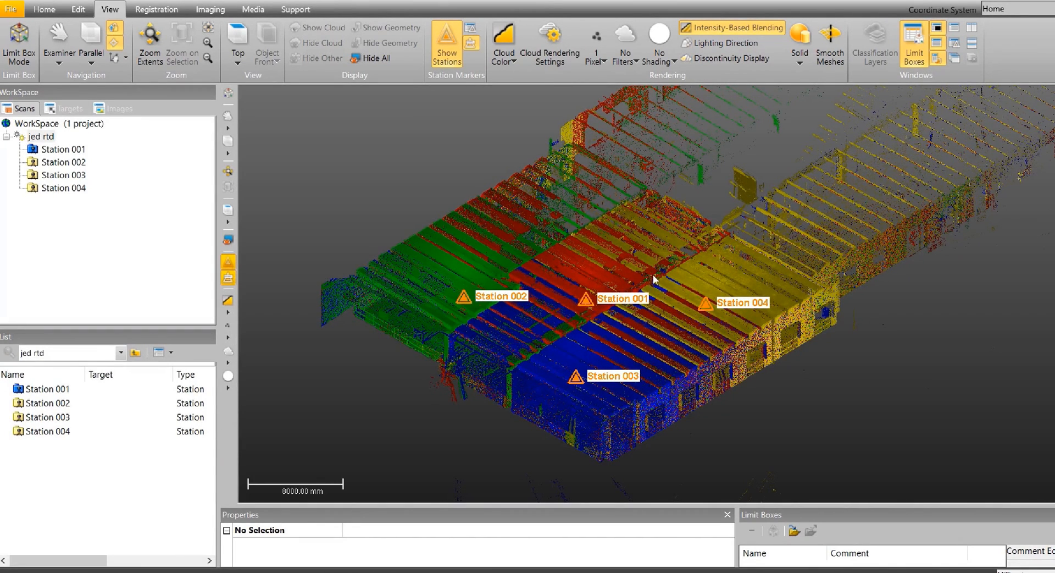
Open the Orientation tool for the jed rtd project to reorient its home frame.
mouse_move(652, 276)
mouse_down()
mouse_move(765, 306)
mouse_move(752, 349)
mouse_up()
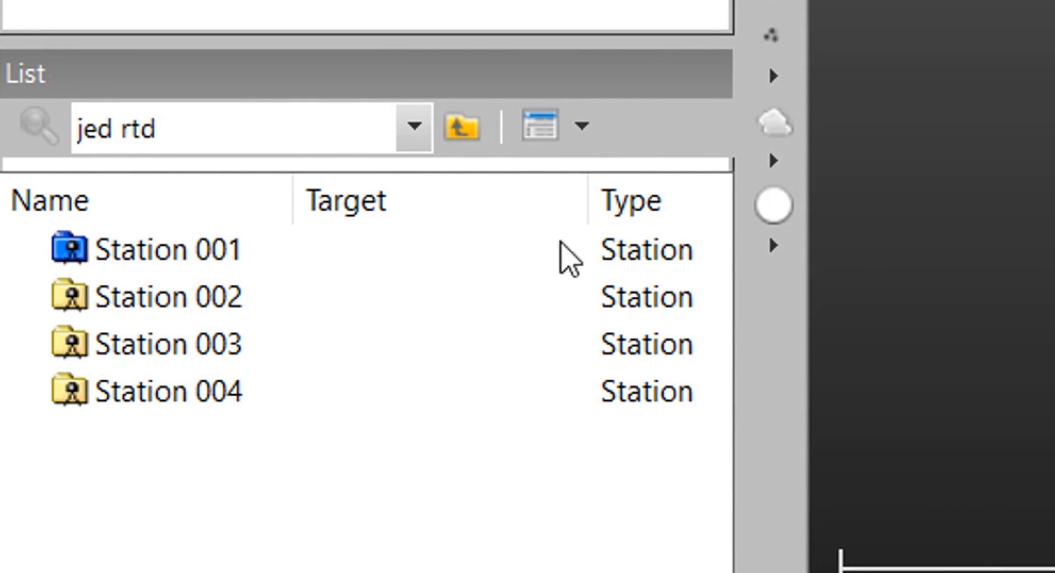
mouse_move(516, 243)
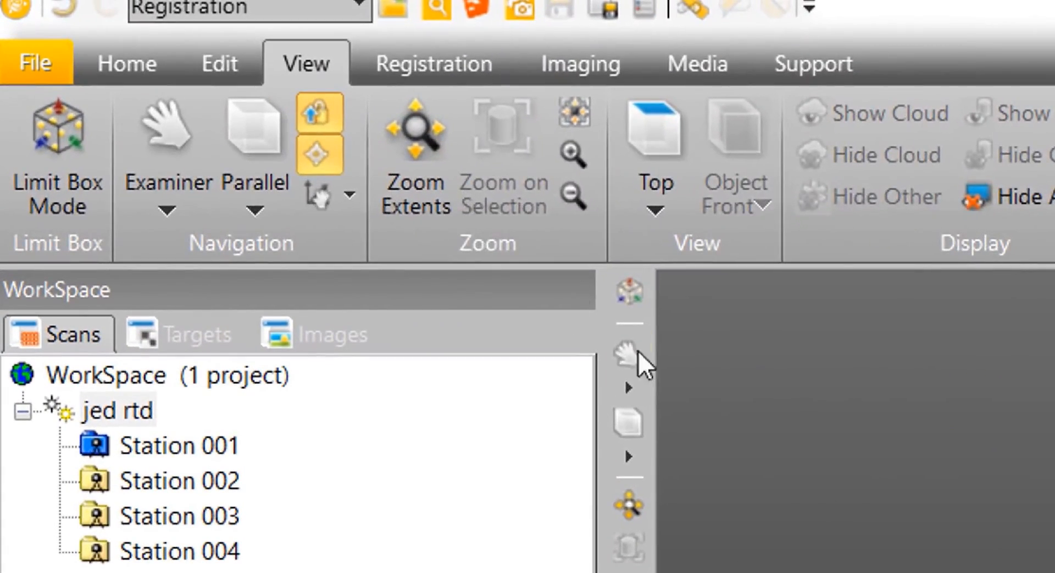
click(441, 68)
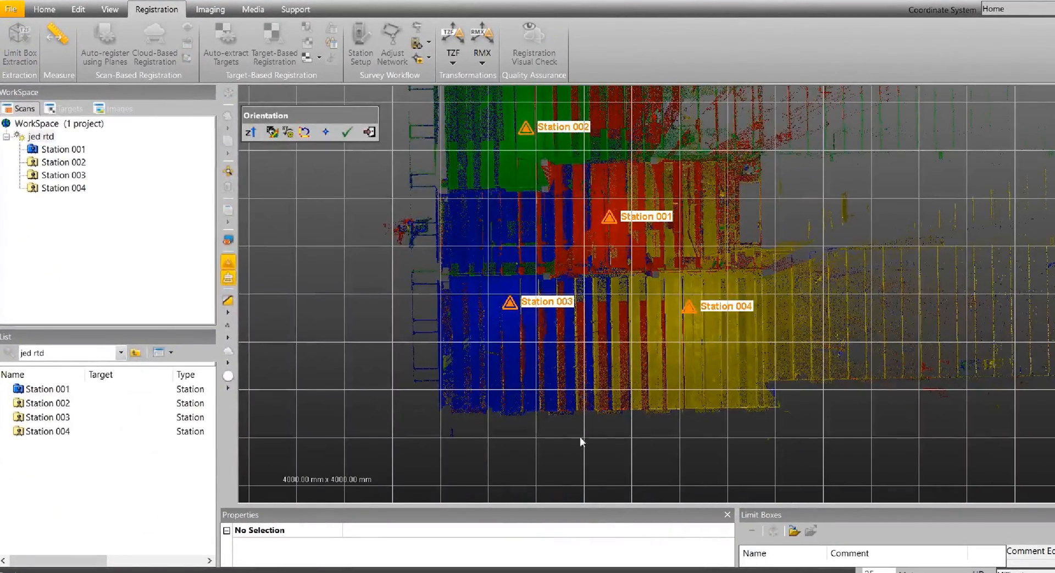
middle_drag(853, 392, 701, 406)
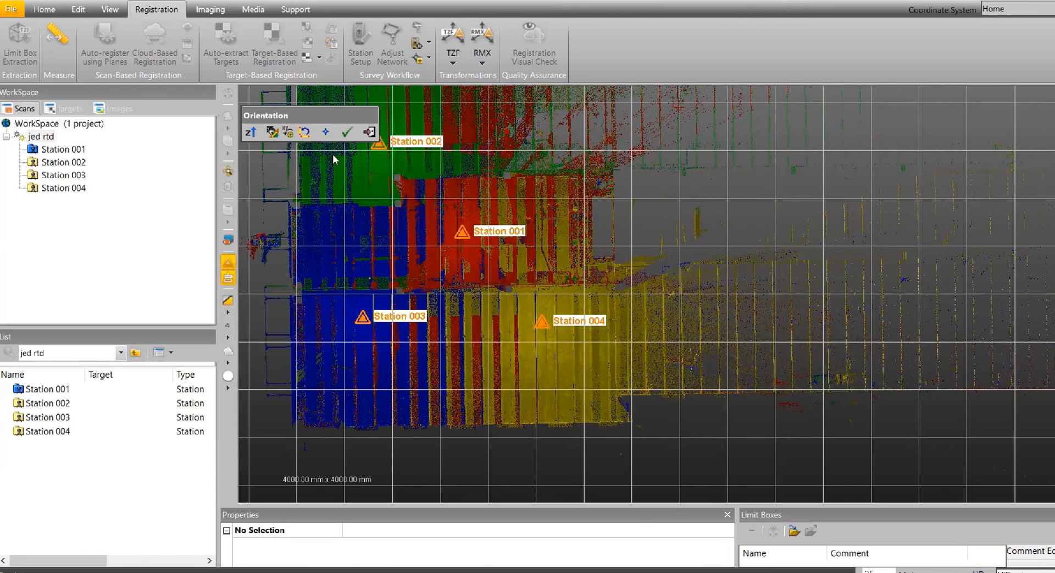
Define a horizontal axis by picking two points along the straight outer wall of the long wing beside Station 004.
click(272, 137)
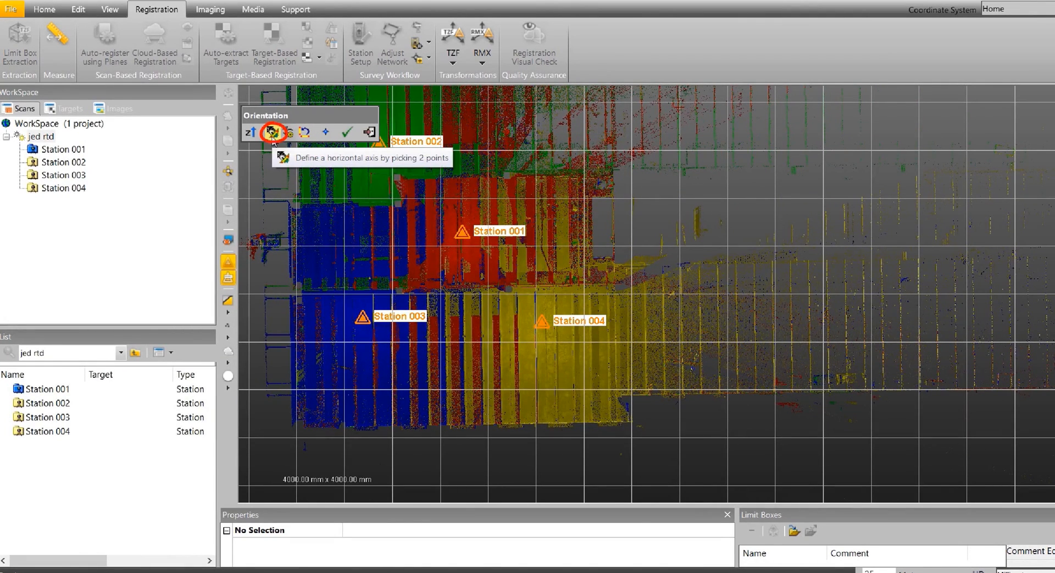
click(273, 133)
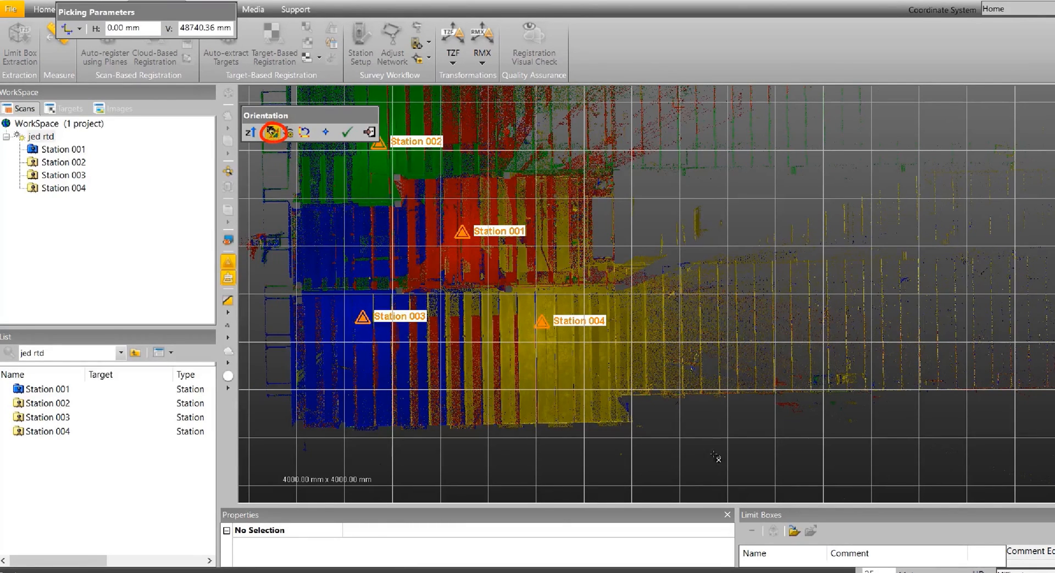
scroll(657, 396, up, 5)
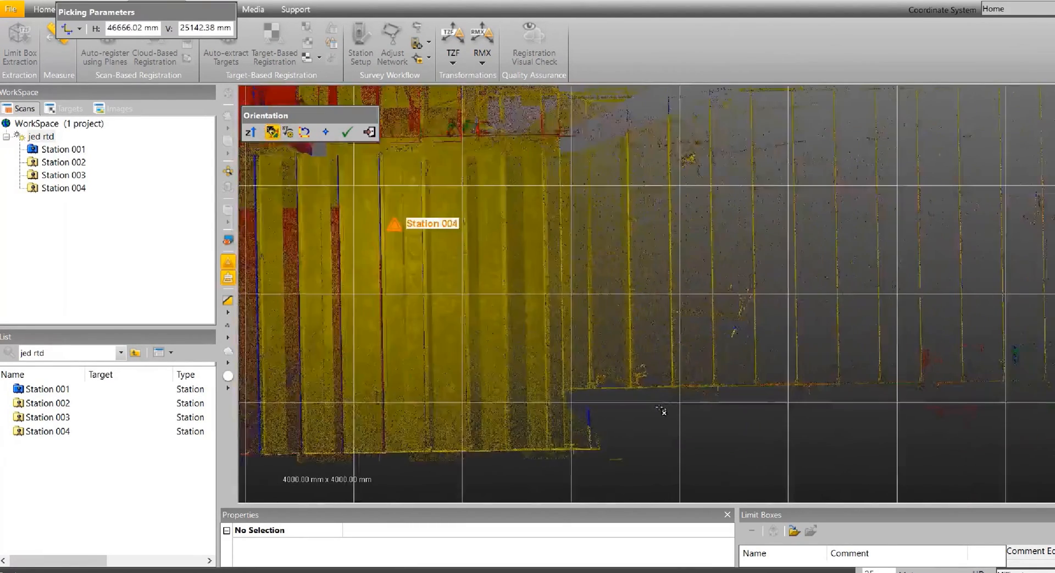
scroll(578, 388, up, 2)
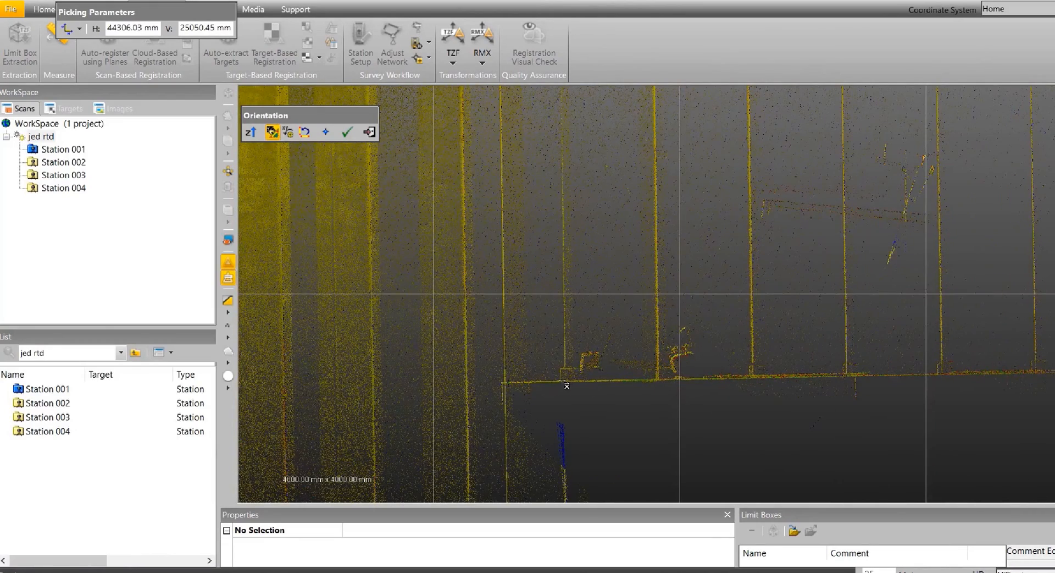
click(561, 382)
scroll(939, 381, down, 5)
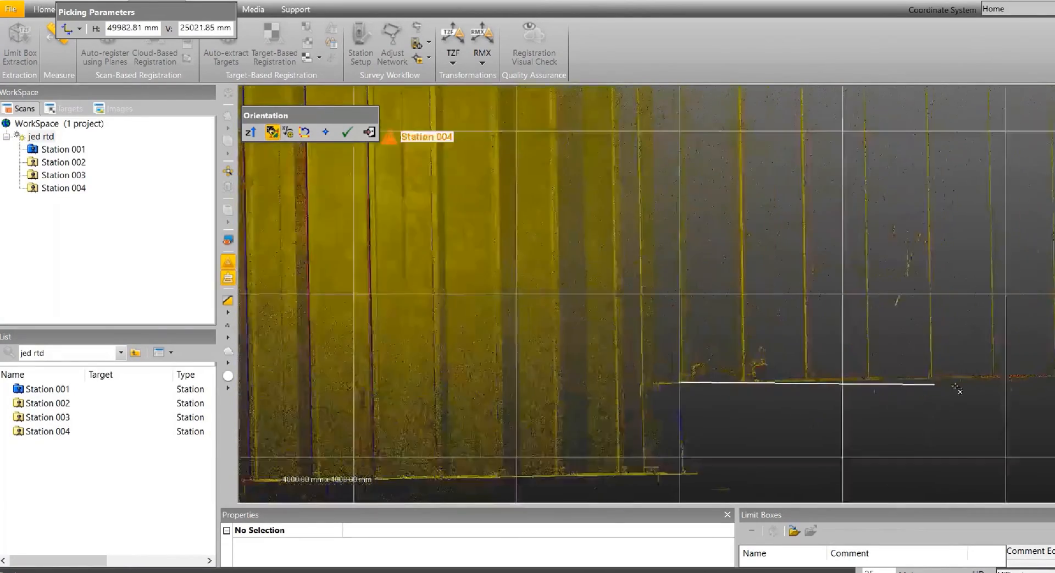
middle_drag(998, 358, 602, 349)
scroll(937, 380, up, 5)
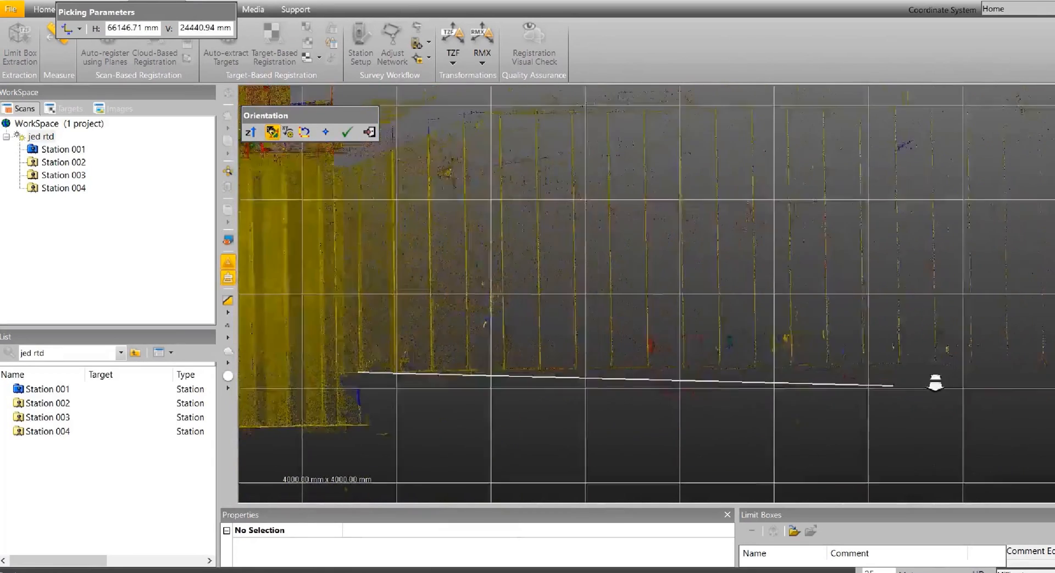
scroll(568, 356, down, 2)
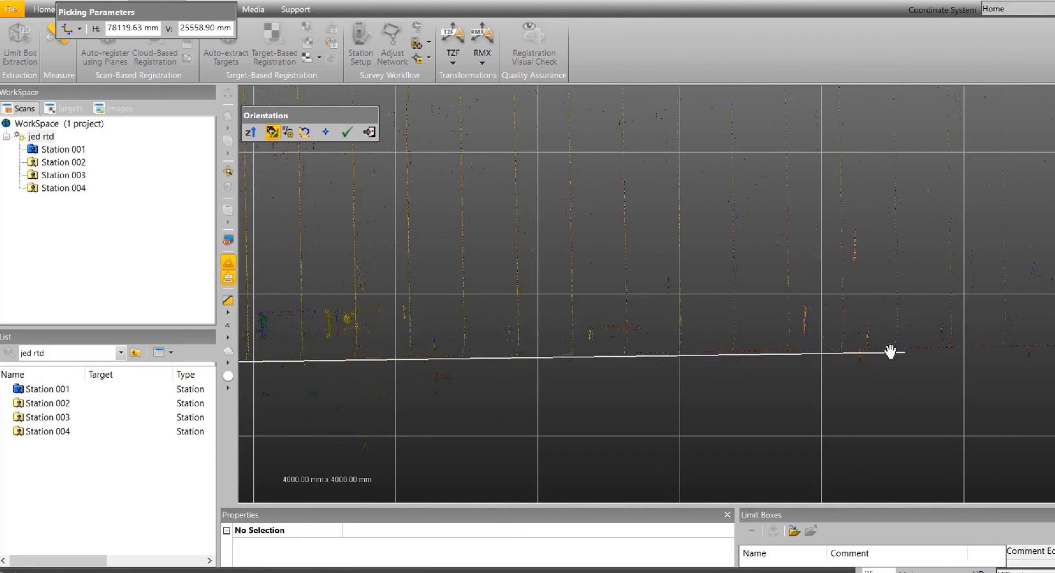
scroll(878, 350, up, 5)
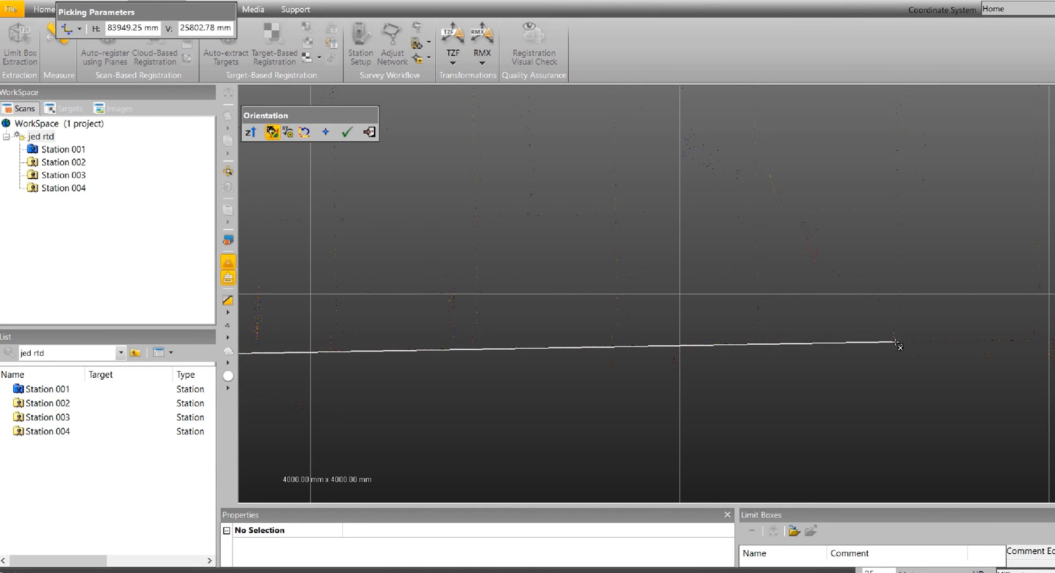
click(896, 342)
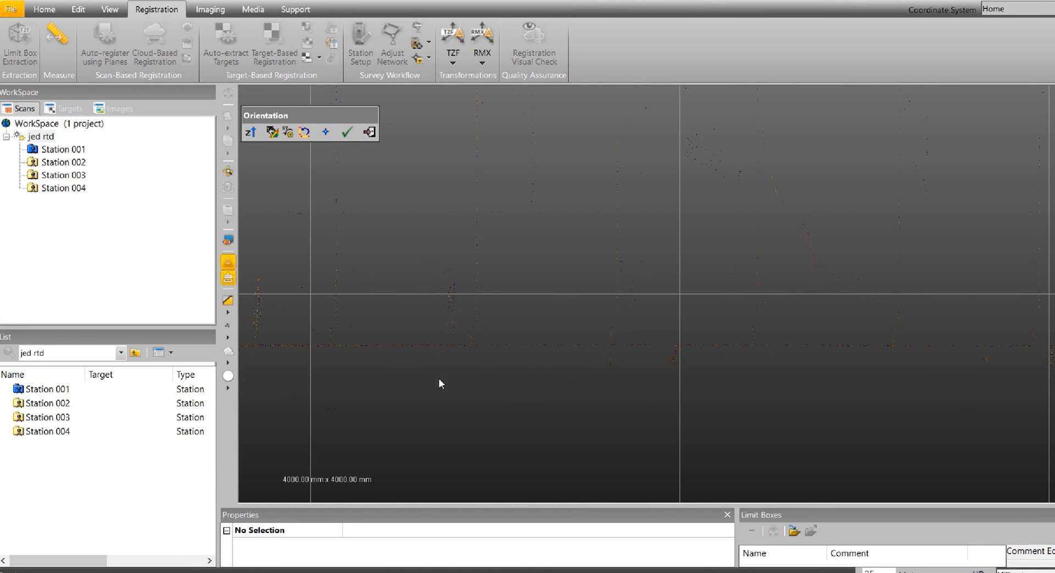
Check the realigned scans against the grid and apply the transformation to the home frame, accepting the change to all project coordinates.
middle_drag(469, 388, 518, 337)
scroll(502, 389, down, 5)
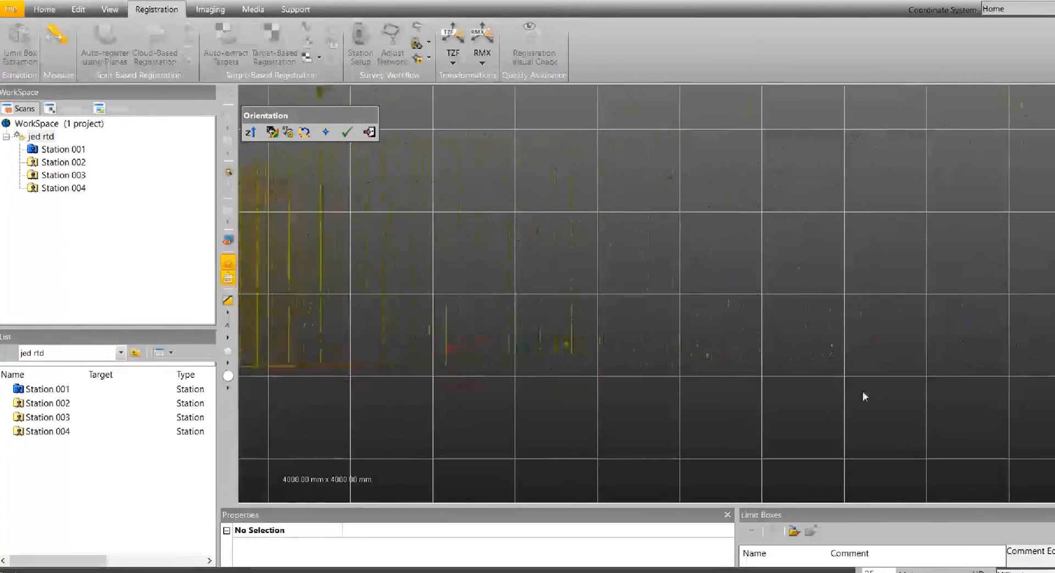
scroll(497, 396, down, 2)
middle_drag(496, 399, 897, 395)
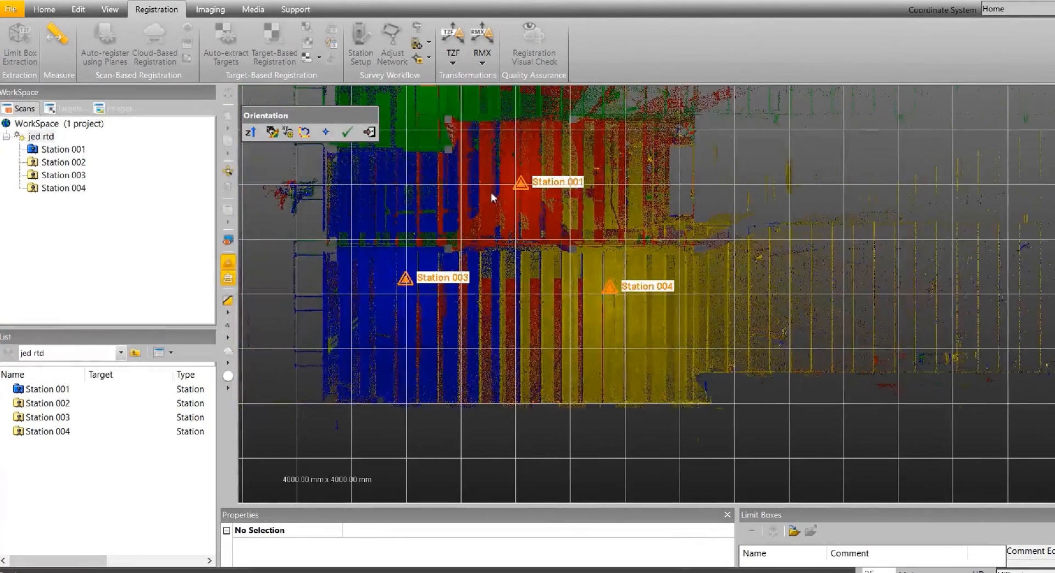
click(347, 132)
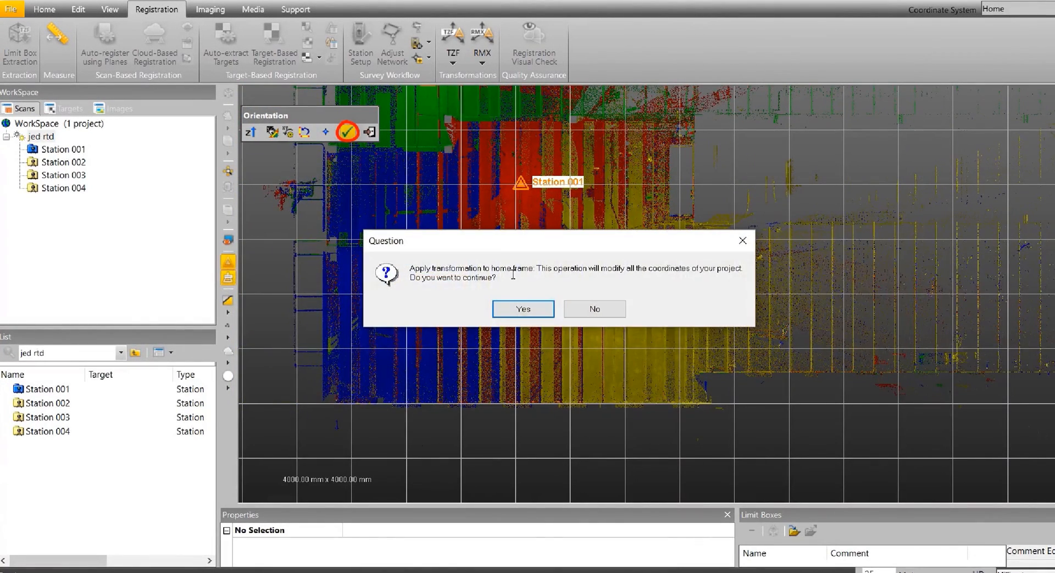
click(525, 309)
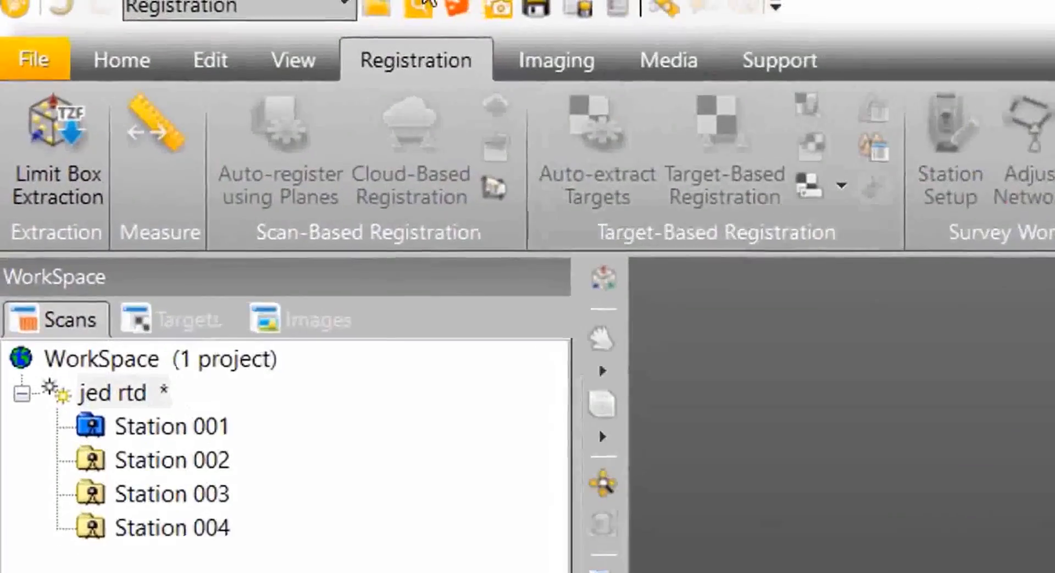
Switch to Production mode and display the Project Cloud of the jed rtd project.
click(344, 4)
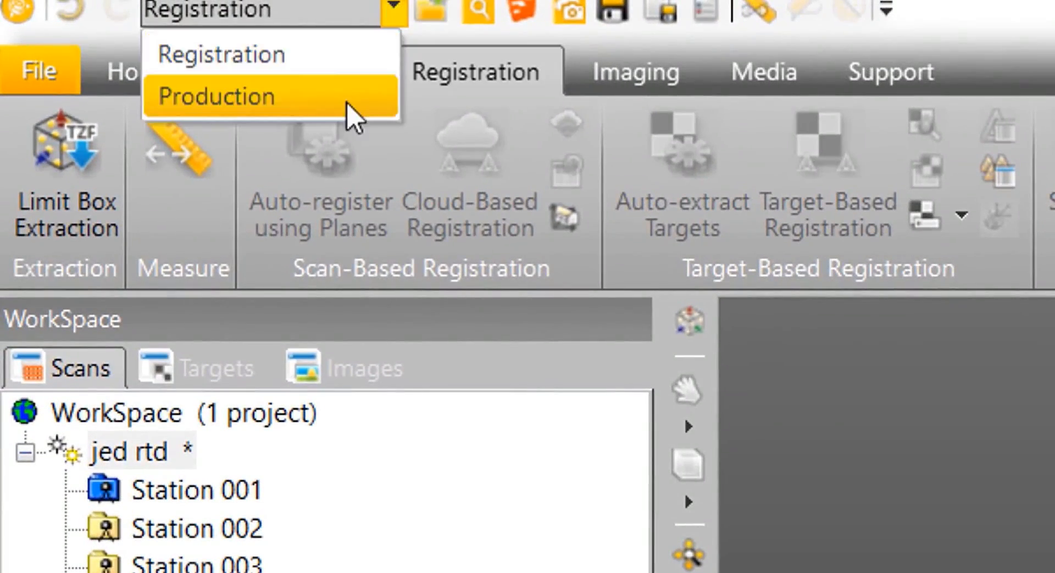
click(349, 106)
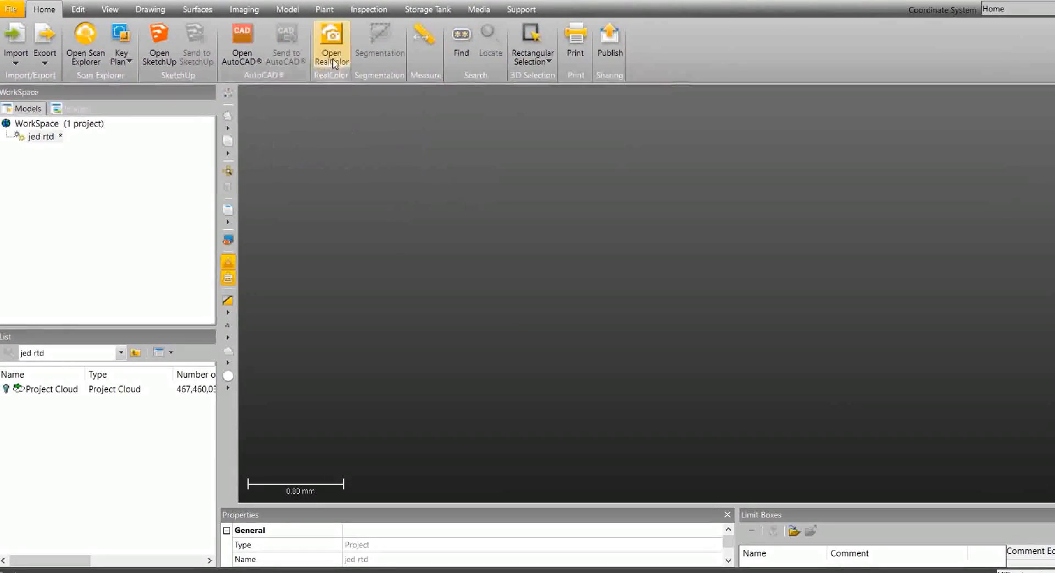
click(6, 388)
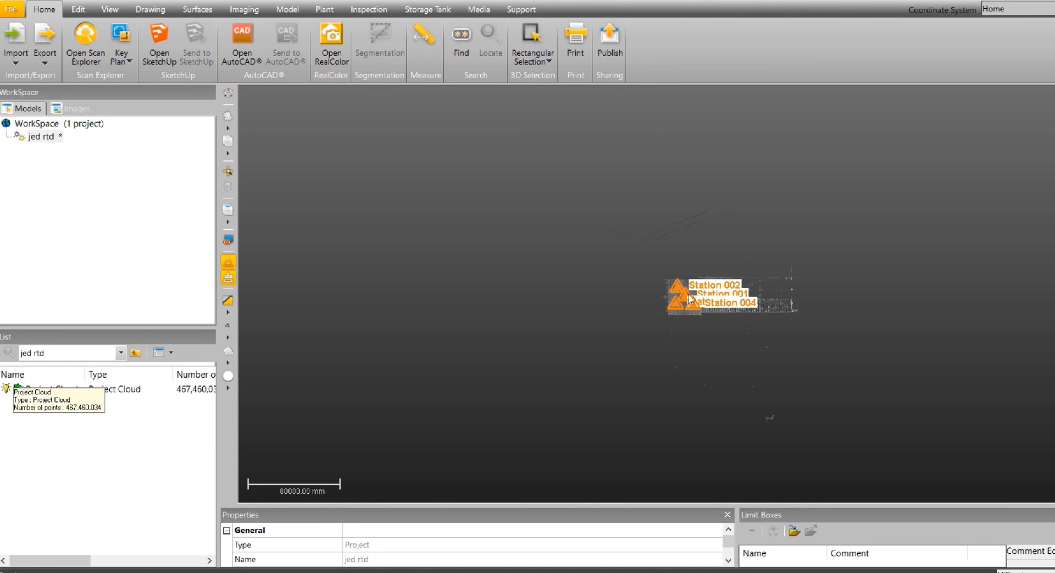
scroll(690, 299, up, 8)
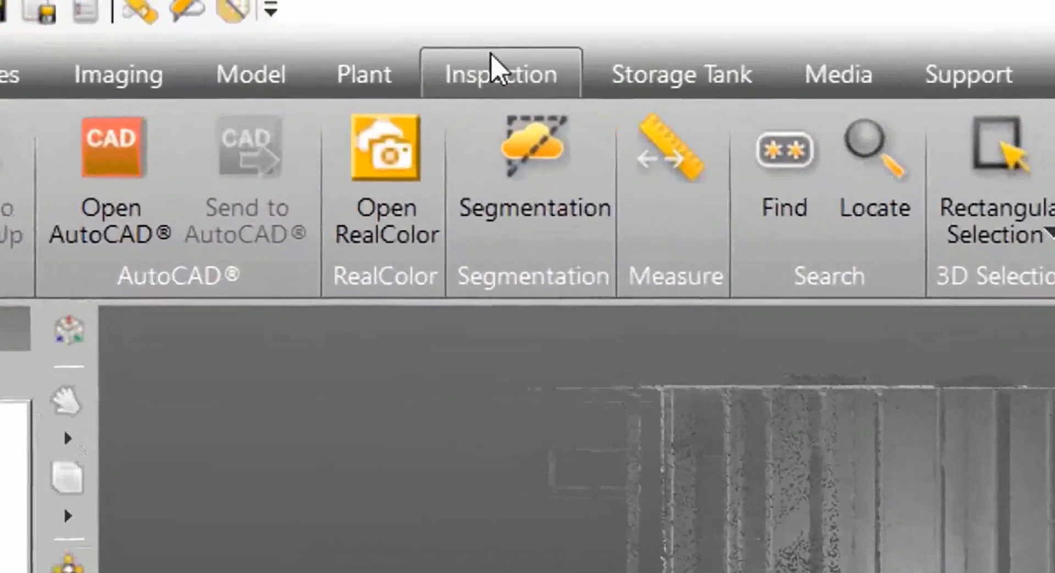
Start an FF/FL Analysis (ASTM E1155) on the Project Cloud and segment it to keep only the rectangular area around Stations 001 and 003.
click(366, 8)
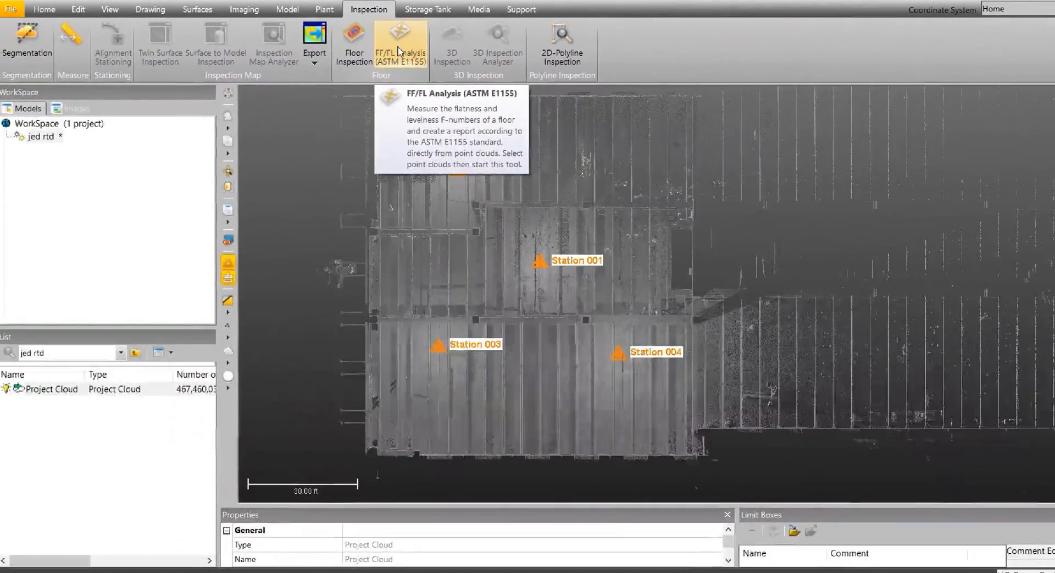
click(399, 52)
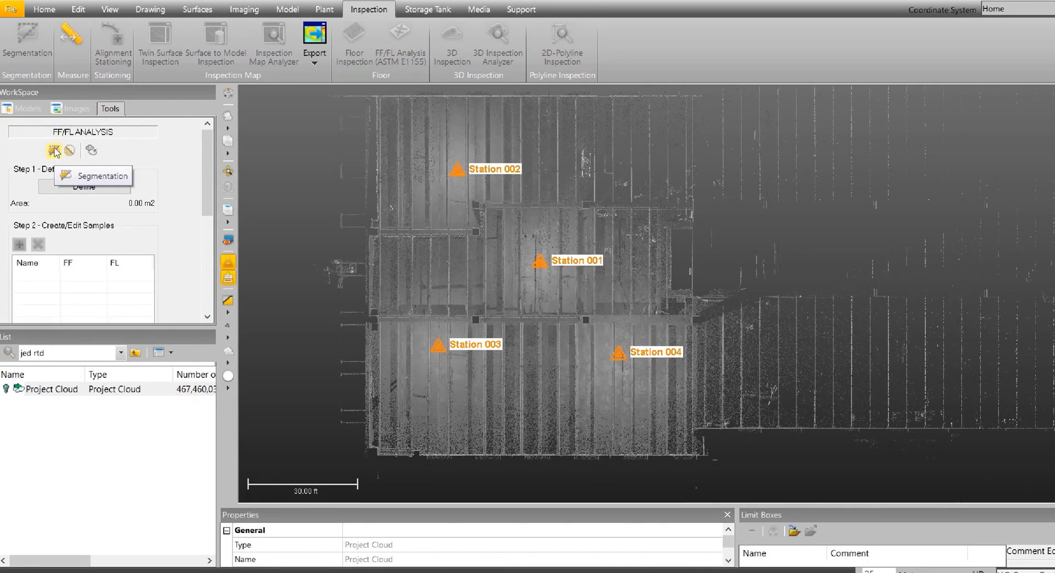
click(54, 150)
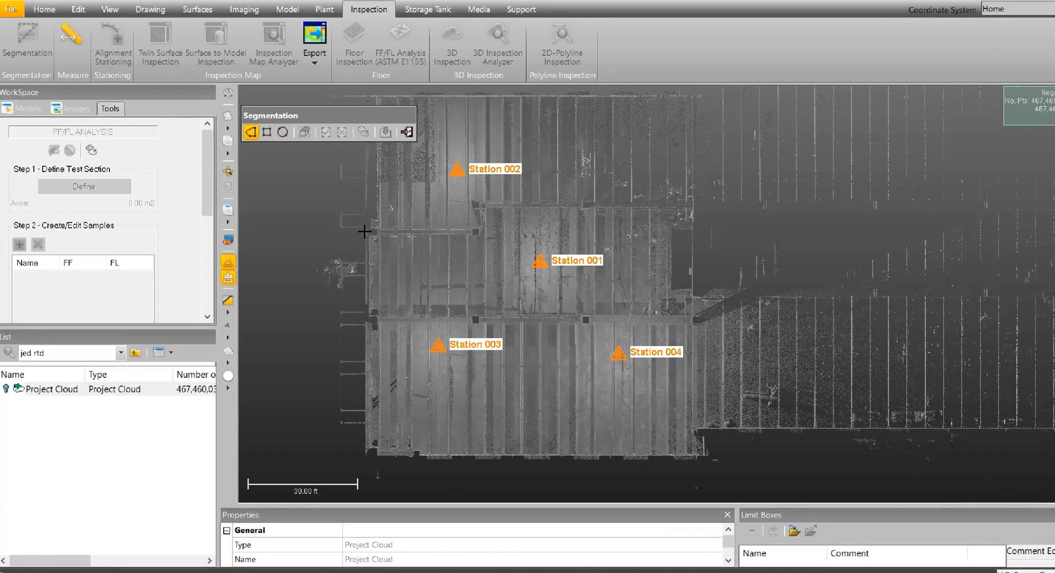
click(366, 232)
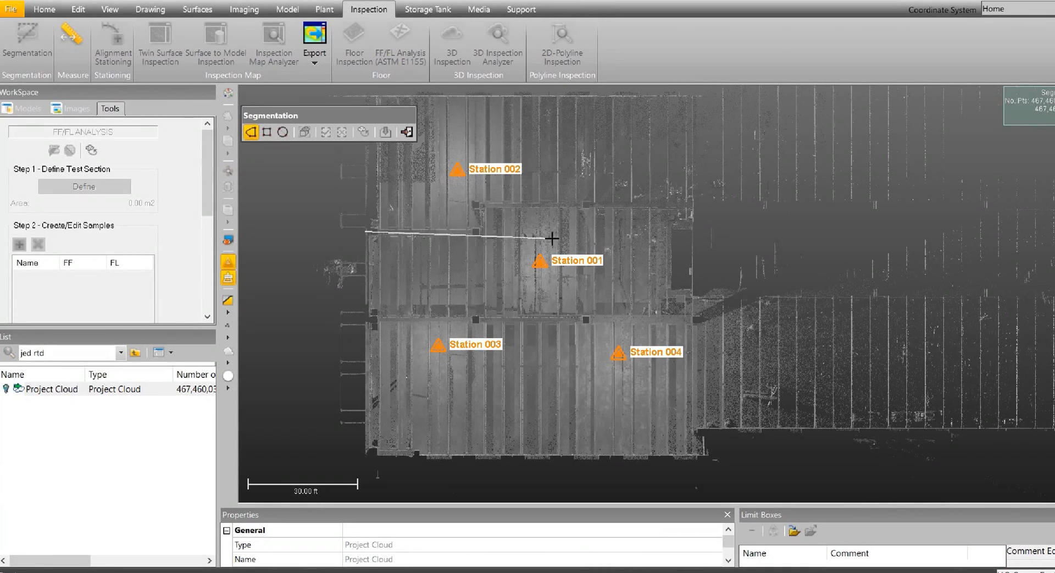
click(587, 231)
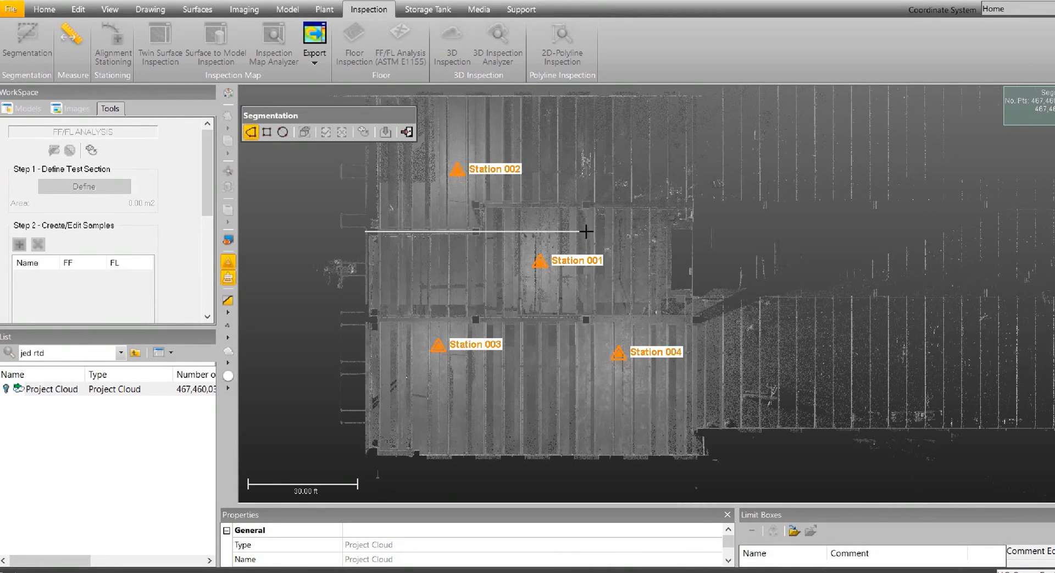
click(587, 457)
double_click(363, 453)
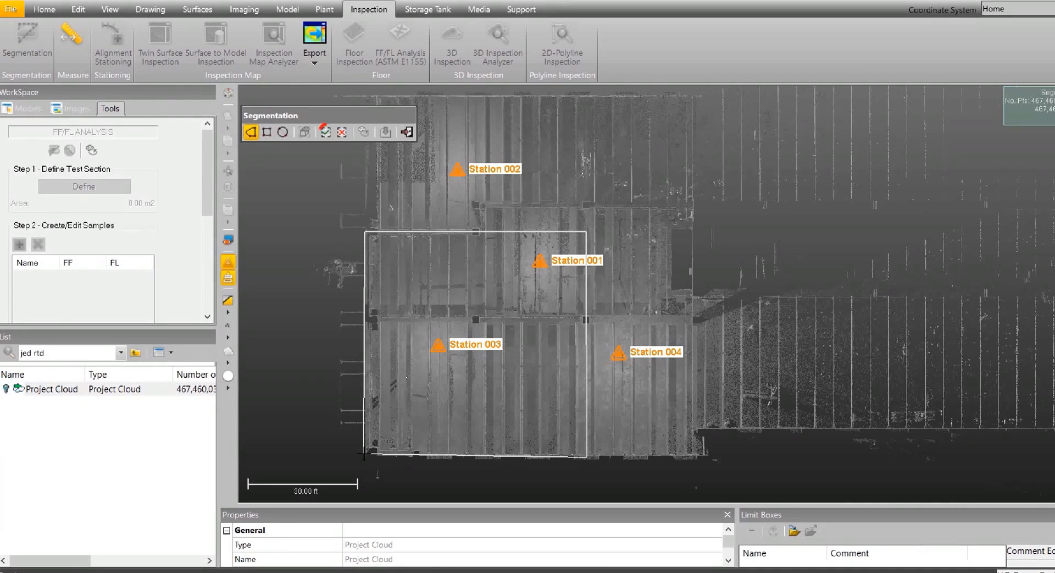
click(325, 132)
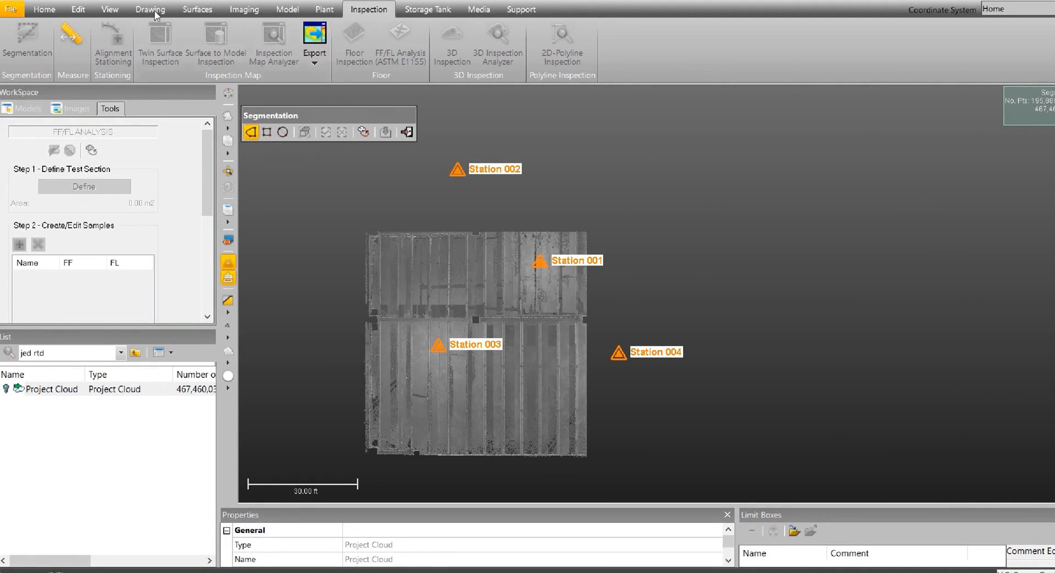
From the left view, fence and remove all points above the thin floor strip, and finish the segmentation.
click(110, 13)
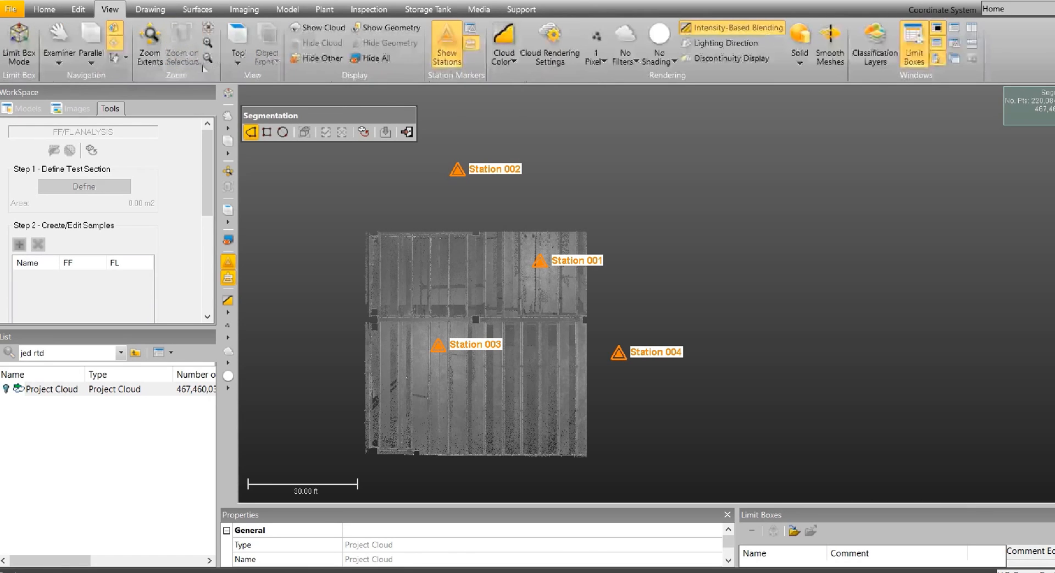
click(237, 55)
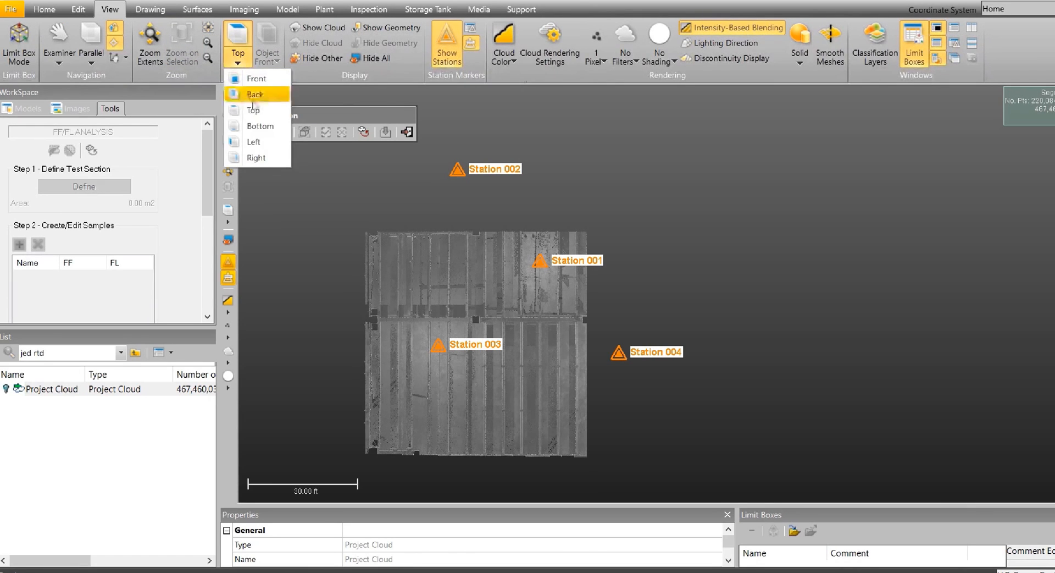
click(254, 142)
scroll(758, 307, up, 5)
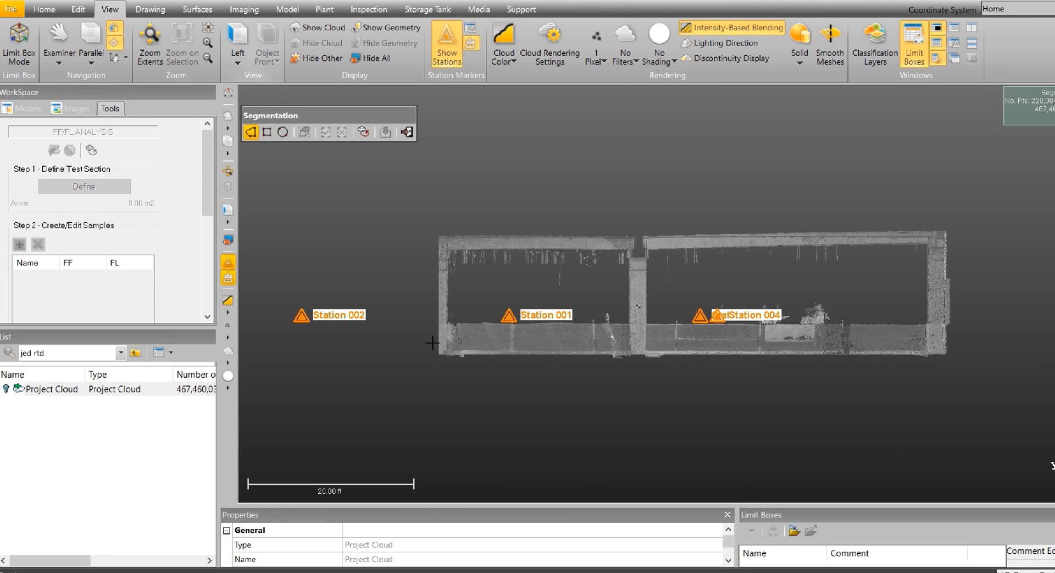
click(432, 342)
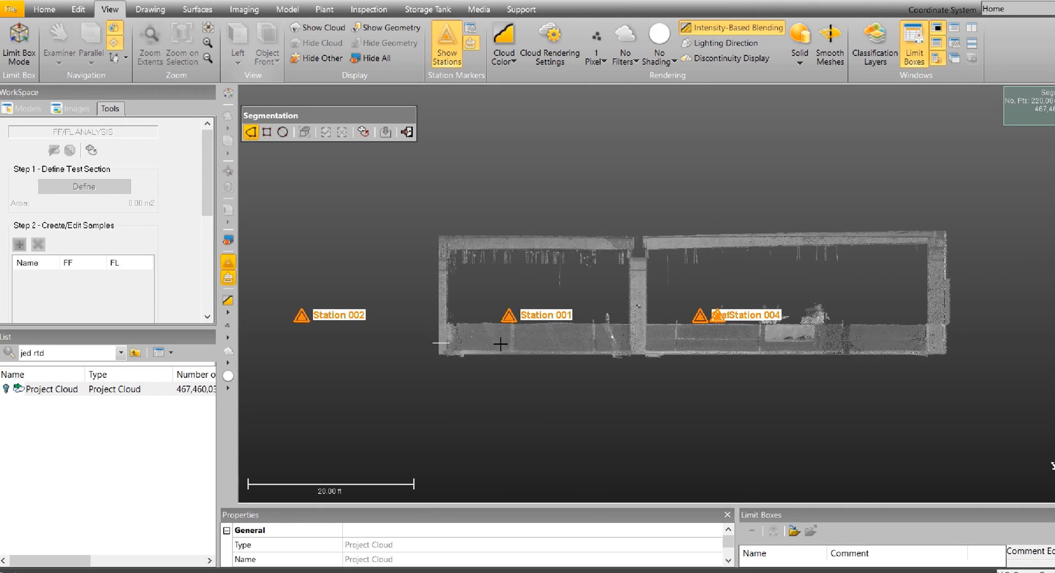
click(961, 343)
click(960, 198)
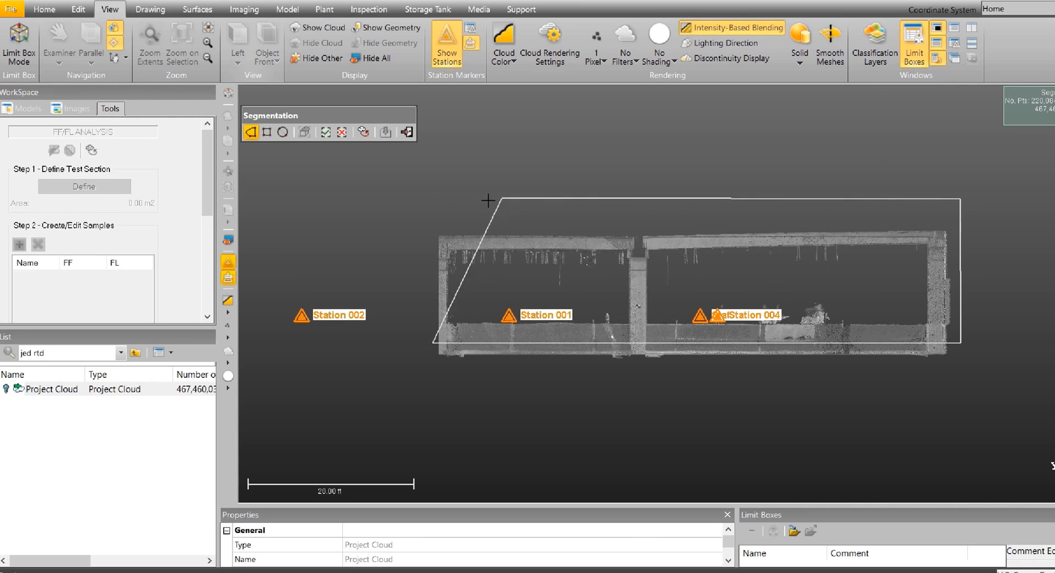
double_click(432, 211)
click(342, 132)
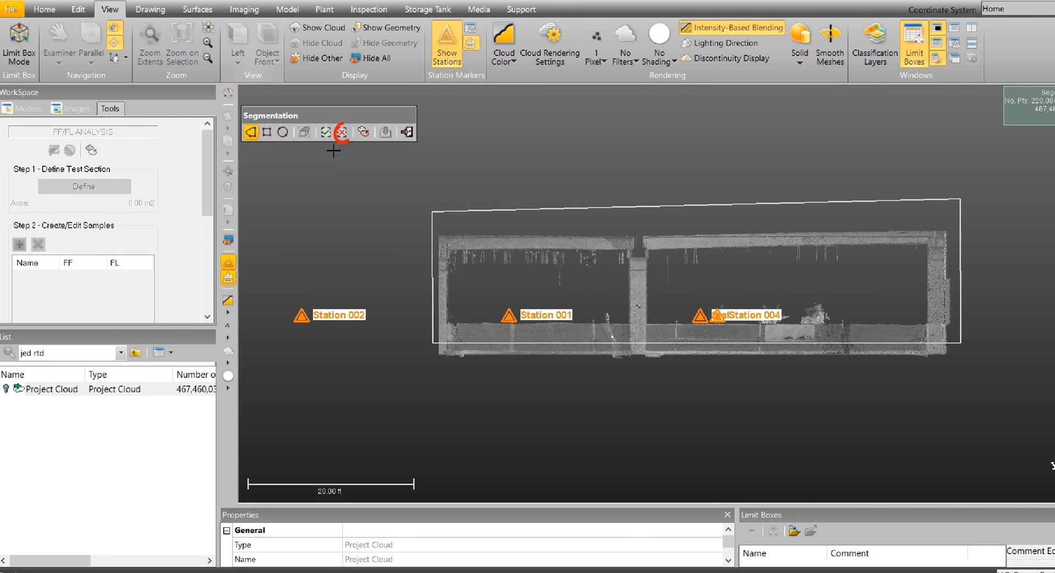
click(407, 132)
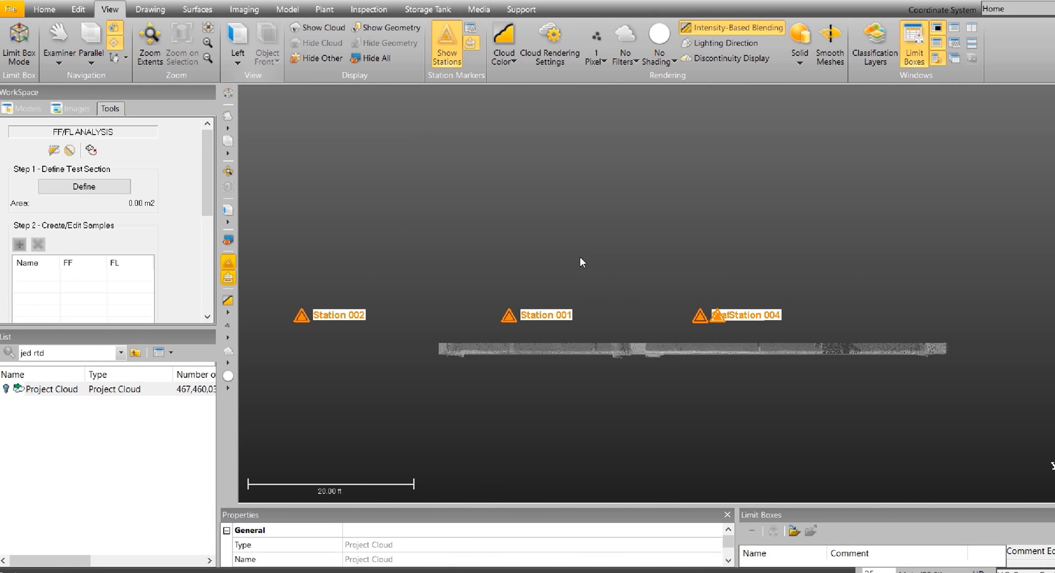
Extract the floor from the segmented cloud with Floor Extraction (Indoor) sampling, with Show Outliers (Red) enabled.
drag(553, 245, 617, 279)
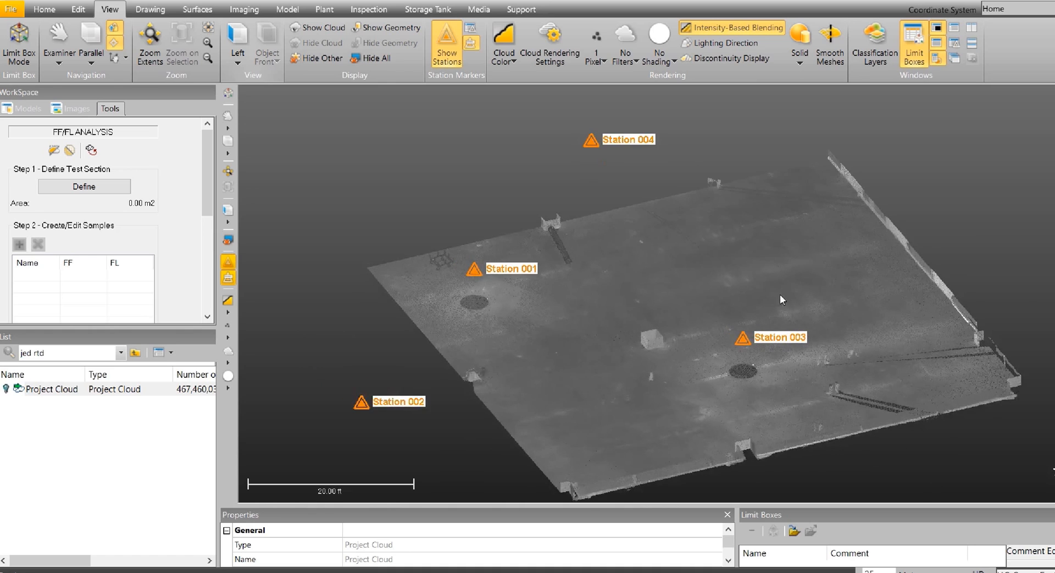
middle_drag(733, 272, 690, 250)
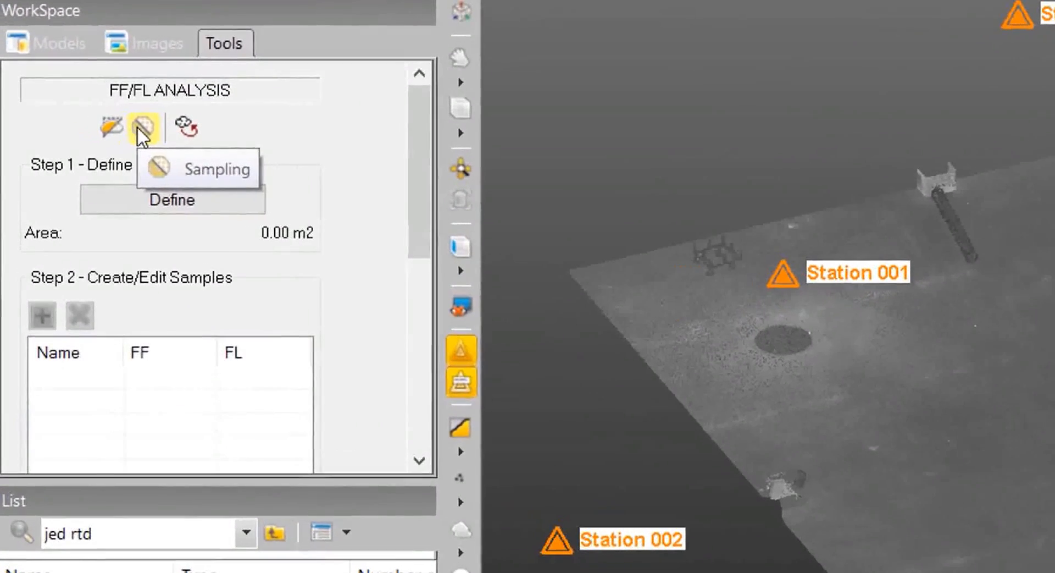
click(69, 151)
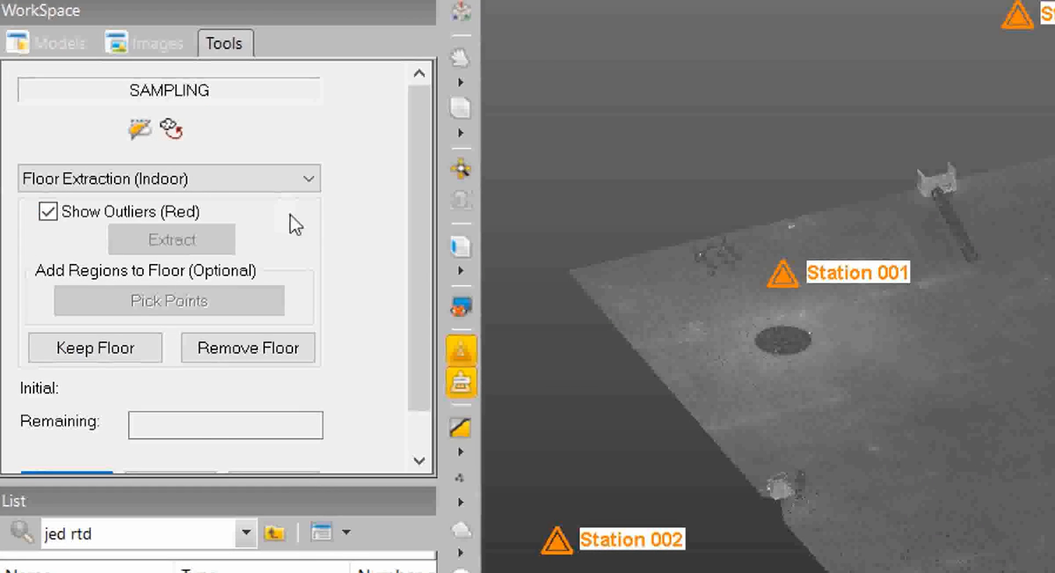
click(313, 178)
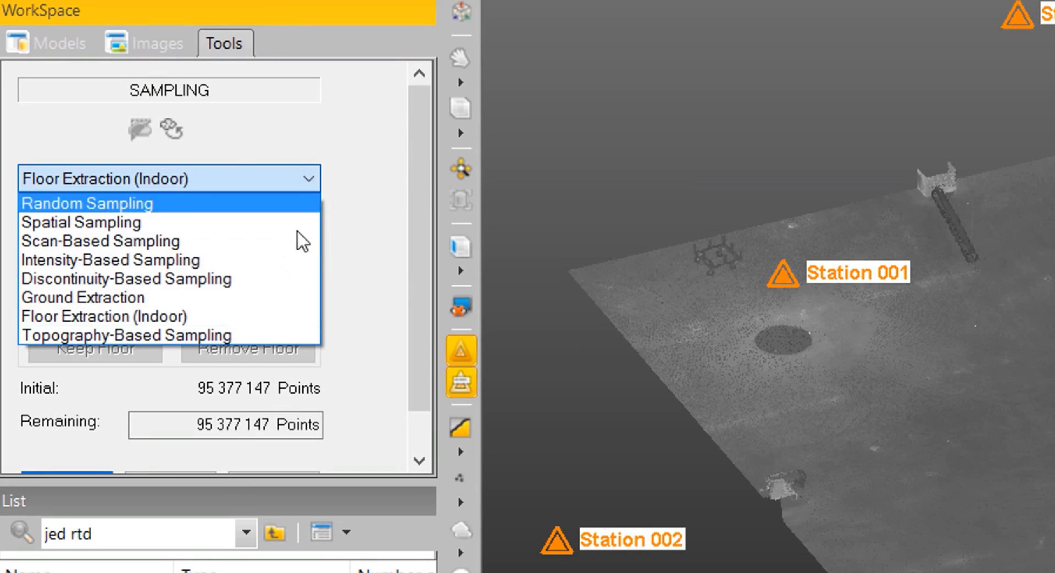
click(275, 316)
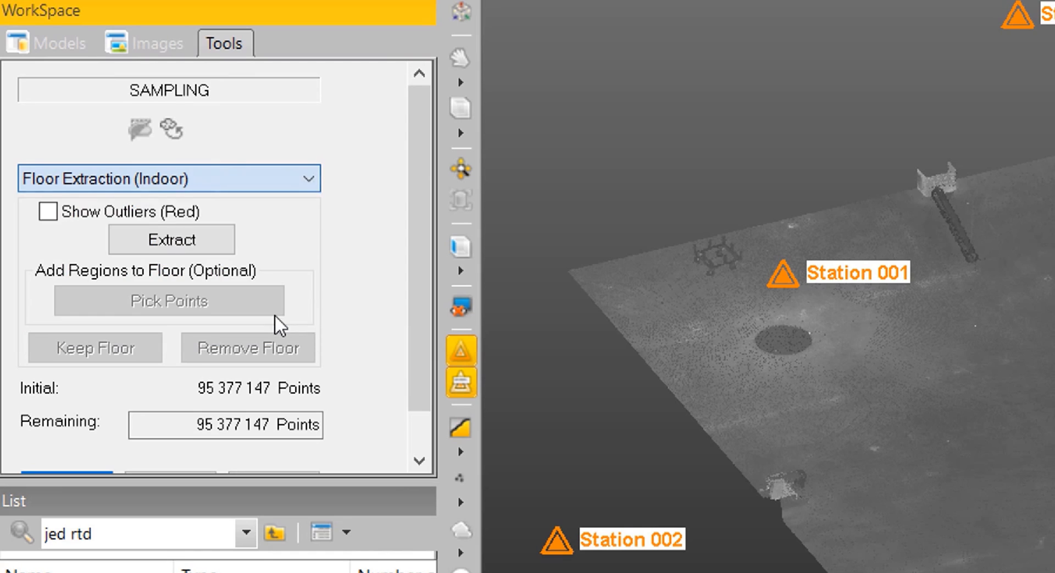
click(48, 214)
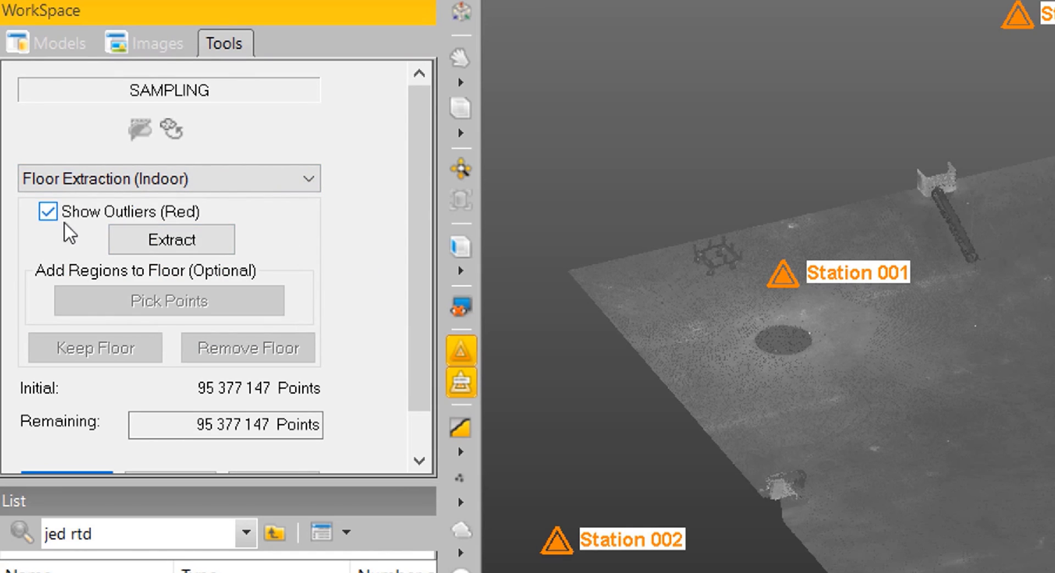
click(214, 252)
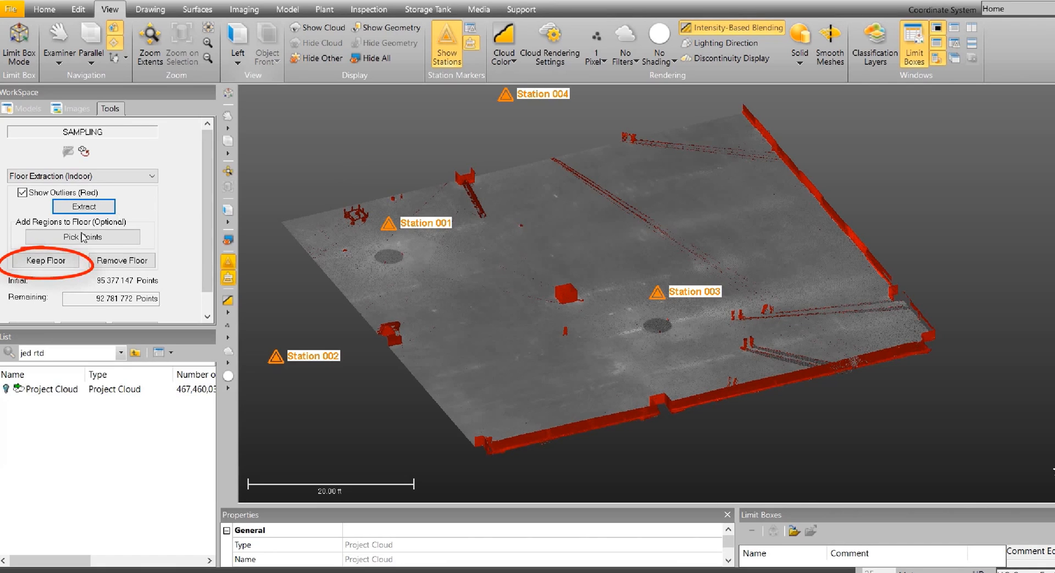
Keep only the extracted floor points, inspect the cleaned floor from several angles, and complete the sampling.
click(59, 261)
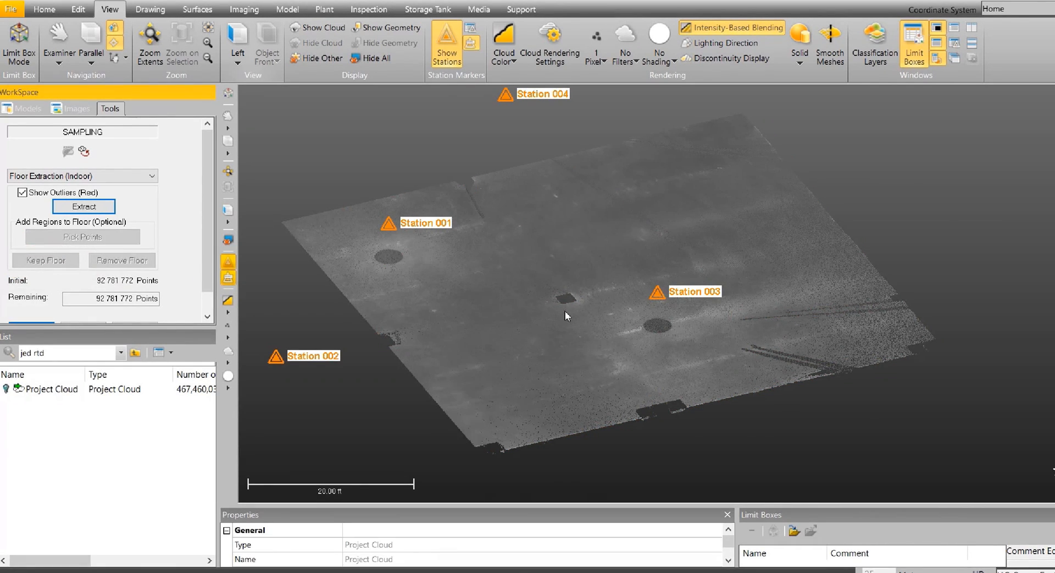
scroll(565, 311, up, 3)
drag(566, 328, 671, 299)
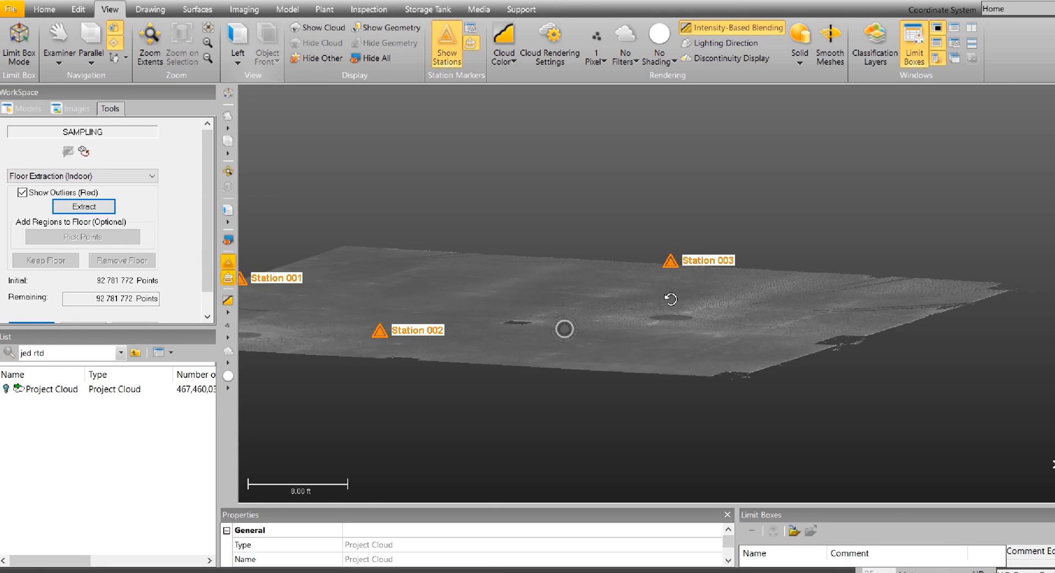
drag(671, 299, 559, 303)
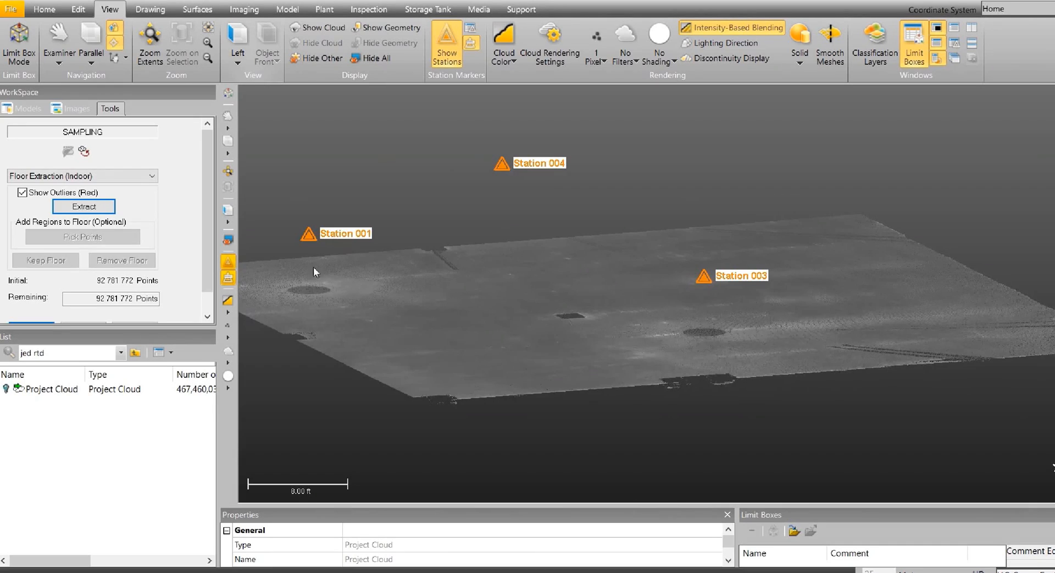
scroll(118, 217, down, 1)
click(34, 315)
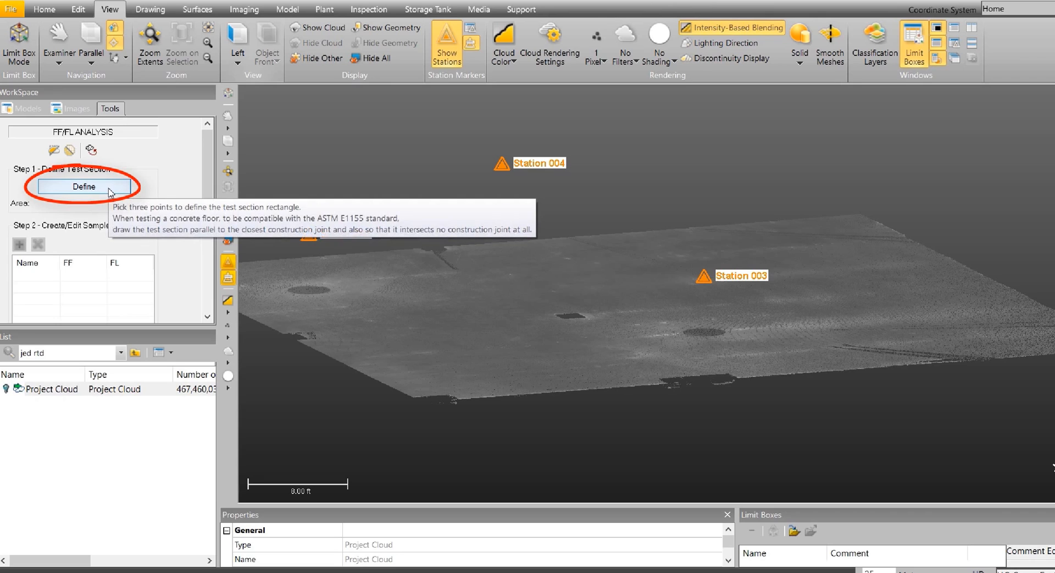
Define the test section as a three-point rectangle around the whole floor, about 328 m² in area, and validate it.
click(84, 187)
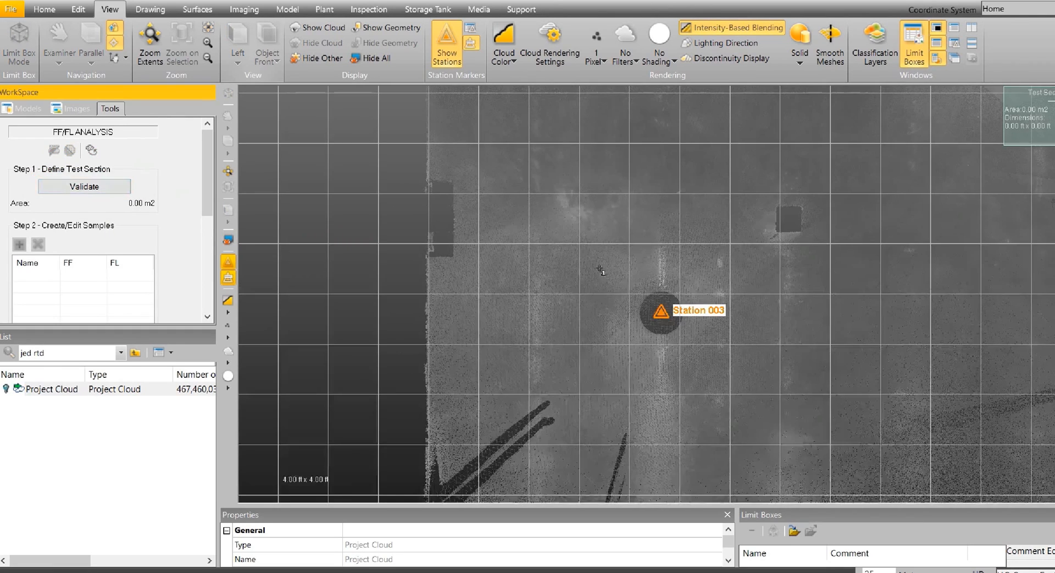
scroll(608, 278, down, 3)
middle_drag(678, 288, 616, 290)
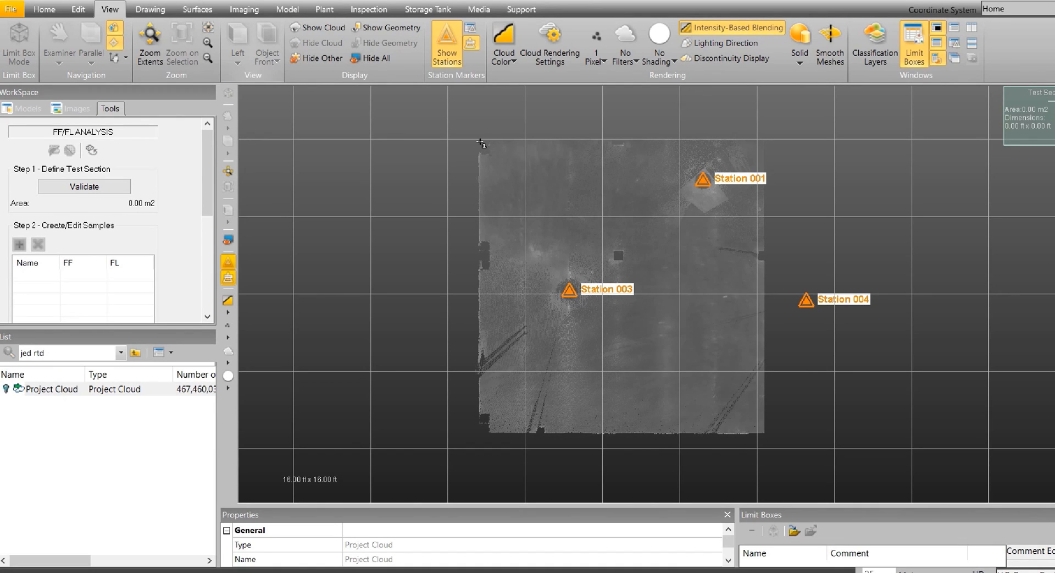
click(482, 143)
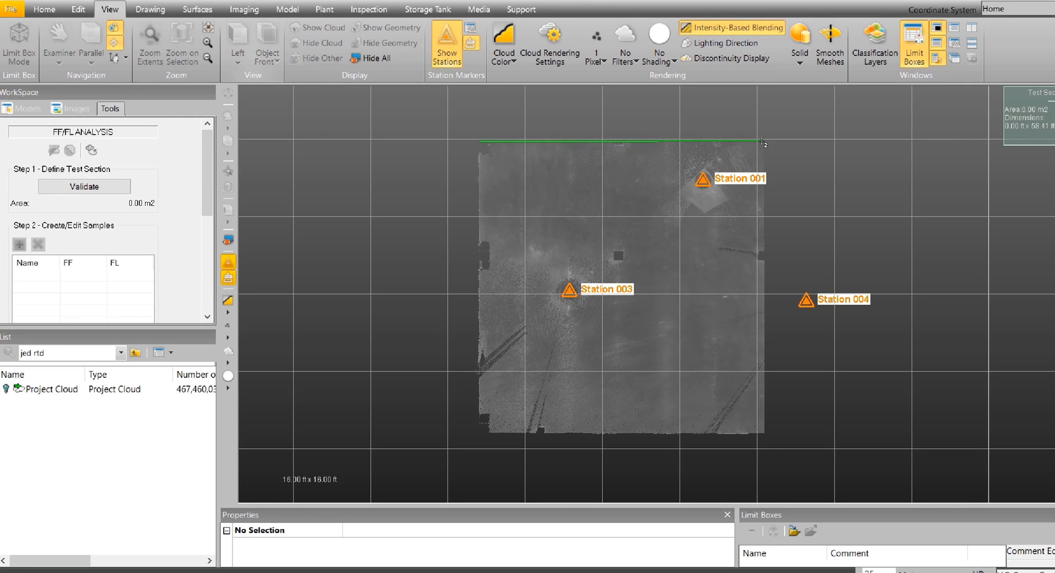
click(761, 142)
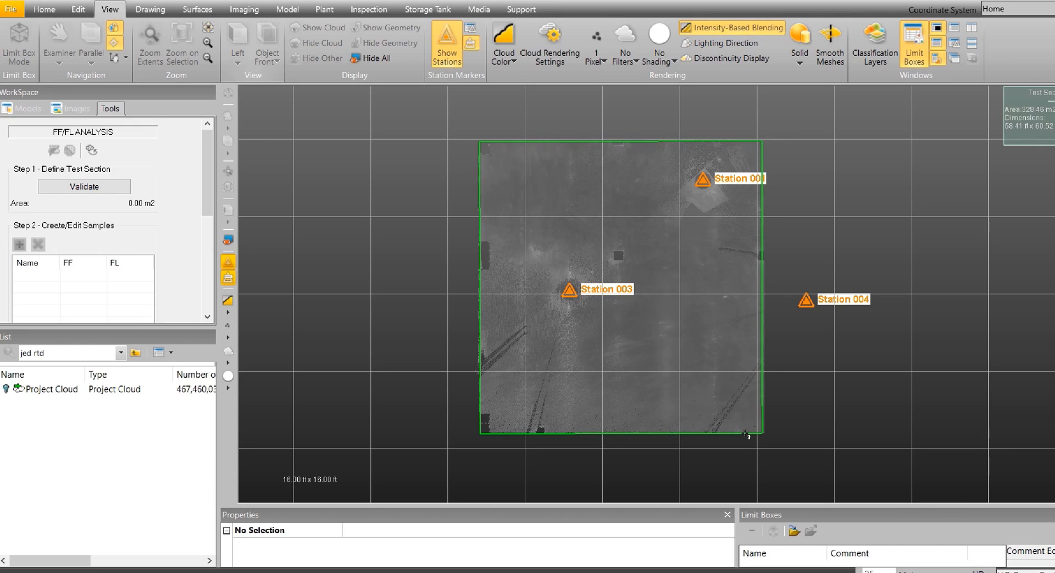
click(738, 423)
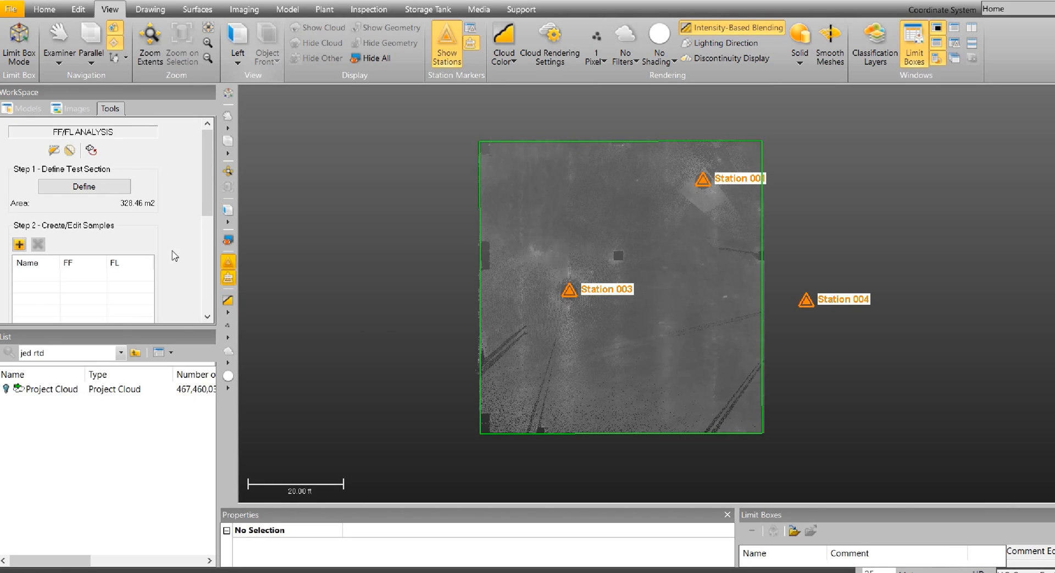
Create the first sample line, about 77 ft long, diagonally across the test section from above Station 003 to the opposite corner.
scroll(182, 243, down, 1)
scroll(182, 242, down, 1)
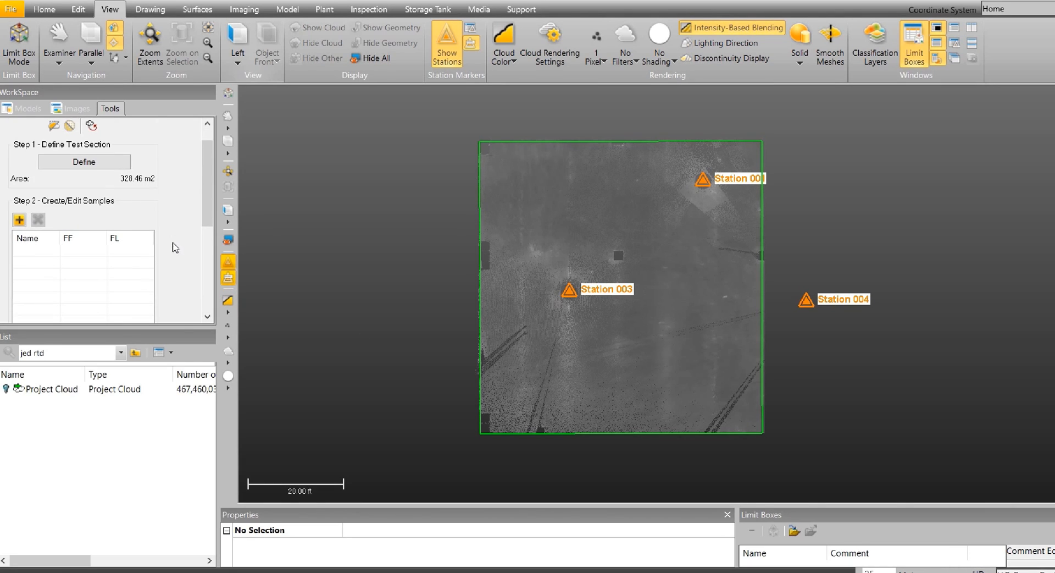
scroll(177, 266, down, 2)
scroll(176, 272, down, 10)
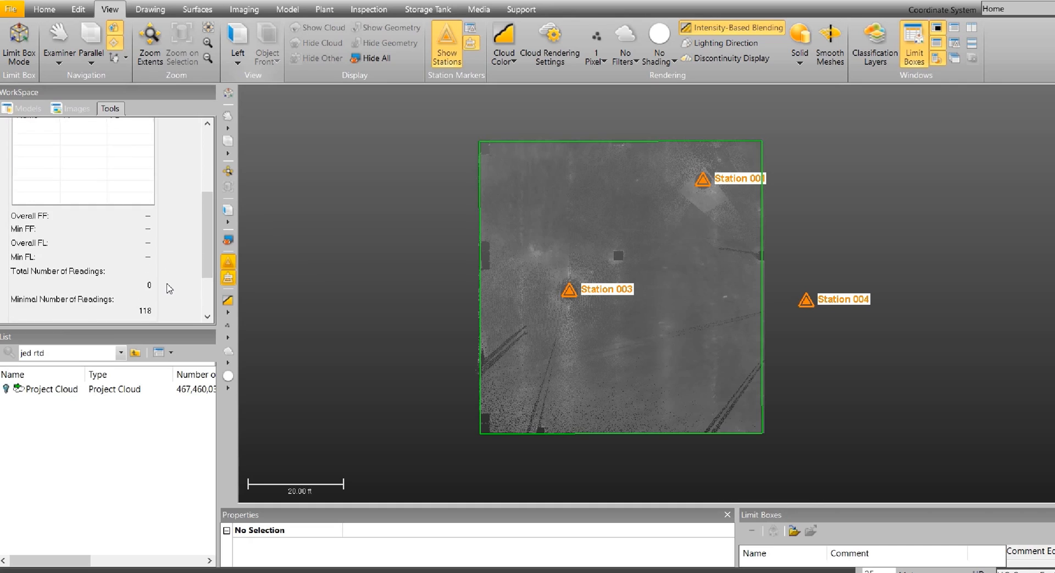
scroll(168, 286, down, 2)
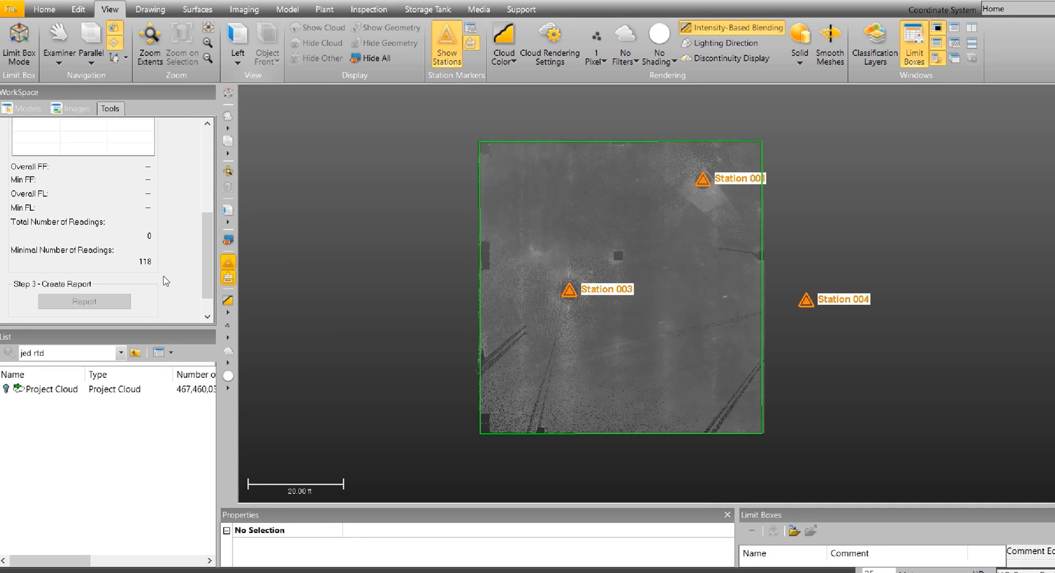
scroll(165, 281, up, 5)
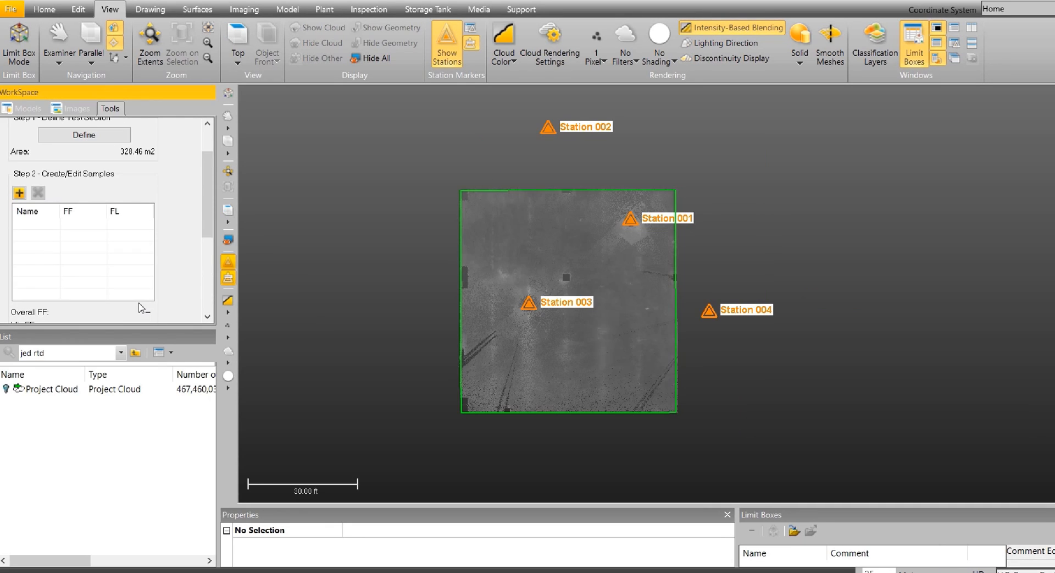
click(18, 193)
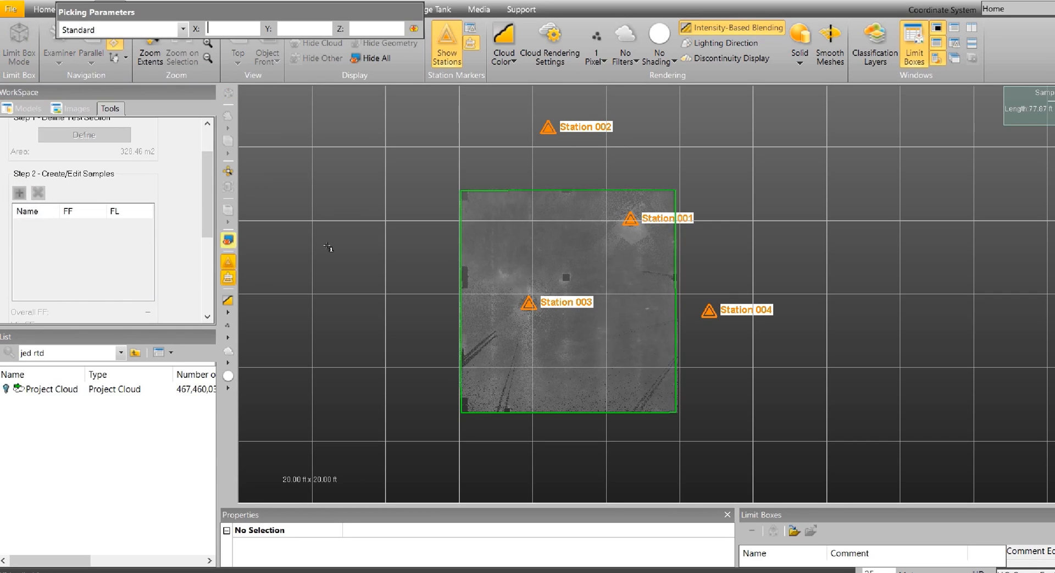
click(468, 205)
click(658, 417)
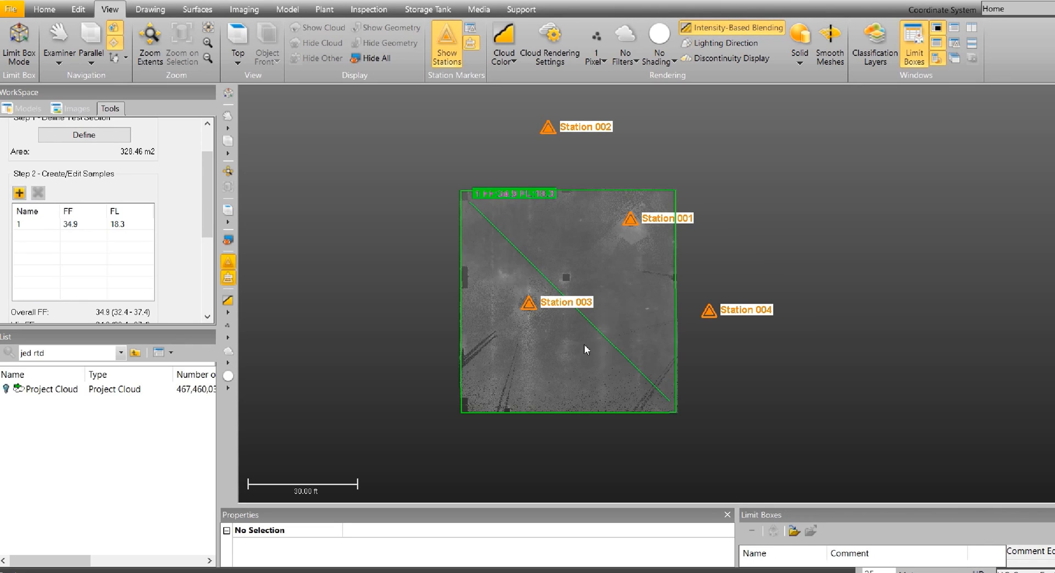
Add four more sample lines running across the first diagonal, spaced along it from one corner of the test section to the other.
click(20, 193)
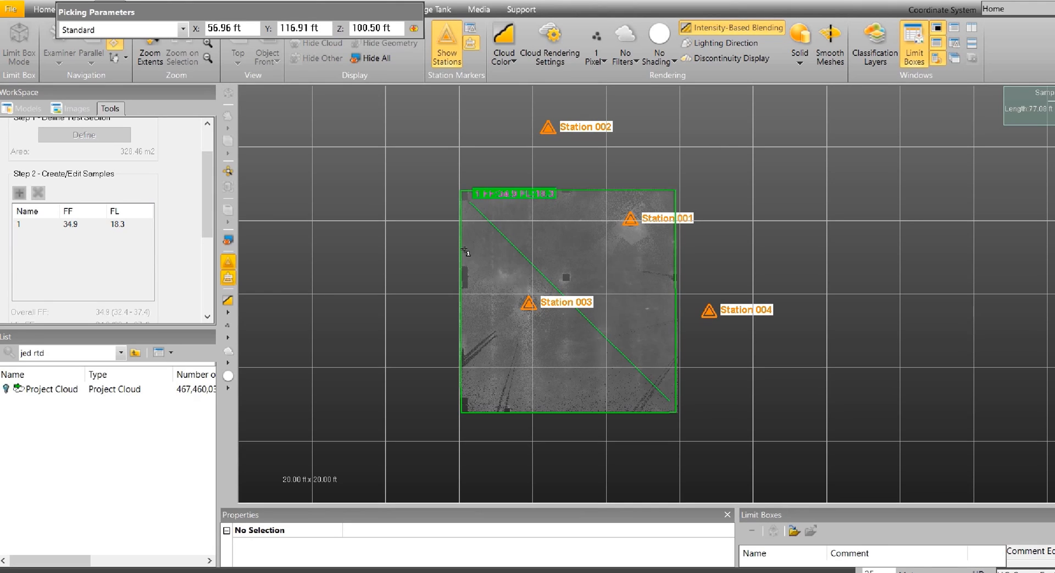
click(464, 252)
click(553, 225)
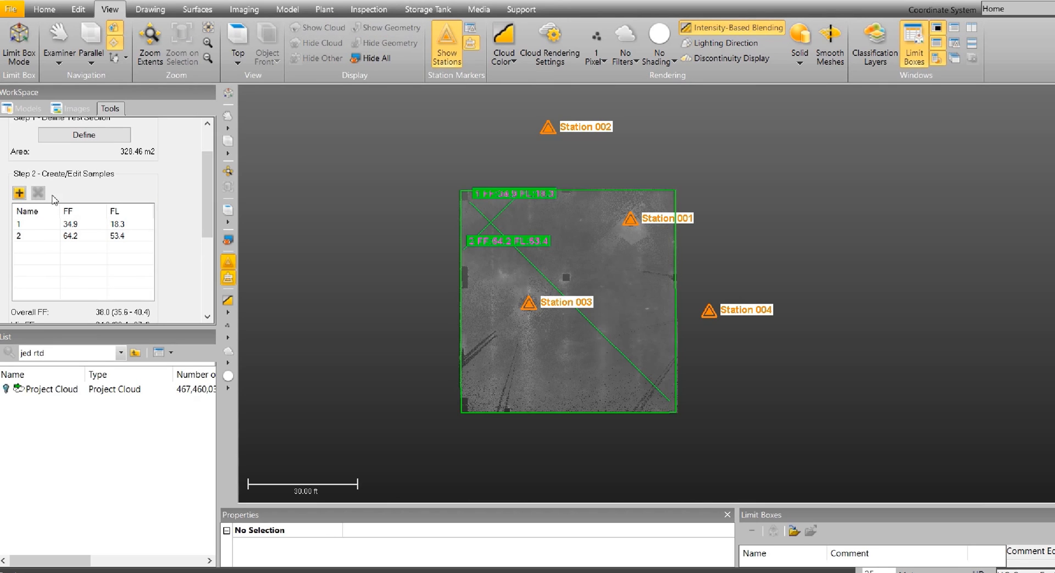
click(19, 192)
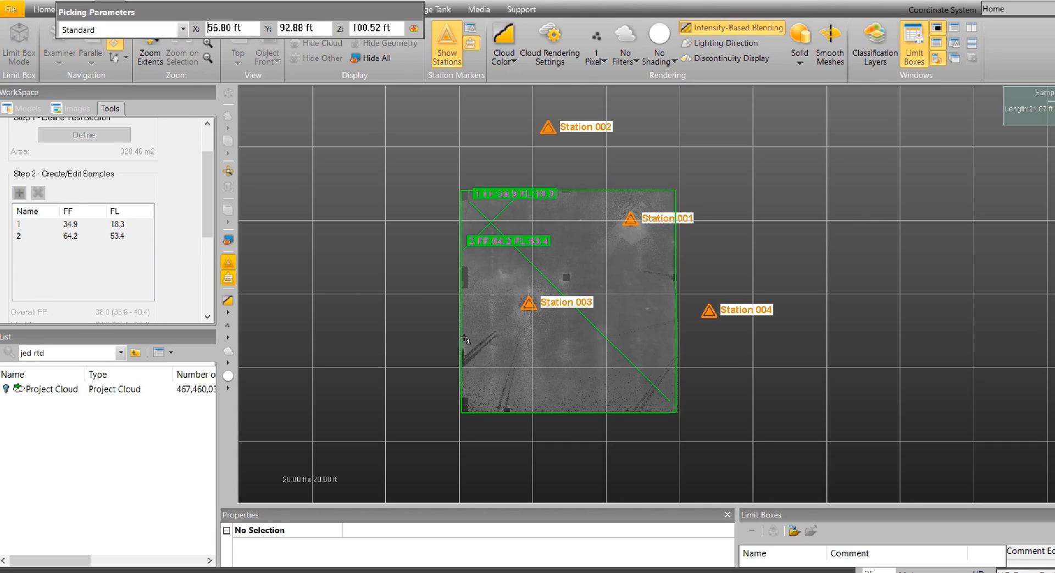
click(482, 408)
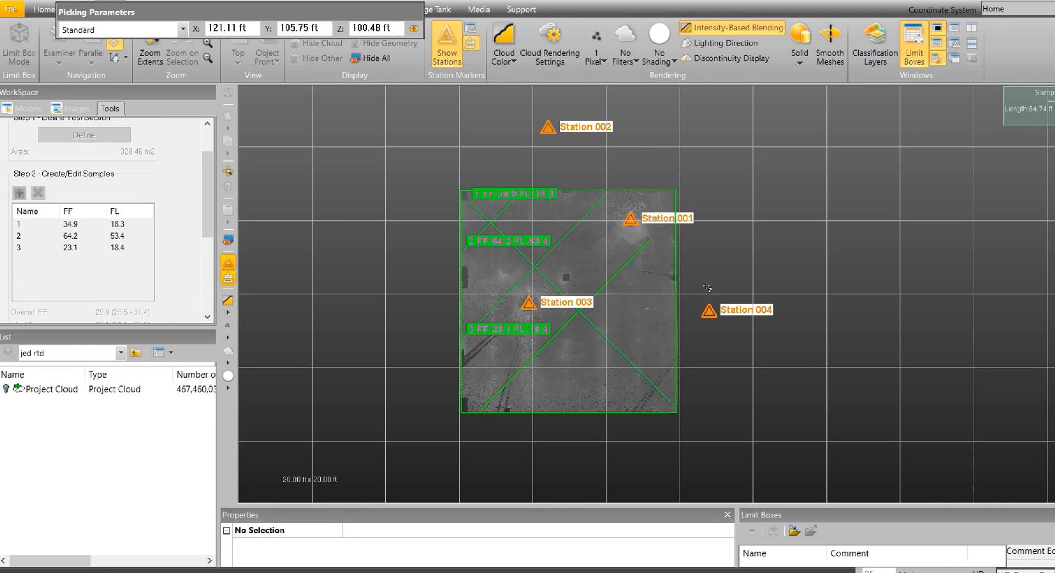
click(708, 290)
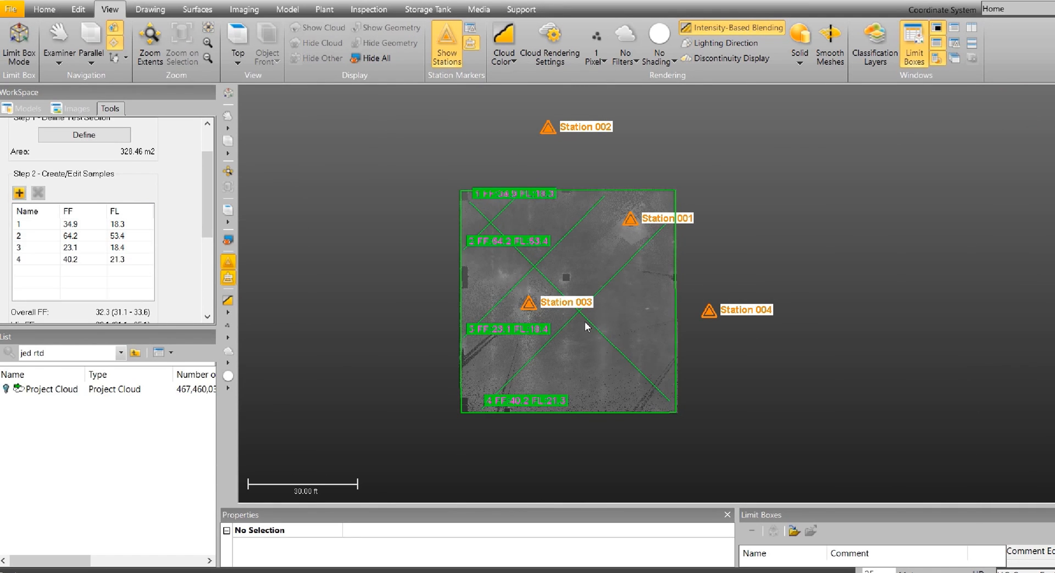
click(589, 408)
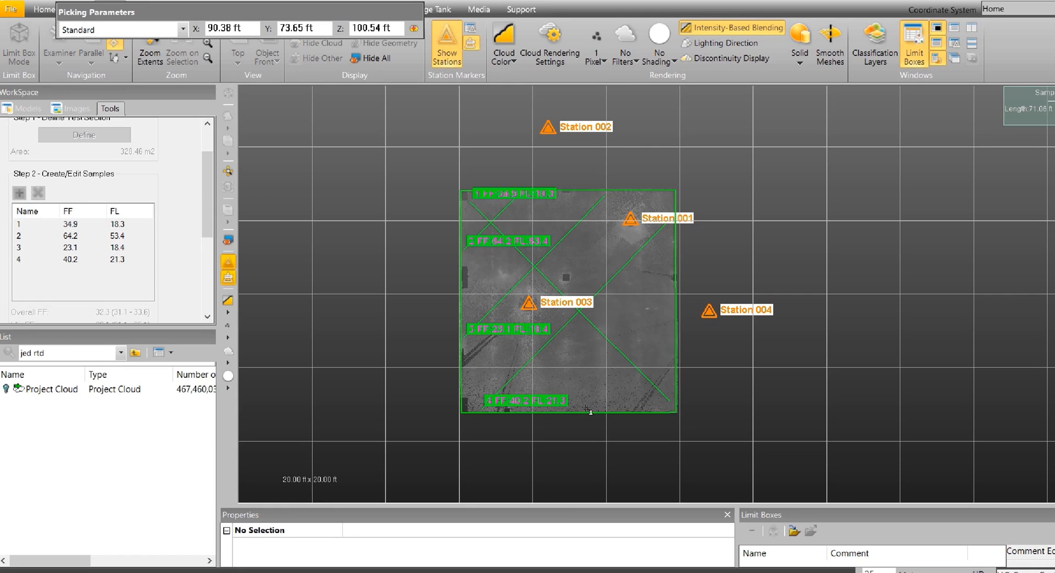
click(669, 340)
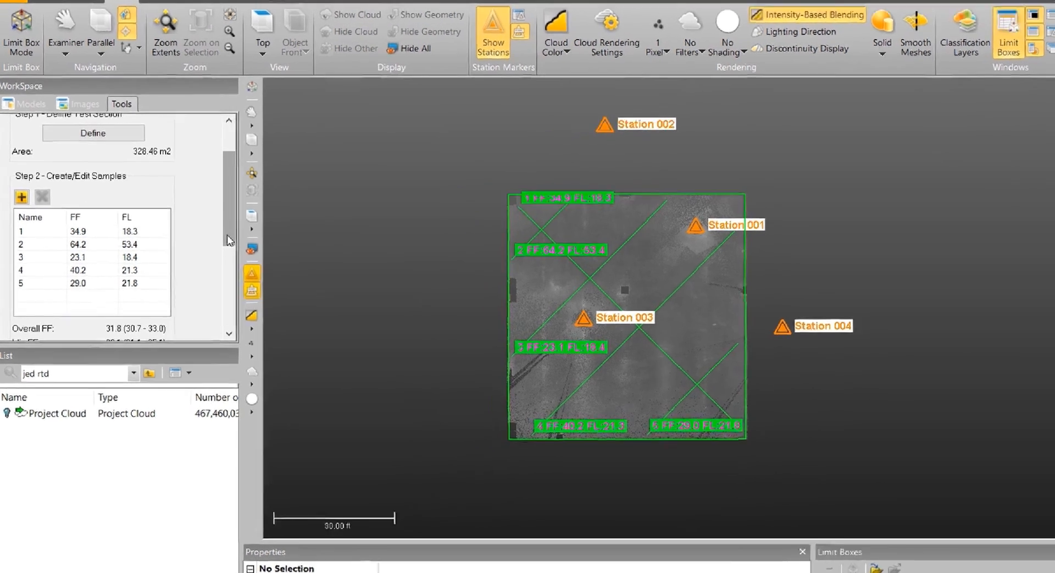
Start the FF/FL analysis report, accept the sample distribution, and save it to the Desktop as the RTF file jed rtd, replacing the existing file.
drag(227, 236, 225, 294)
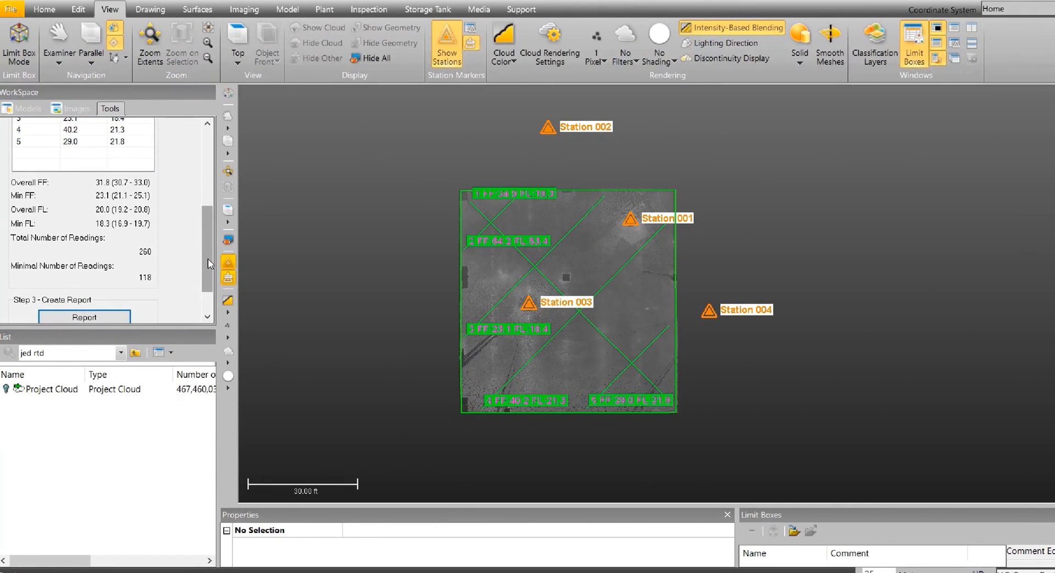
drag(208, 258, 209, 283)
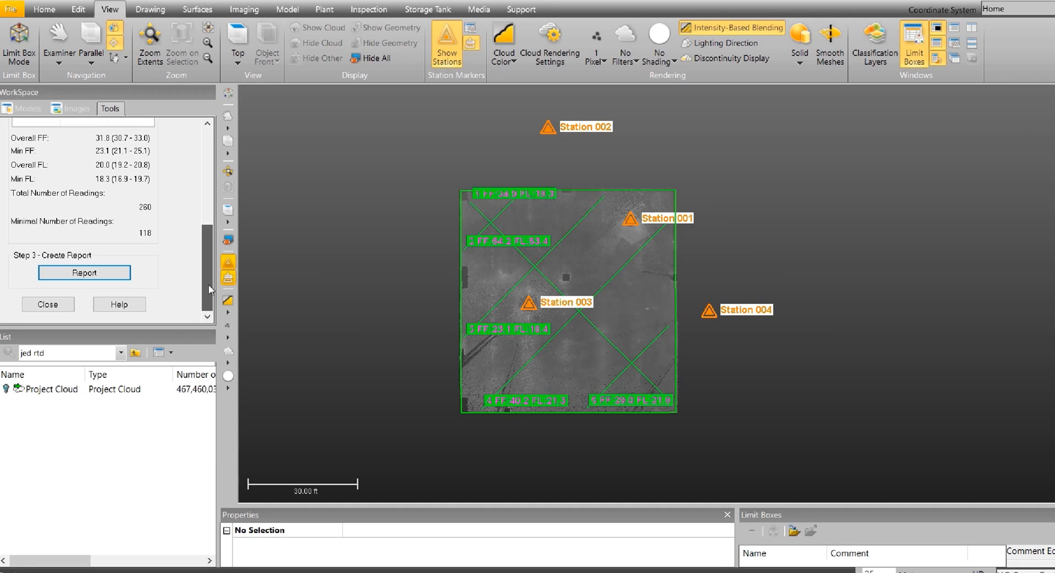
click(104, 277)
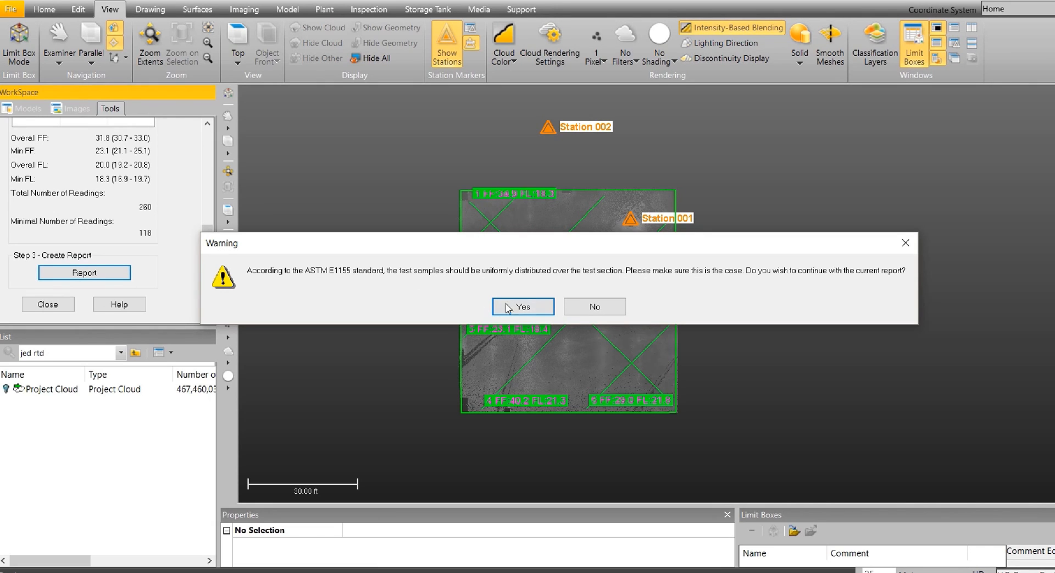
click(545, 306)
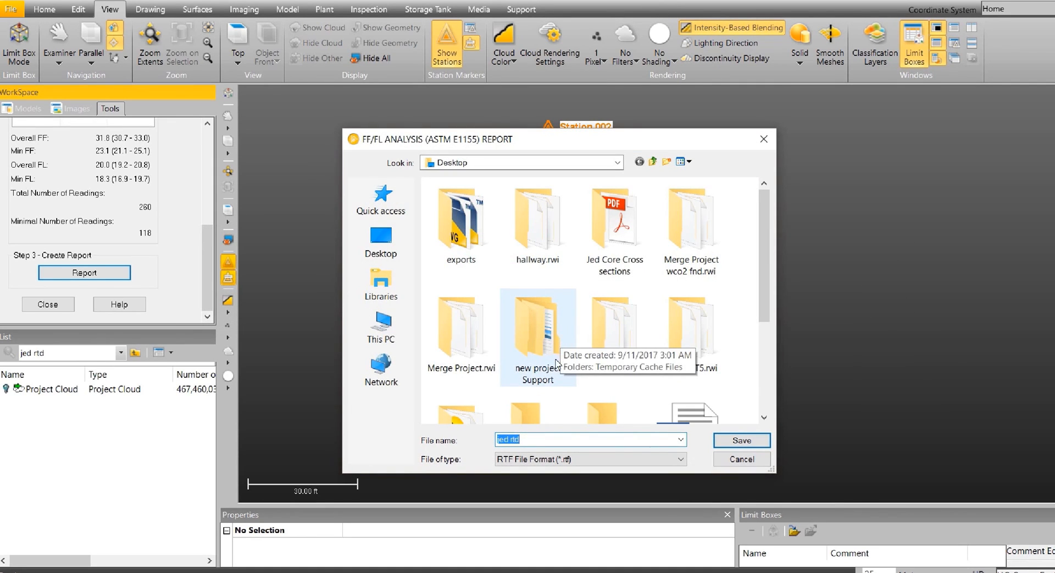
click(740, 441)
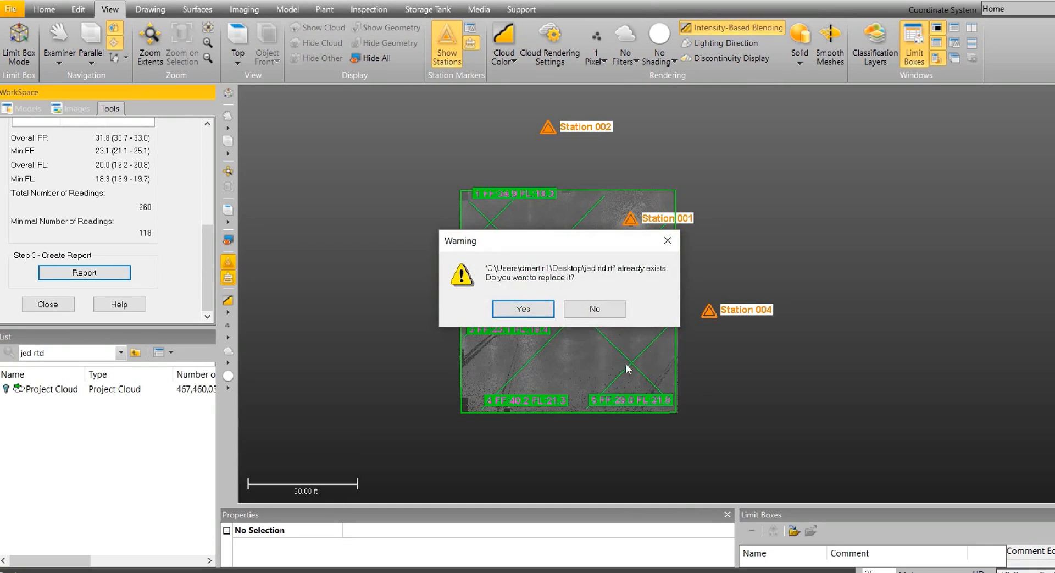
click(534, 312)
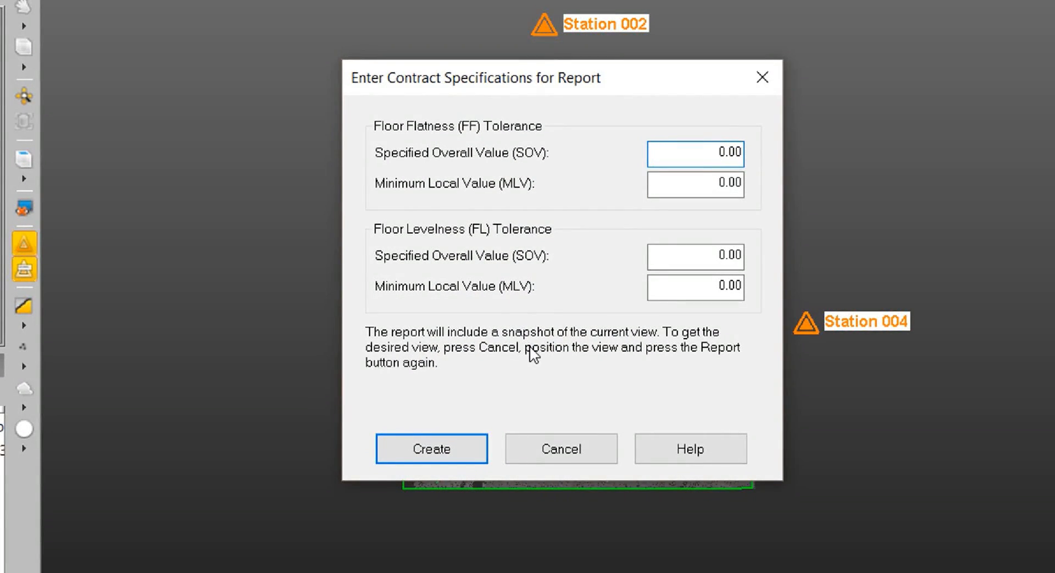
Create the report with flatness tolerances of 30 overall and 18 minimum local, and levelness tolerances of 20 overall and 12 minimum local.
drag(716, 151, 764, 150)
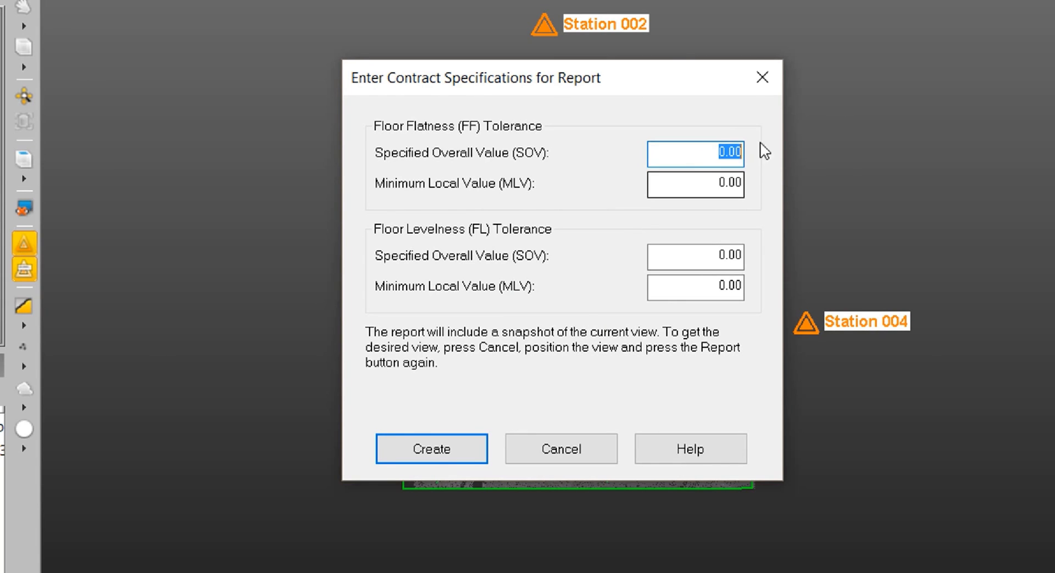
text(30)
drag(713, 252, 749, 254)
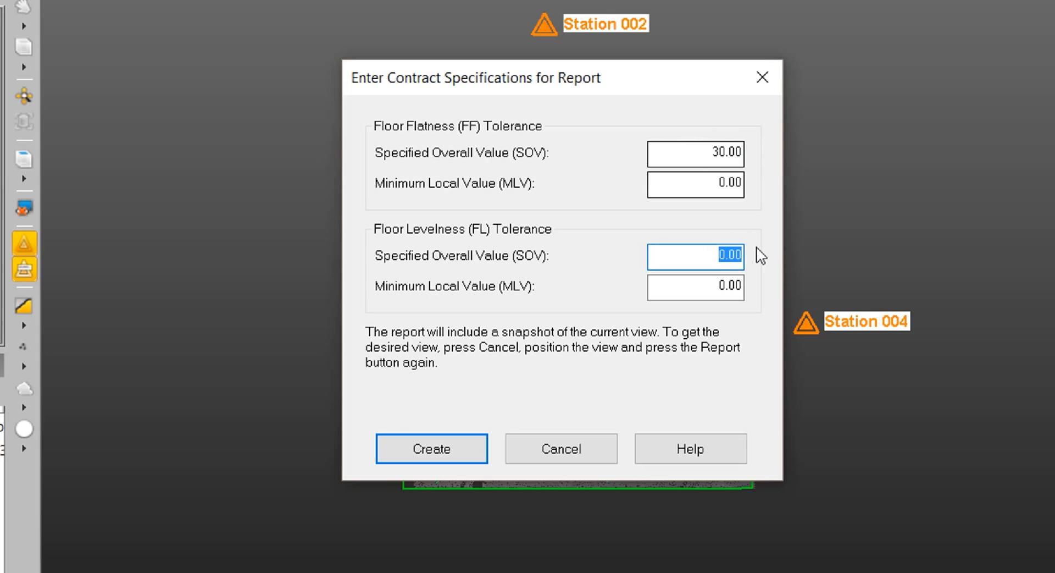
text(20)
drag(715, 183, 748, 183)
text(18)
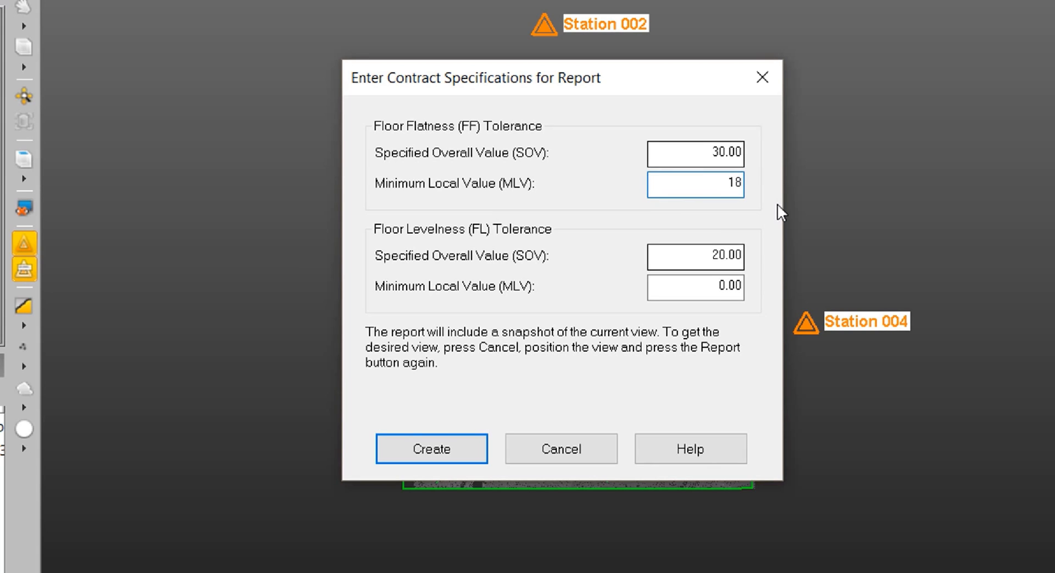
drag(720, 287, 749, 287)
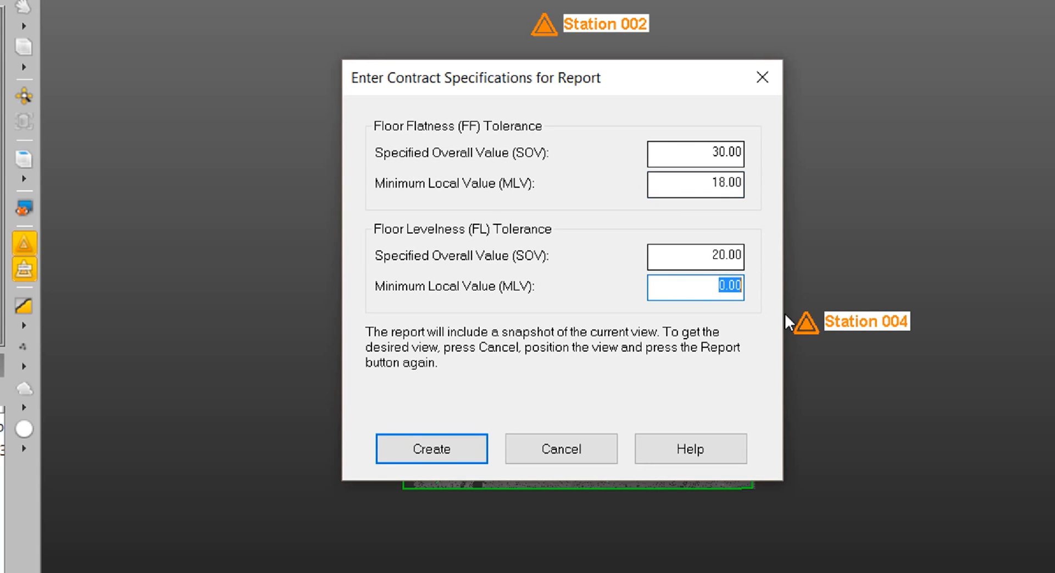
text(12)
click(463, 448)
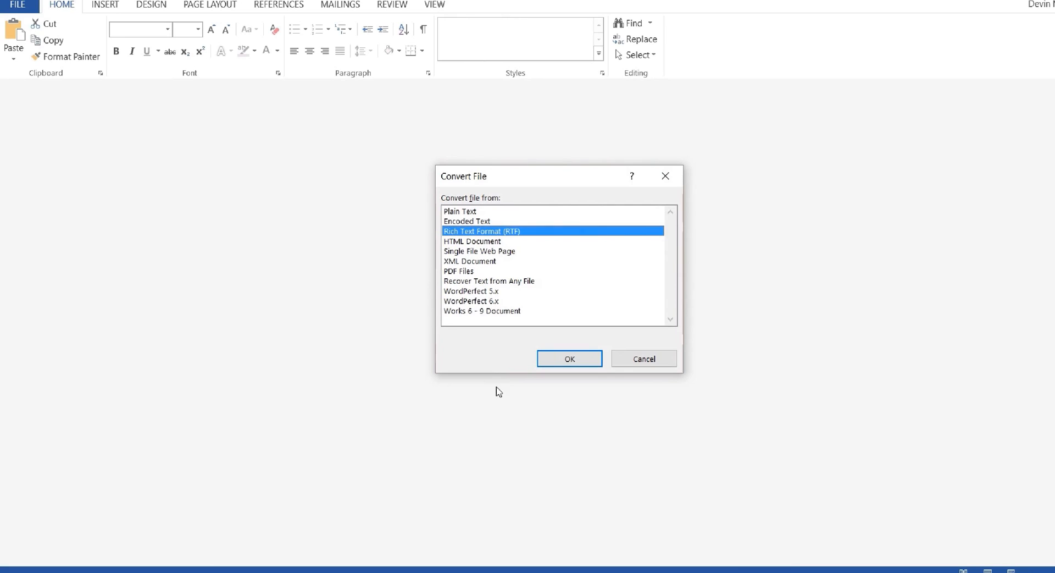
Open the report in Word as Rich Text Format and examine its contract specifications, test section, floor snapshot, composite F-numbers and sample tables.
click(575, 361)
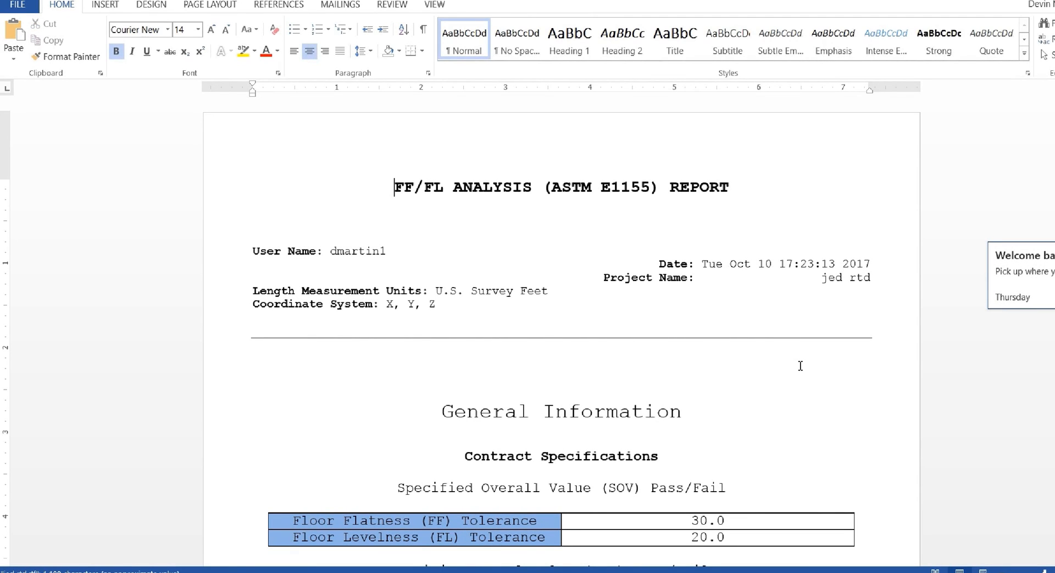
scroll(805, 385, down, 1)
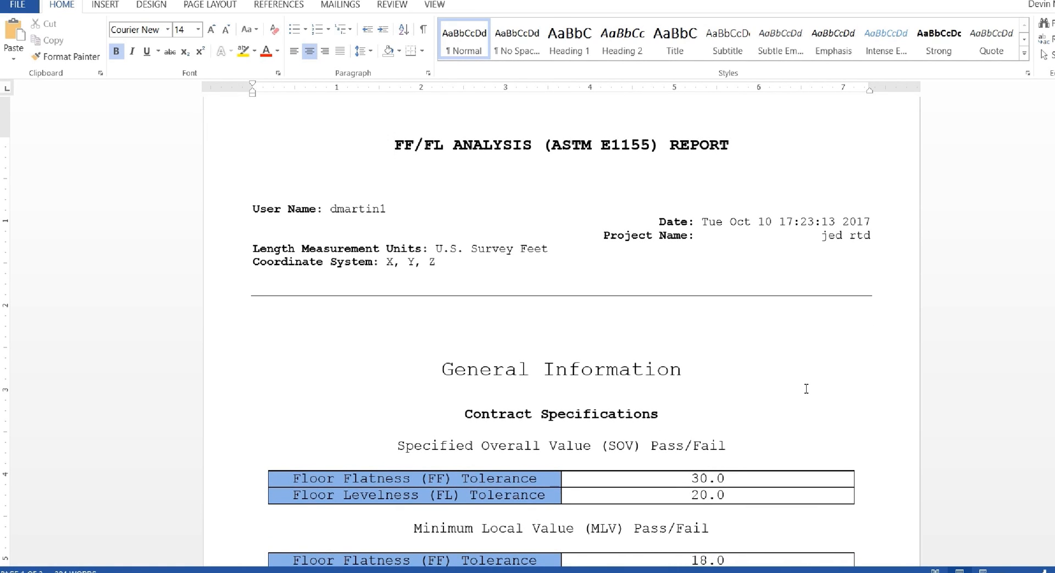
scroll(807, 389, down, 1)
scroll(809, 390, down, 2)
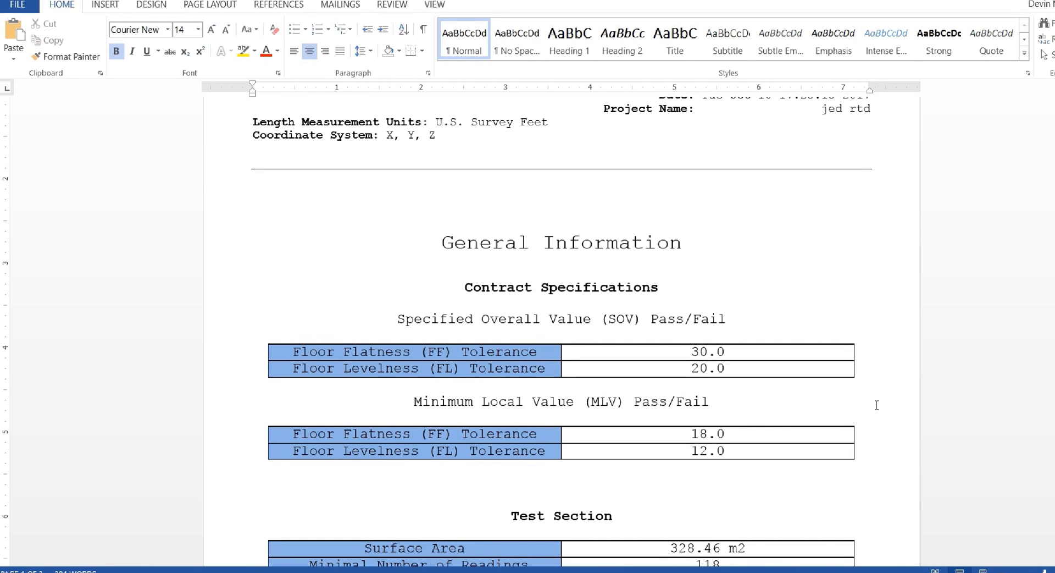
scroll(879, 406, down, 5)
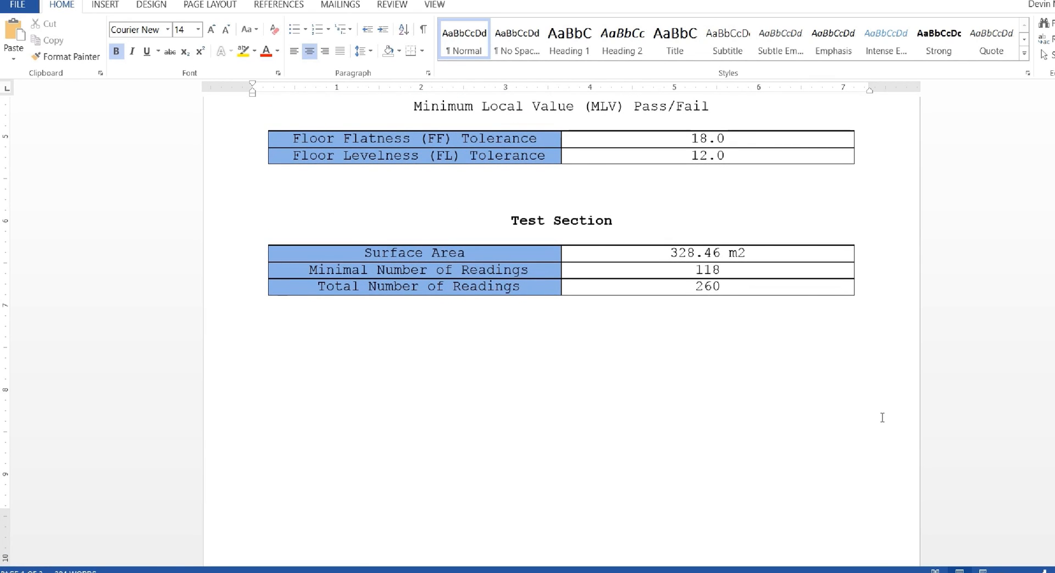
scroll(883, 418, down, 7)
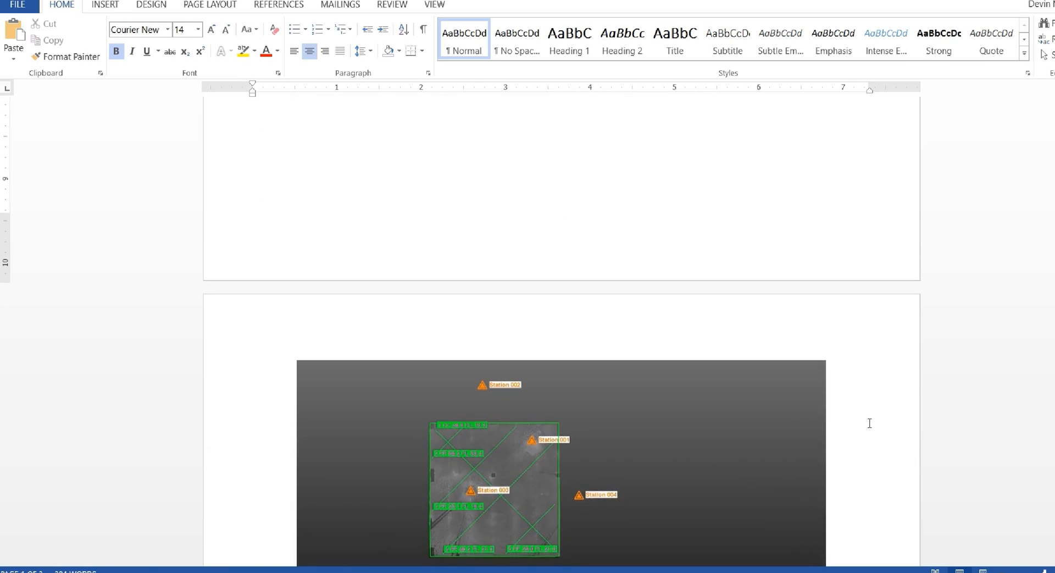
scroll(869, 423, down, 1)
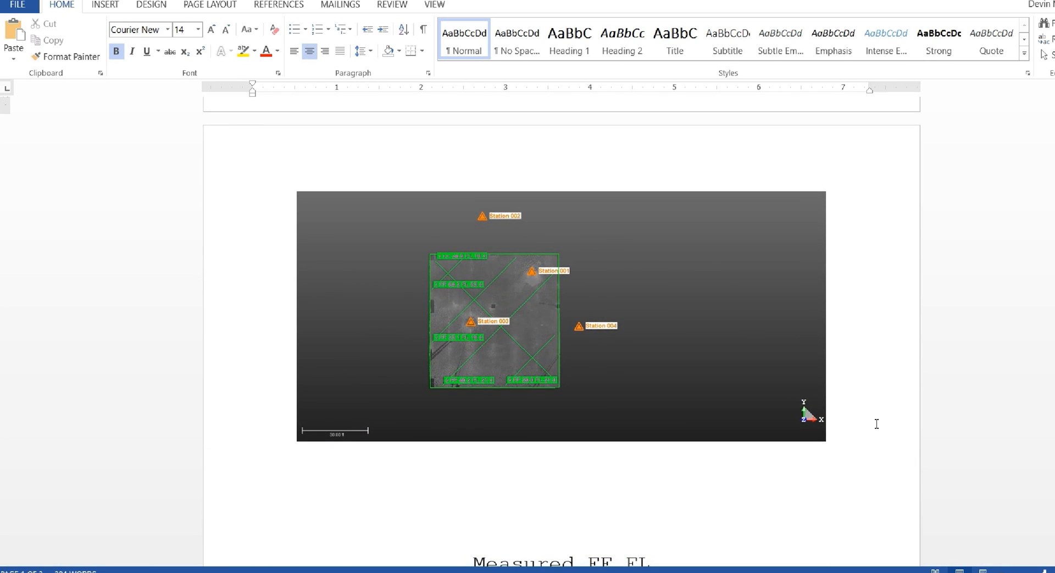
scroll(877, 426, down, 2)
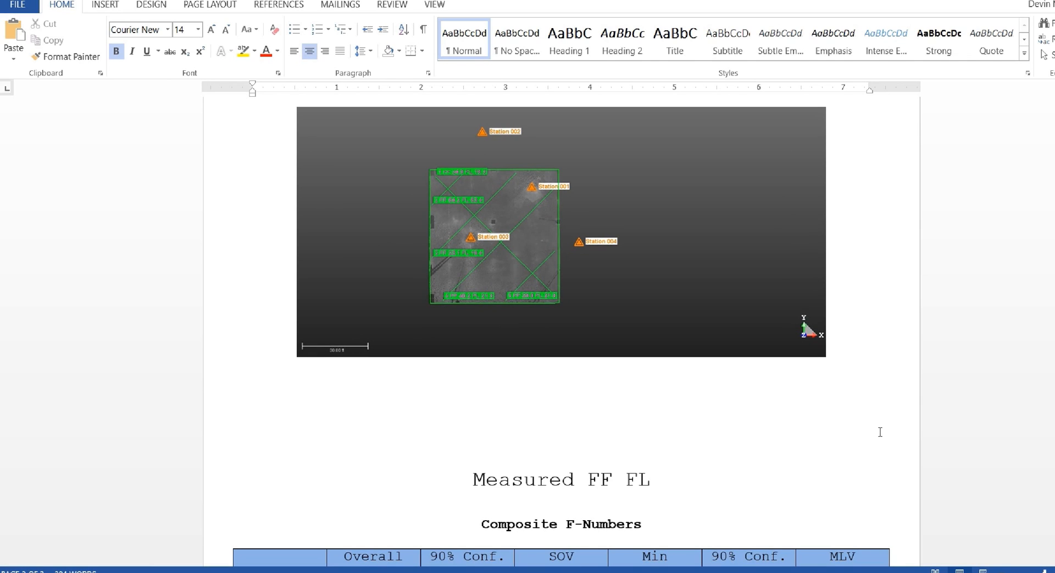
scroll(880, 432, down, 3)
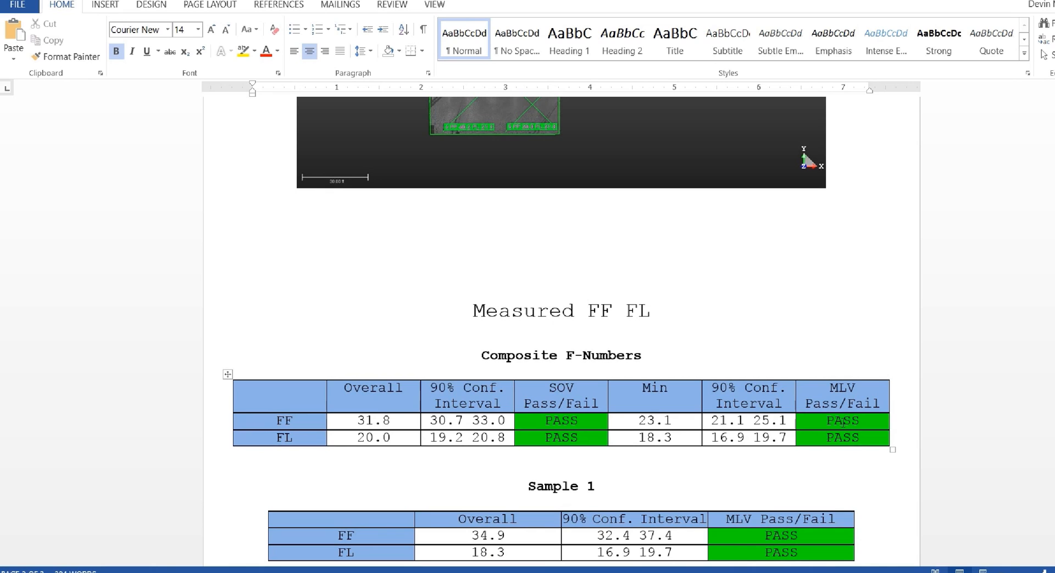
scroll(971, 370, down, 2)
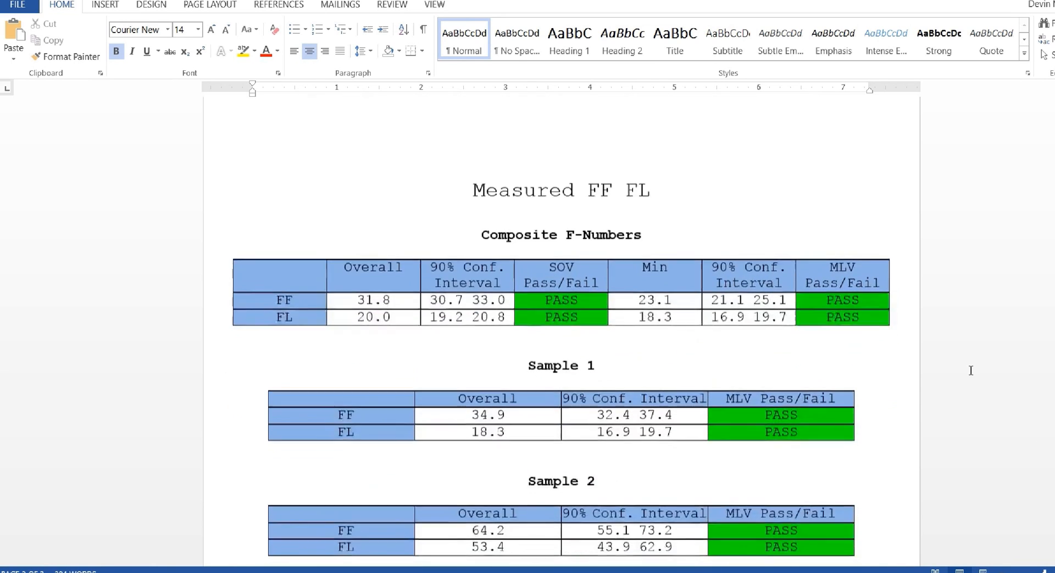
scroll(971, 370, down, 2)
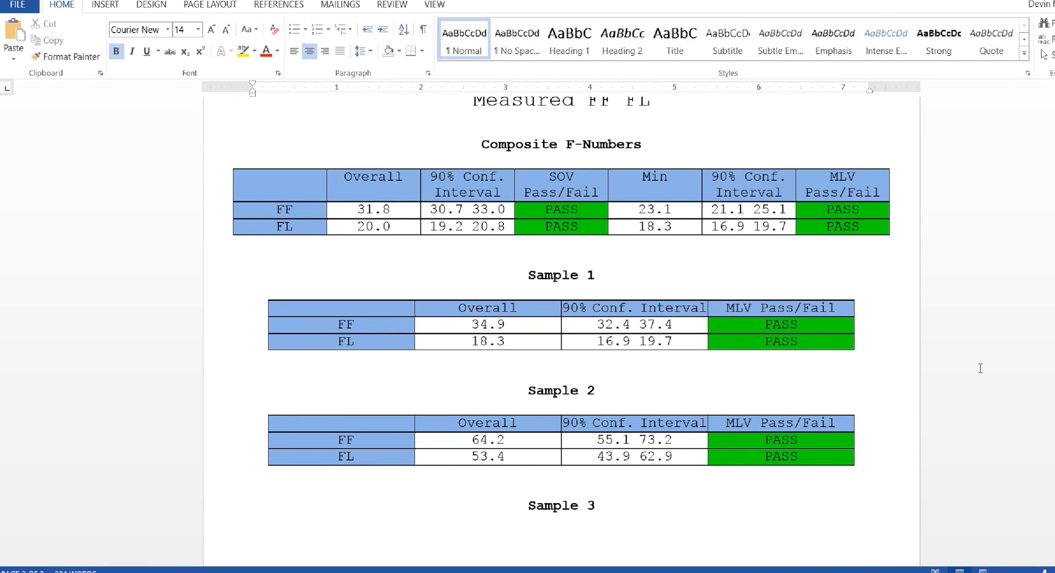
scroll(981, 368, down, 2)
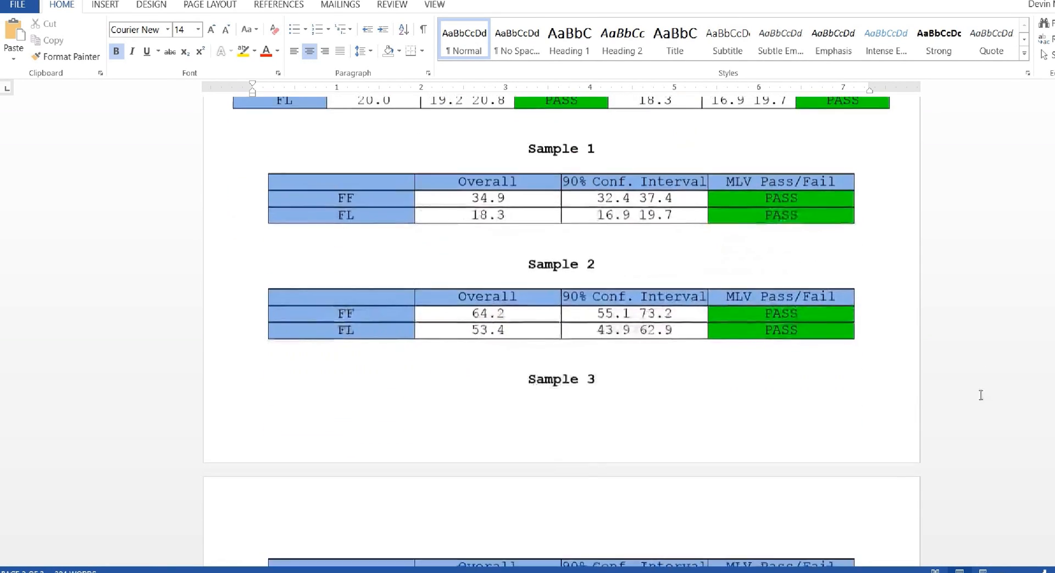
scroll(981, 395, down, 5)
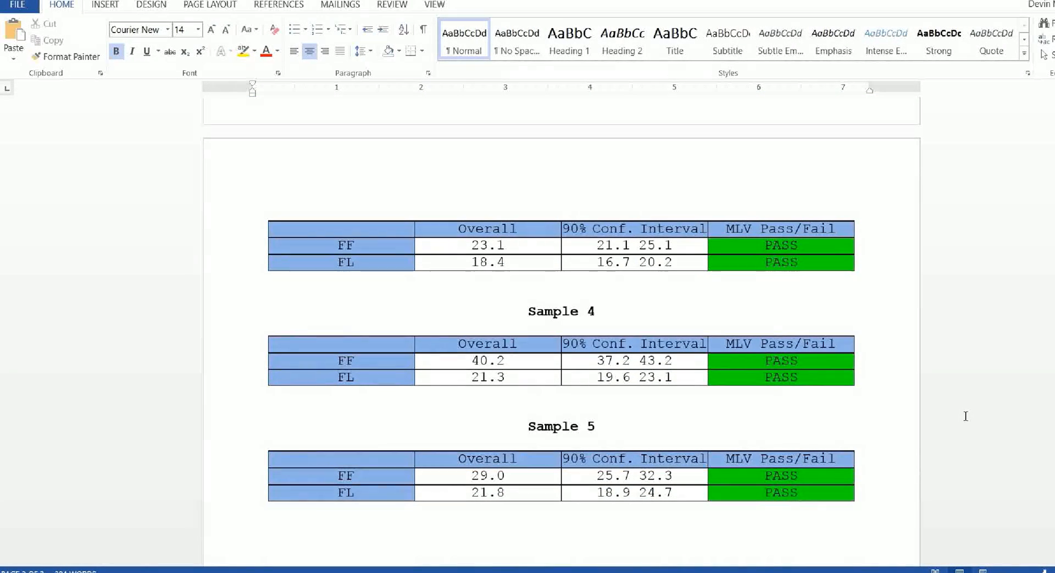
scroll(966, 416, down, 2)
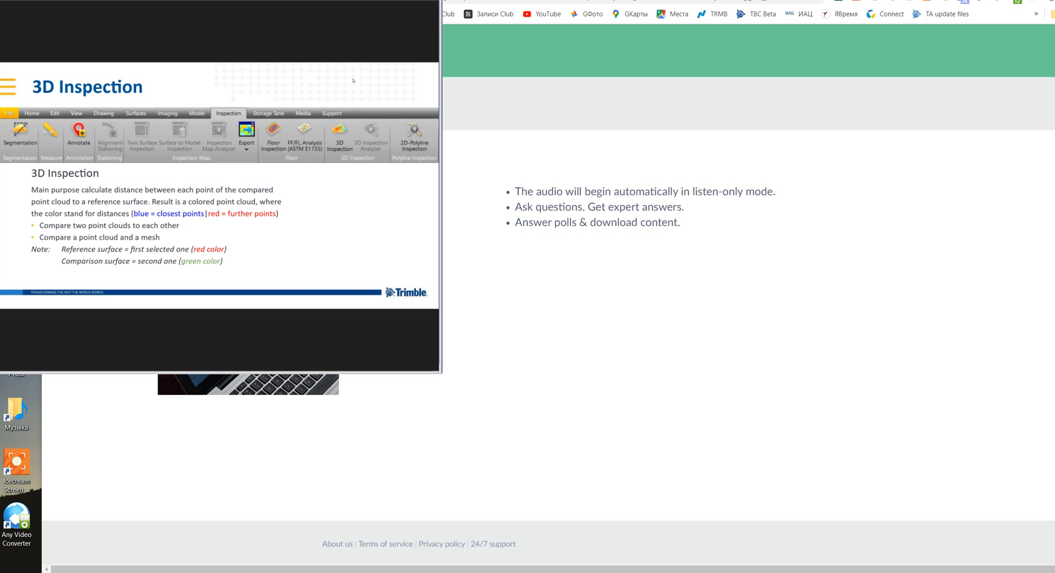
drag(441, 220, 1054, 220)
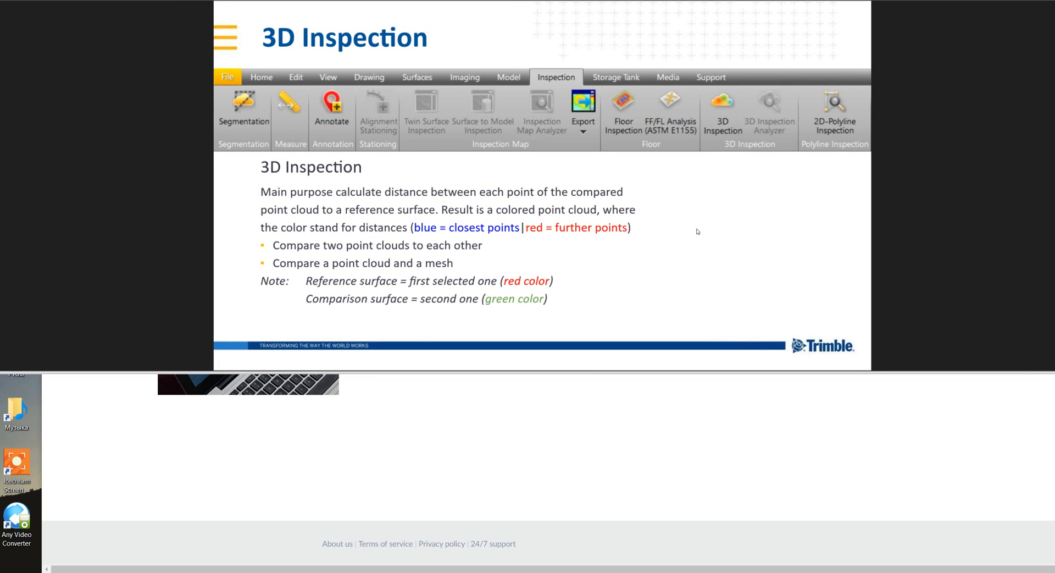
drag(527, 372, 527, 564)
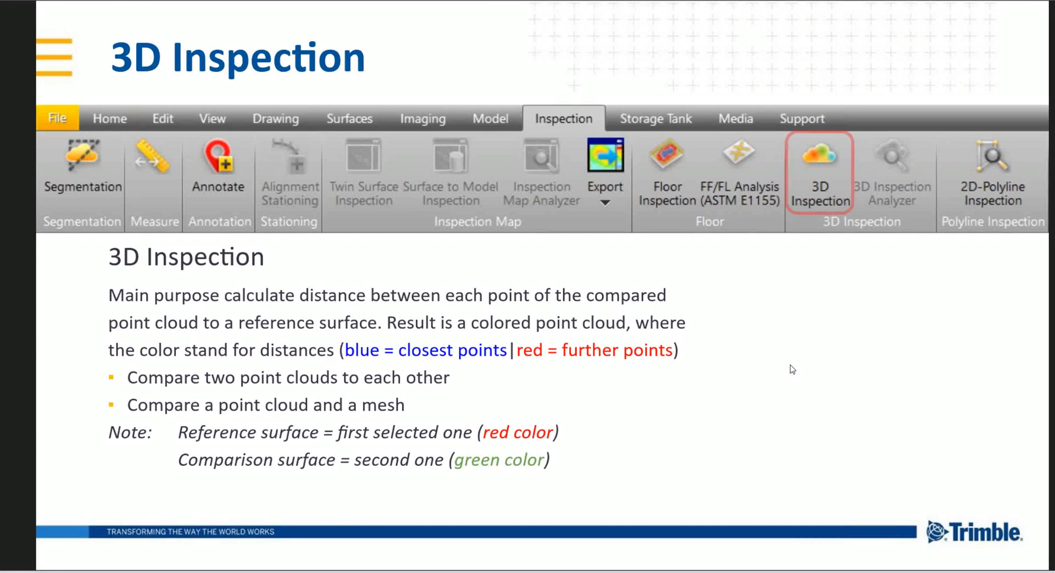